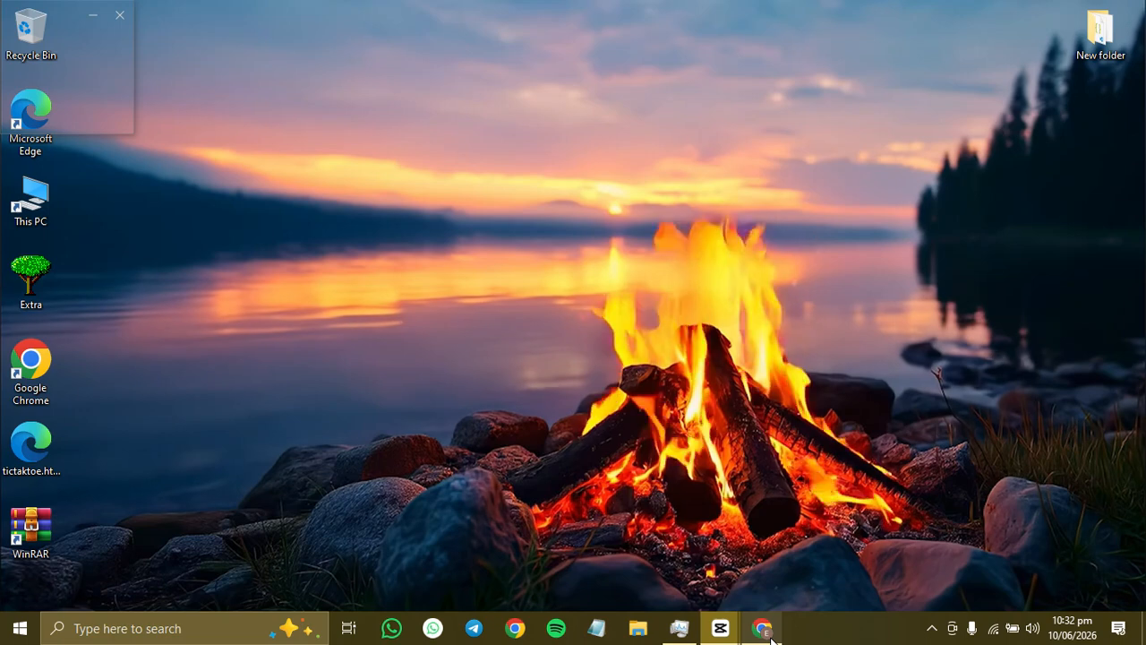
Switch to Google Chrome and open the canva.com website.
{"action": "mouse_move", "coordinate": [768, 636]}
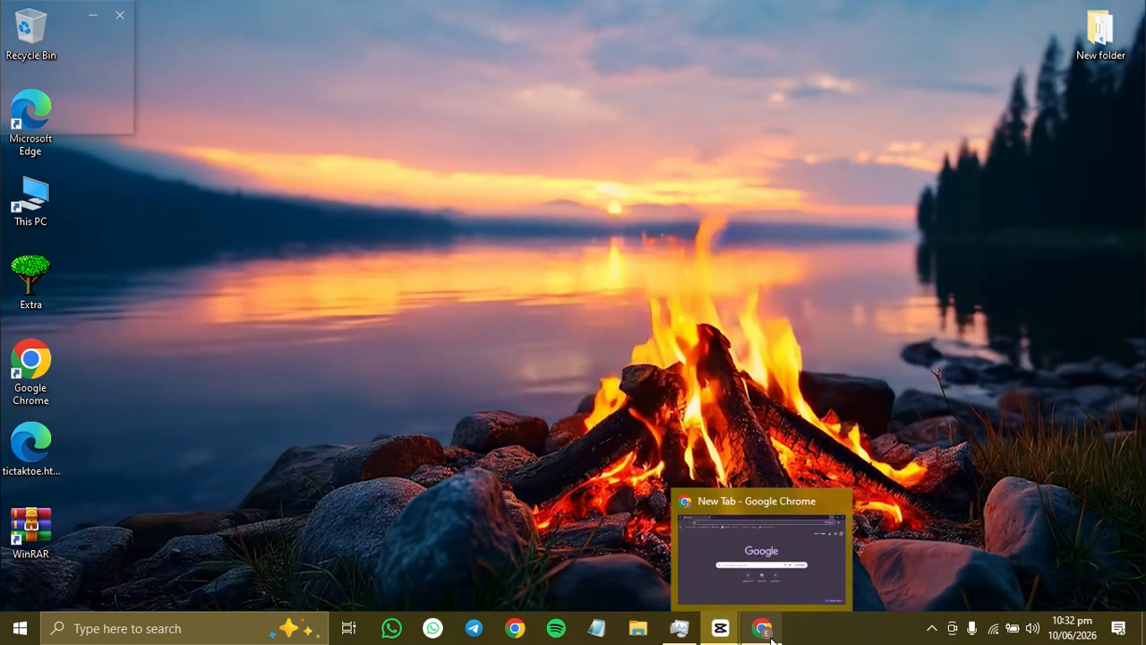
{"action": "left_click", "coordinate": [771, 637]}
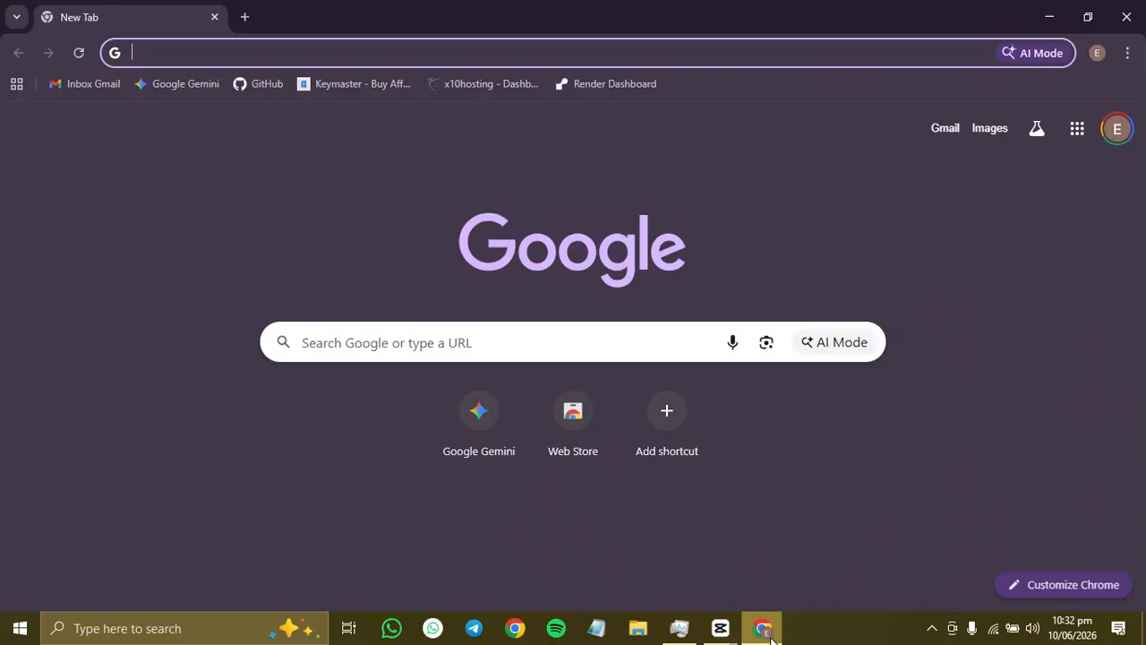
{"action": "left_click", "coordinate": [770, 638]}
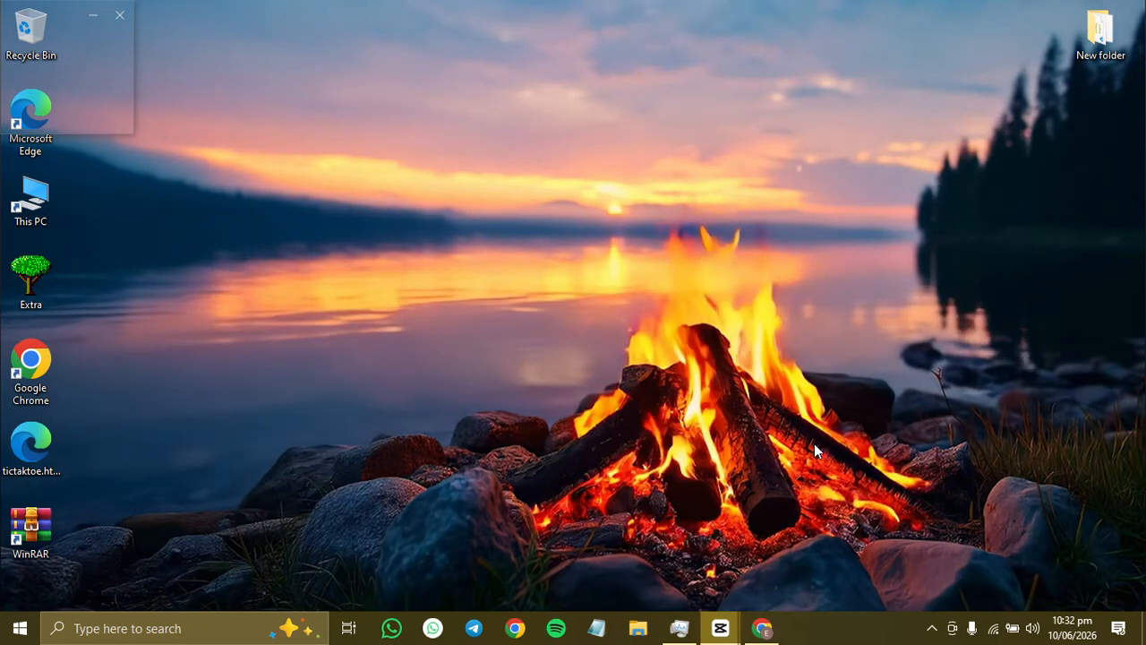
{"action": "left_click", "coordinate": [761, 628]}
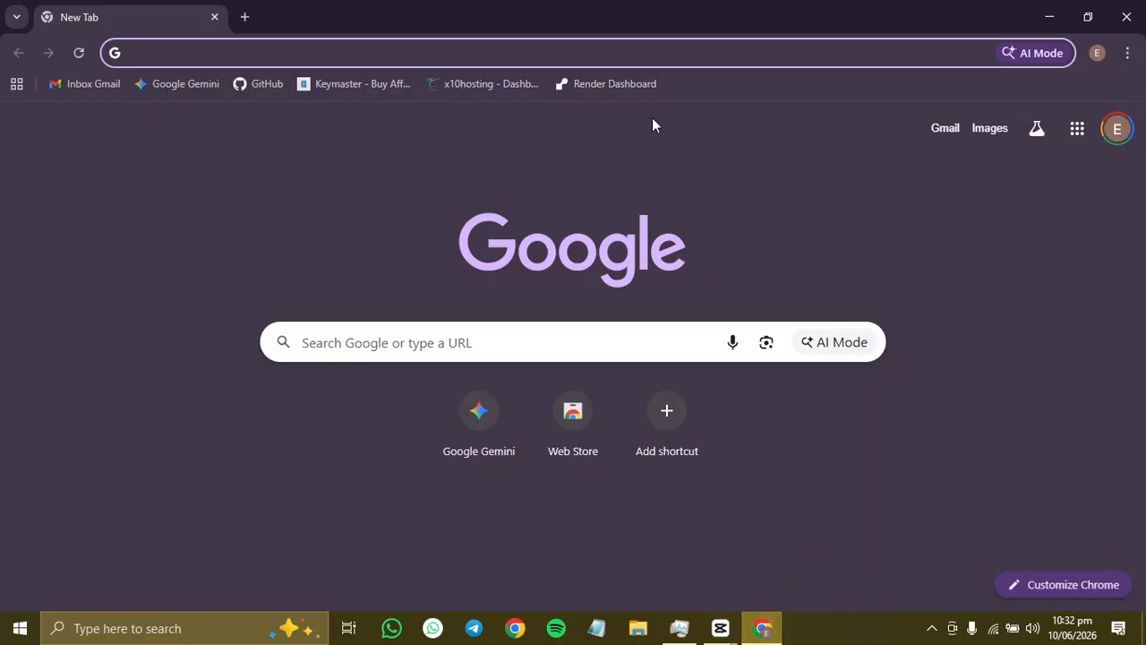
{"action": "left_click", "coordinate": [851, 58]}
{"action": "type", "text": "e"}
{"action": "key", "text": "BackSpace"}
{"action": "type", "text": "canva"}
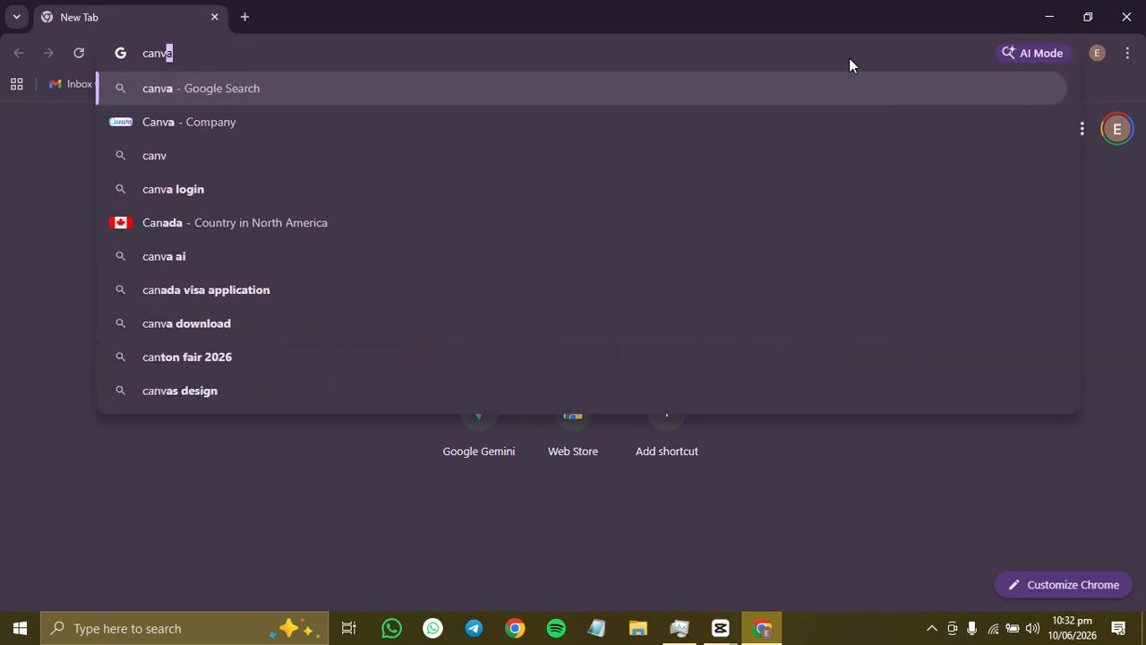
{"action": "type", "text": ".com"}
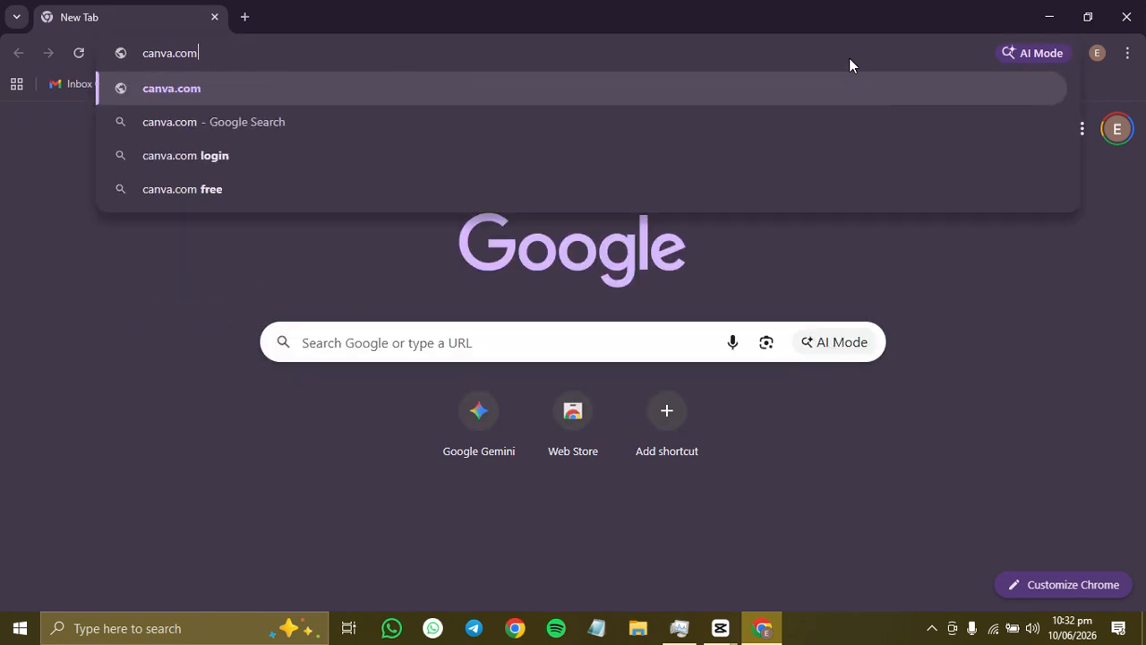
{"action": "key", "text": "Return"}
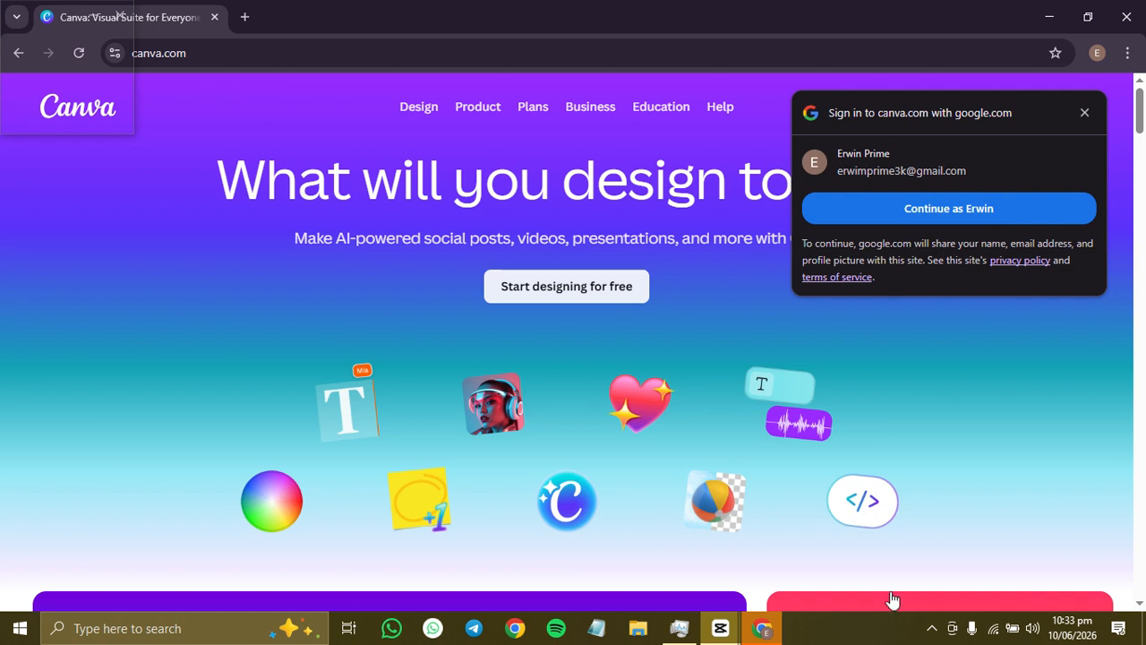
Try to sign in to Canva with the Google account suggested on the home page.
{"action": "scroll", "coordinate": [573, 410], "scroll_direction": "down", "scroll_amount": 3}
{"action": "scroll", "coordinate": [572, 410], "scroll_direction": "up", "scroll_amount": 3}
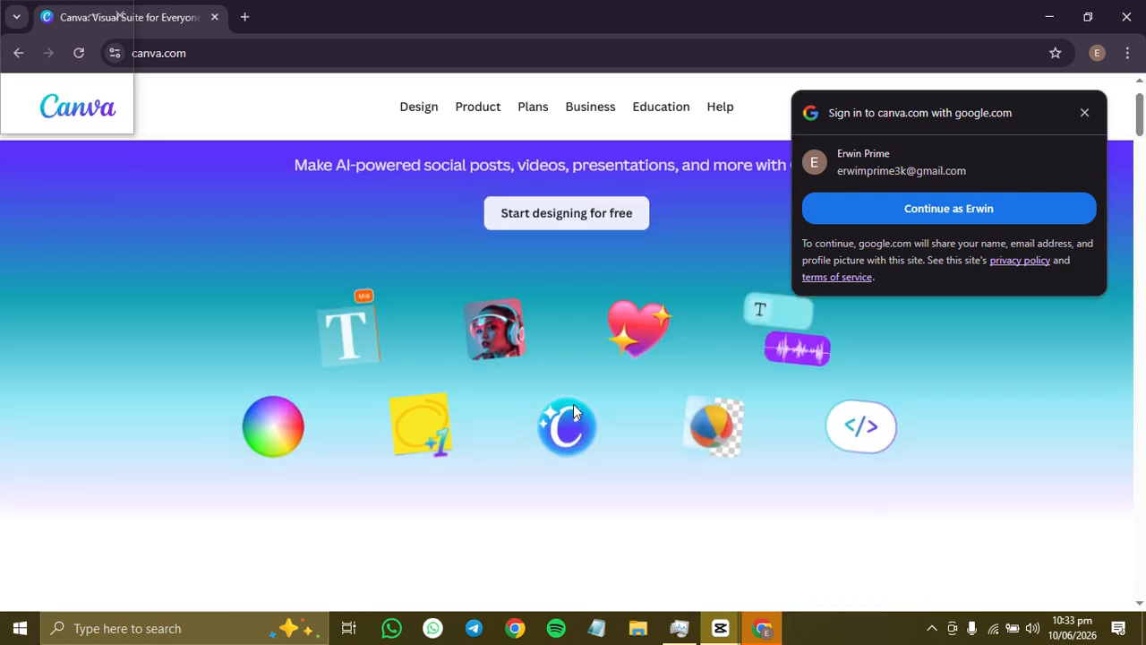
{"action": "scroll", "coordinate": [573, 410], "scroll_direction": "down", "scroll_amount": 8}
{"action": "scroll", "coordinate": [573, 410], "scroll_direction": "down", "scroll_amount": 12}
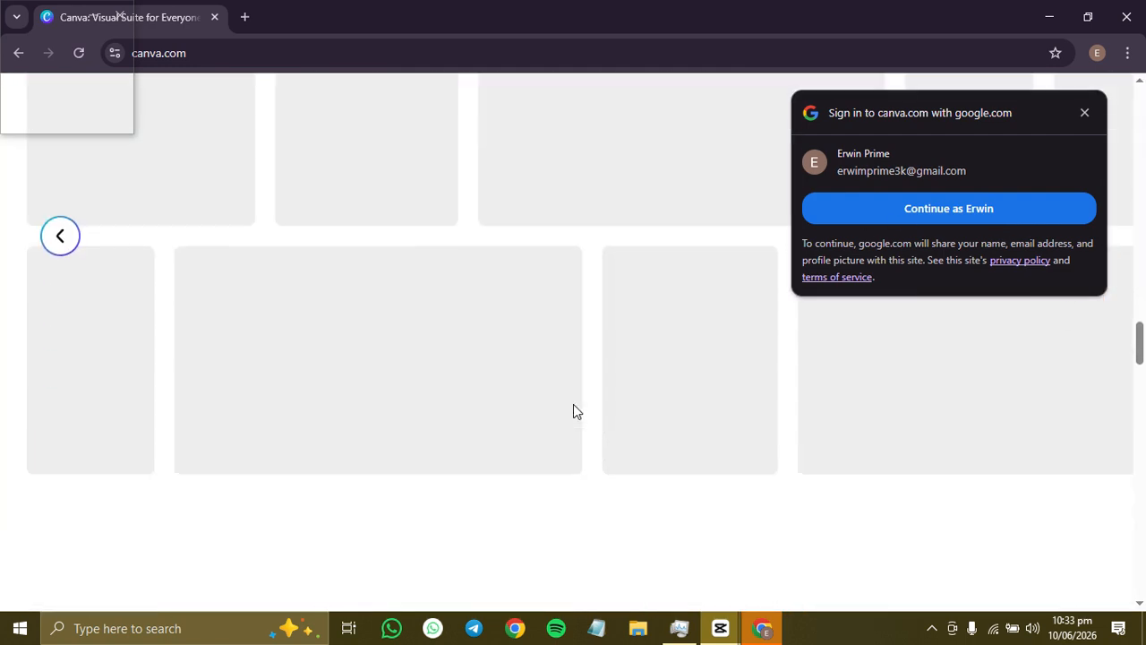
{"action": "scroll", "coordinate": [574, 411], "scroll_direction": "up", "scroll_amount": 20}
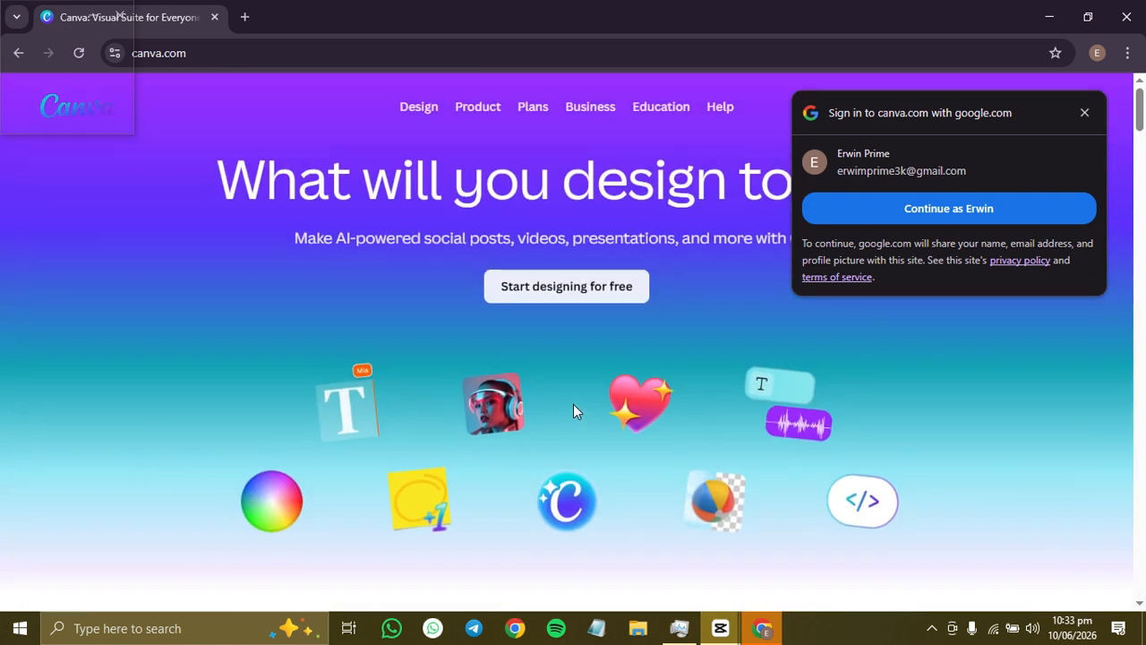
{"action": "left_click", "coordinate": [877, 210]}
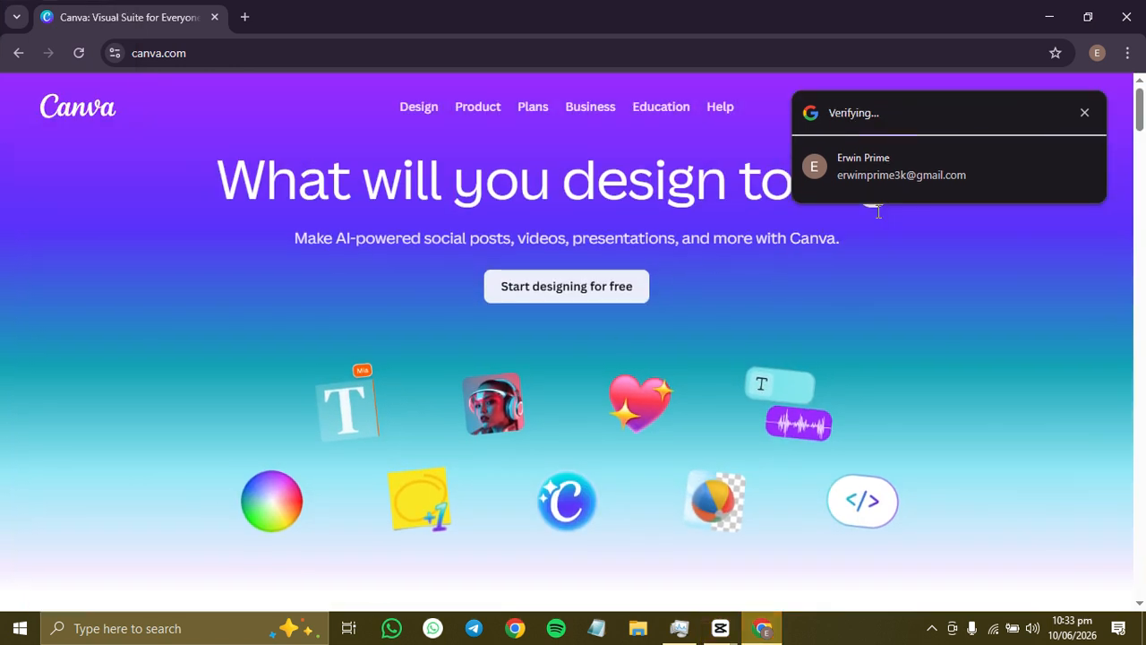
Start designing for free and sign in to Canva by continuing with the existing Google account.
{"action": "left_click", "coordinate": [600, 291]}
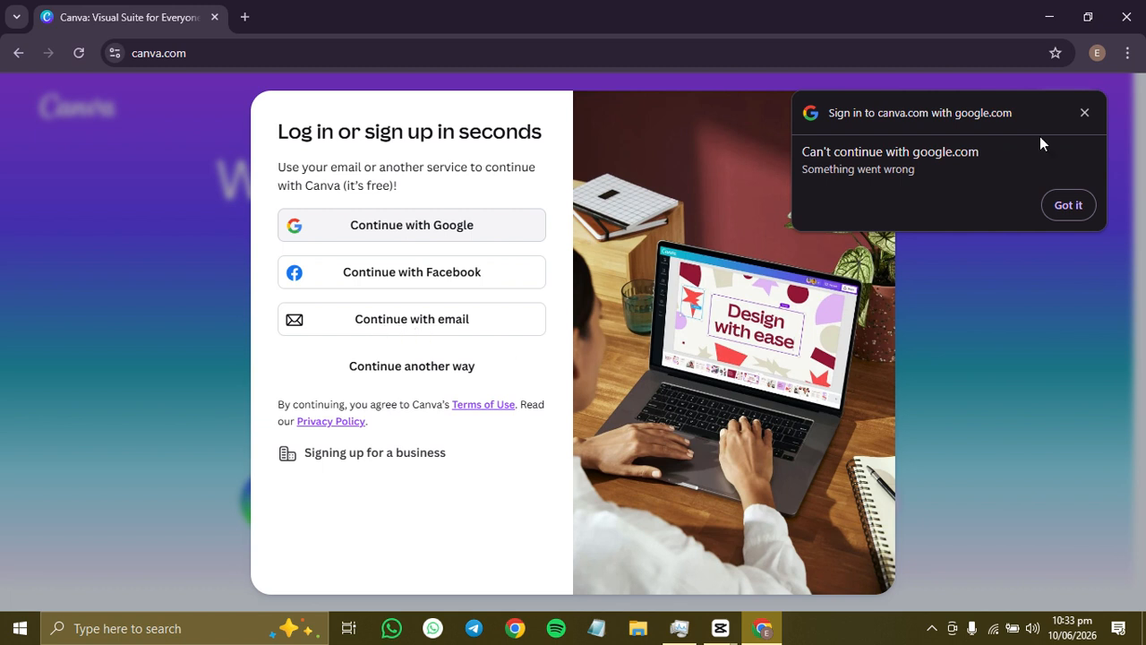
{"action": "left_click", "coordinate": [1066, 202]}
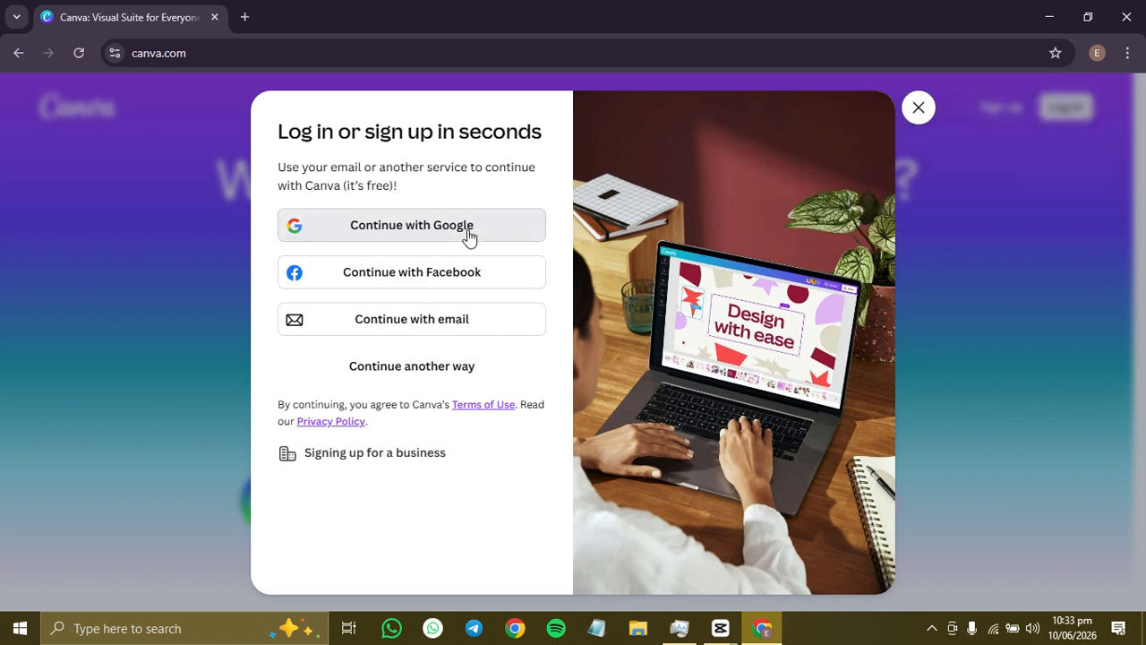
{"action": "left_click", "coordinate": [467, 232]}
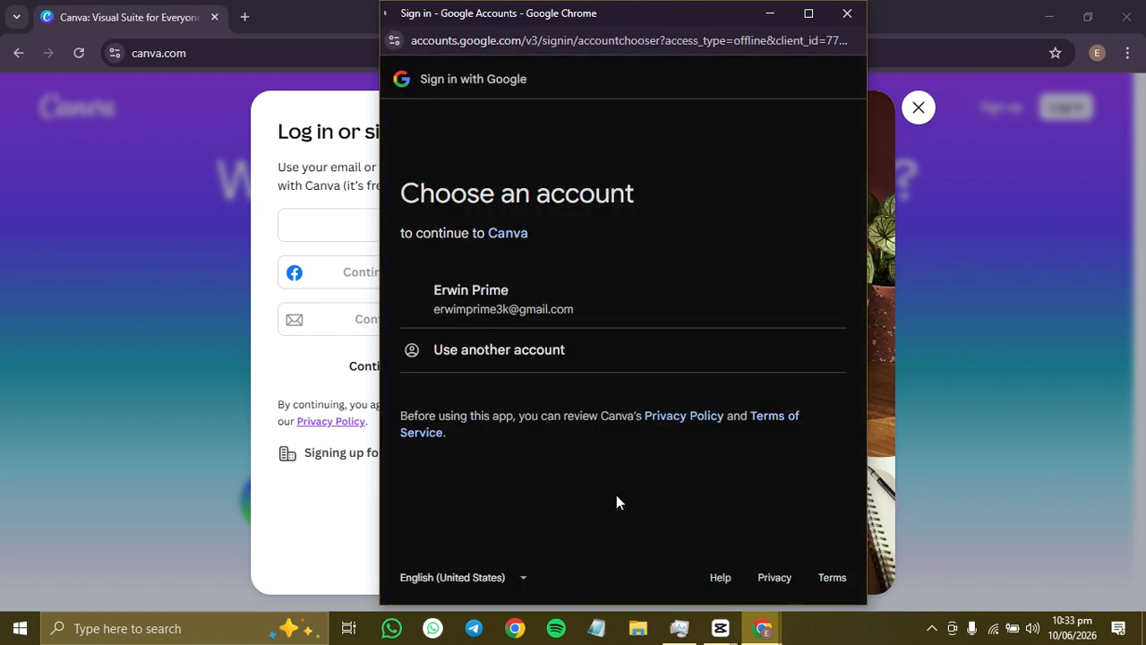
{"action": "left_click", "coordinate": [541, 328]}
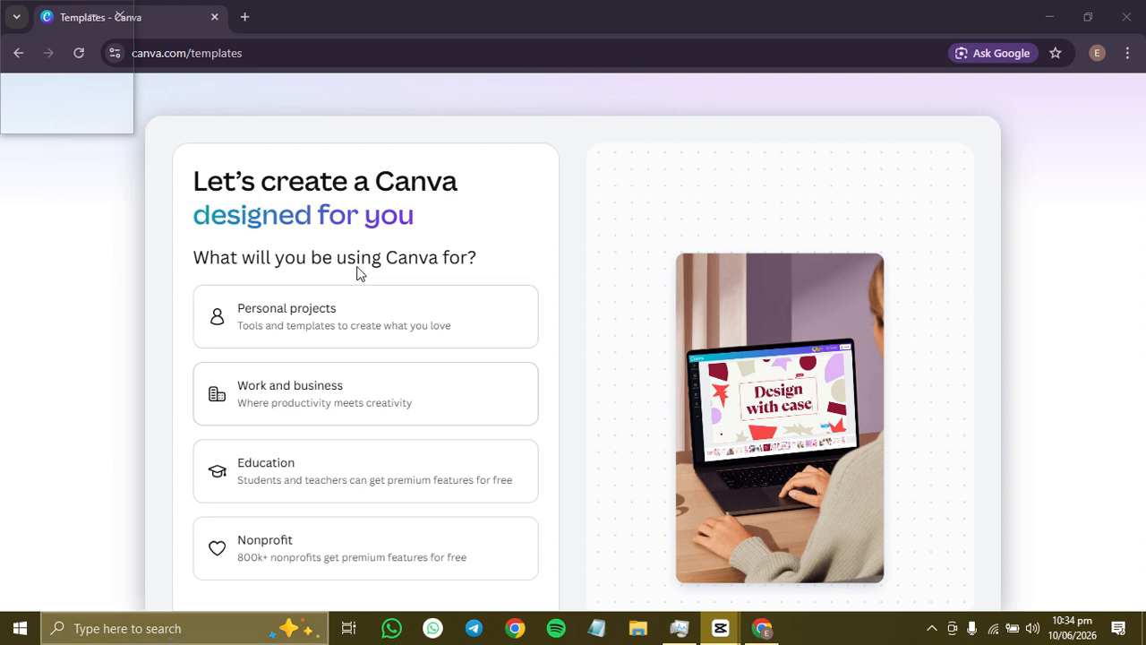
Complete the Canva onboarding for Personal projects, skipping the follow-up question and accepting the AI improvement setting as it is.
{"action": "left_click", "coordinate": [261, 338]}
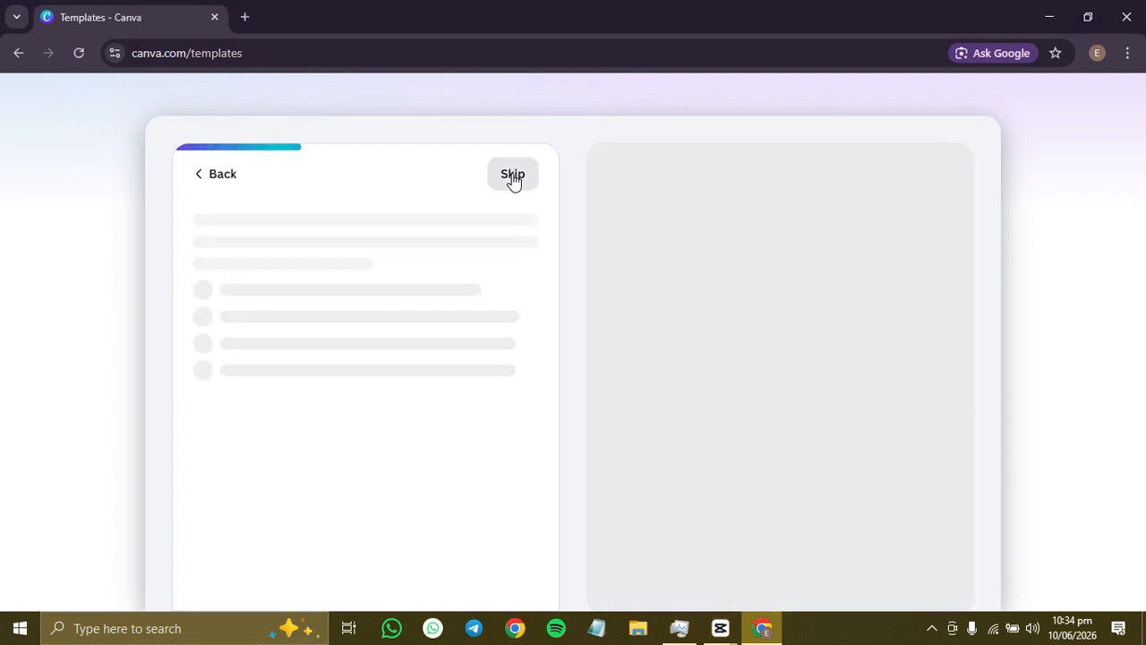
{"action": "left_click", "coordinate": [513, 180]}
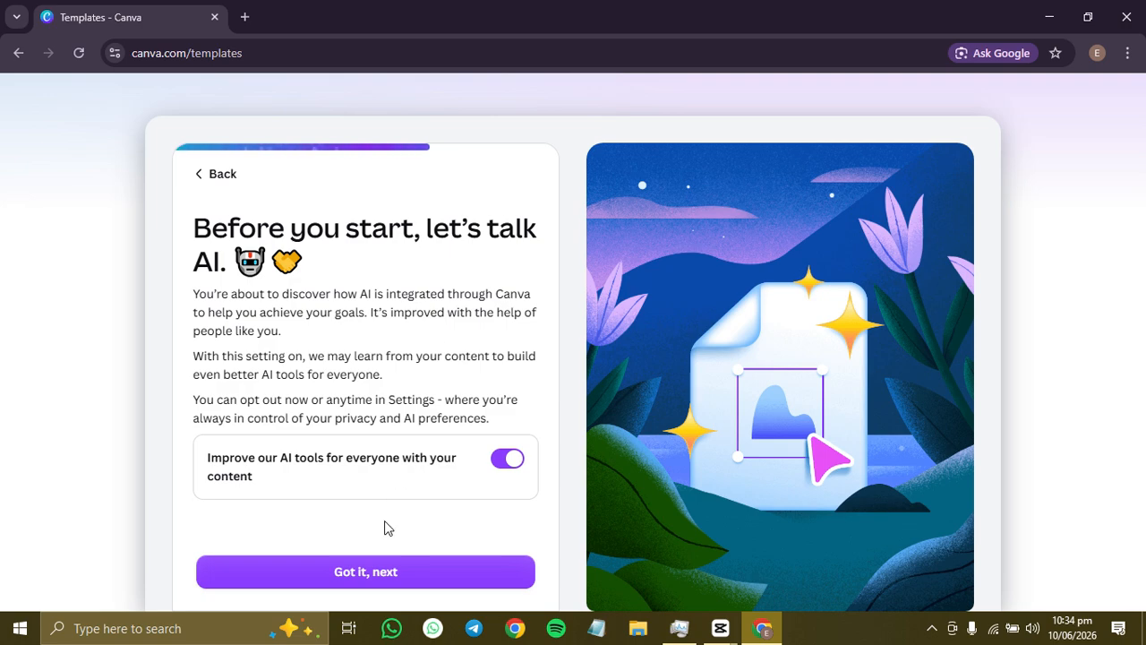
{"action": "left_click", "coordinate": [341, 582]}
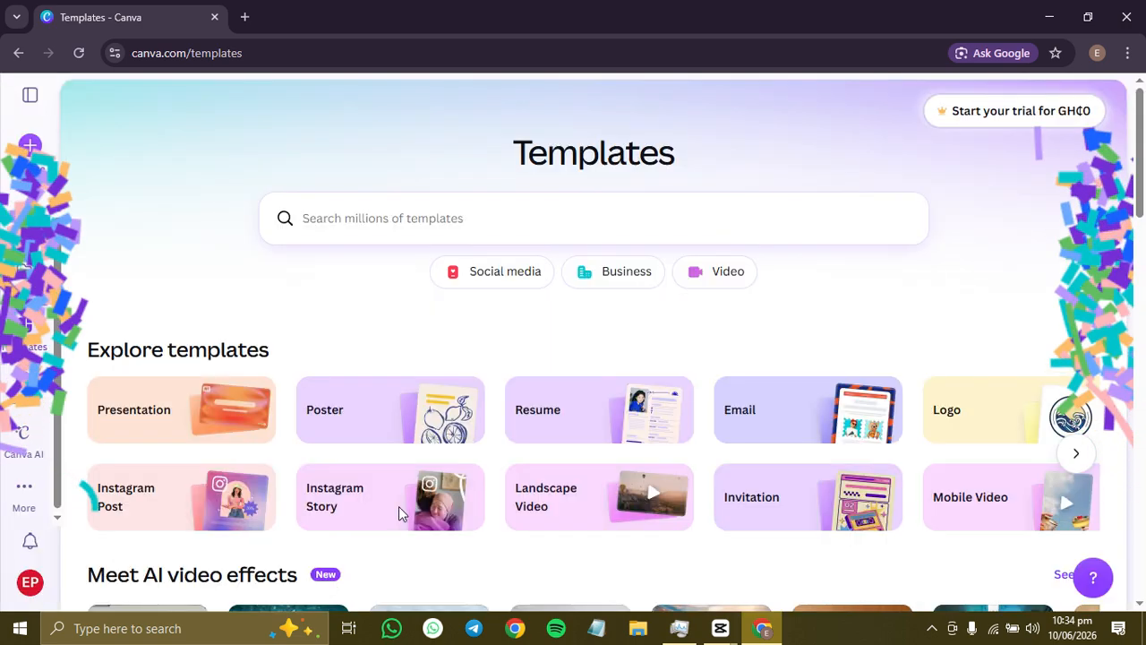
Examine the Templates page, including the design categories, the AI video effects and the birthday templates.
{"action": "scroll", "coordinate": [641, 318], "scroll_direction": "down", "scroll_amount": 2}
{"action": "scroll", "coordinate": [642, 313], "scroll_direction": "up", "scroll_amount": 2}
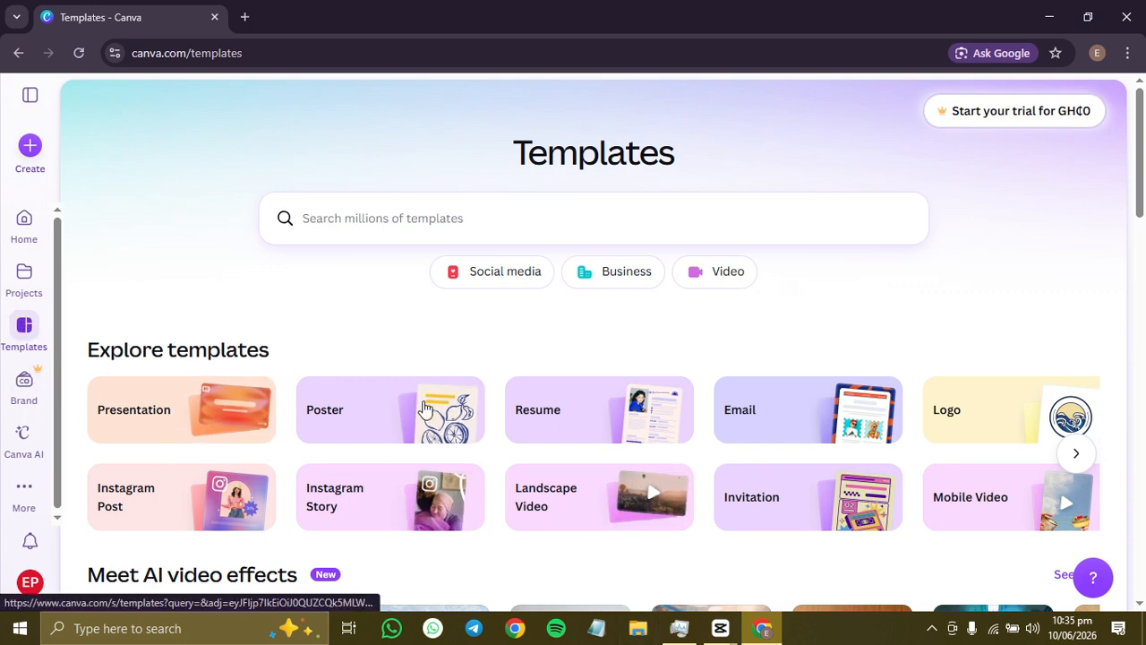
{"action": "scroll", "coordinate": [425, 407], "scroll_direction": "down", "scroll_amount": 2}
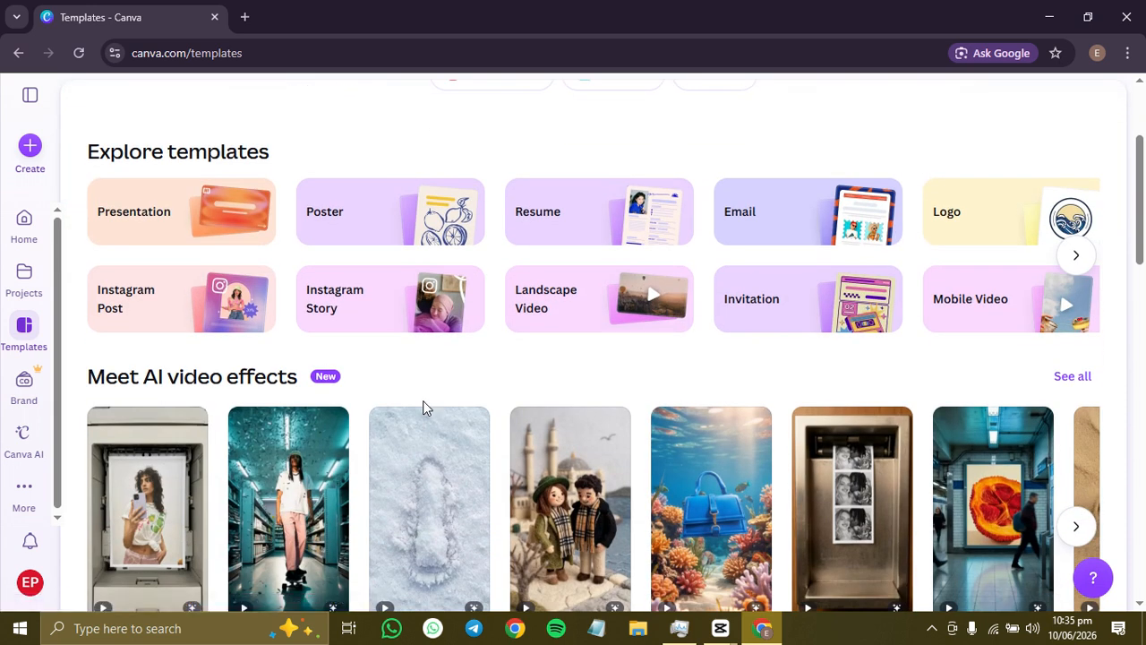
{"action": "scroll", "coordinate": [424, 403], "scroll_direction": "up", "scroll_amount": 1}
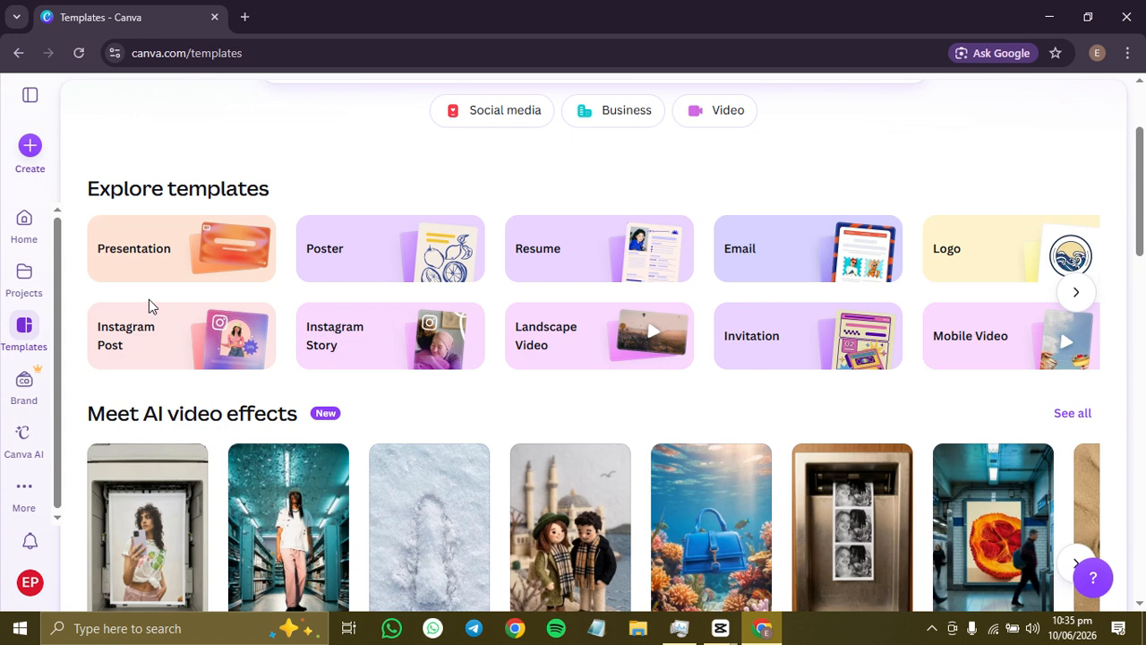
{"action": "left_click", "coordinate": [1066, 299]}
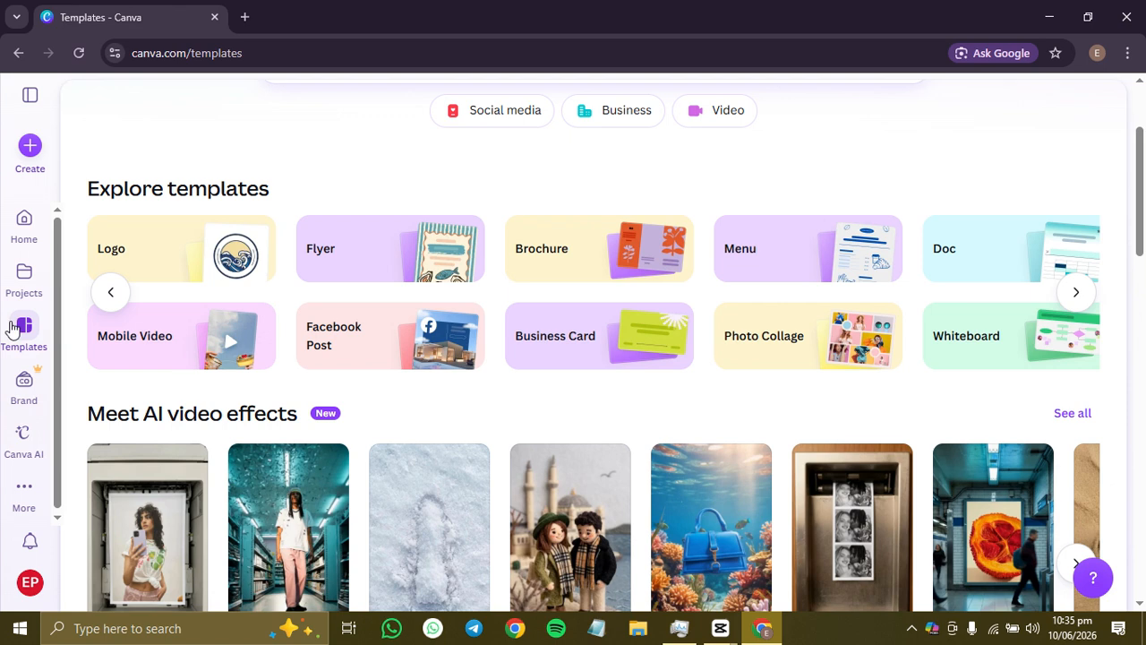
{"action": "left_click", "coordinate": [109, 302]}
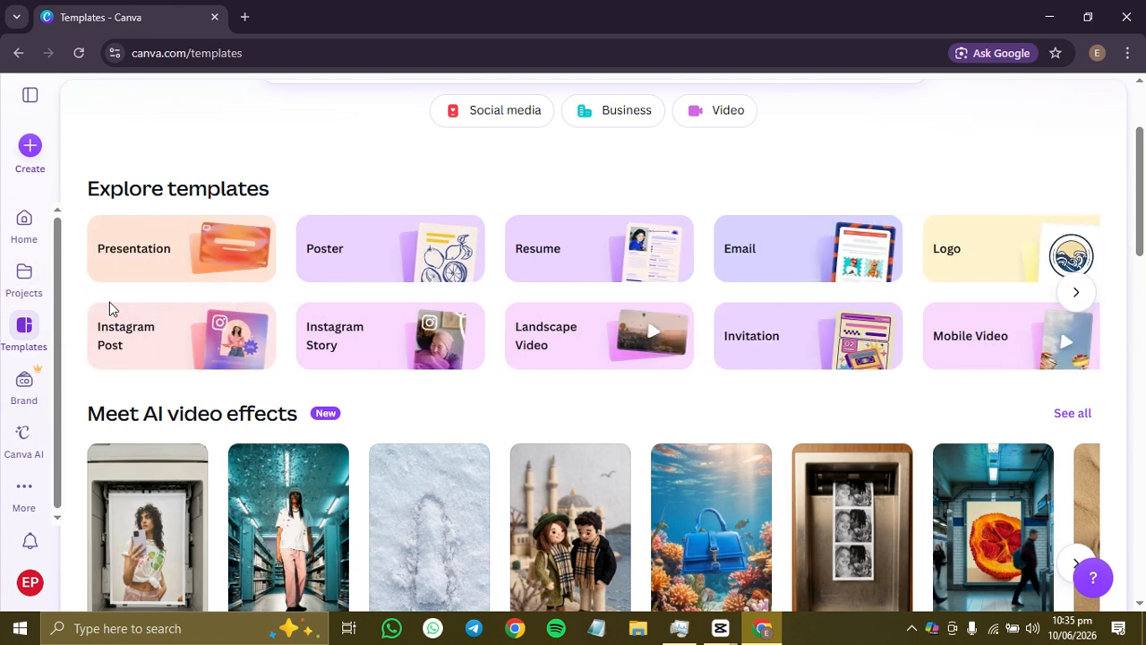
{"action": "scroll", "coordinate": [463, 476], "scroll_direction": "down", "scroll_amount": 2}
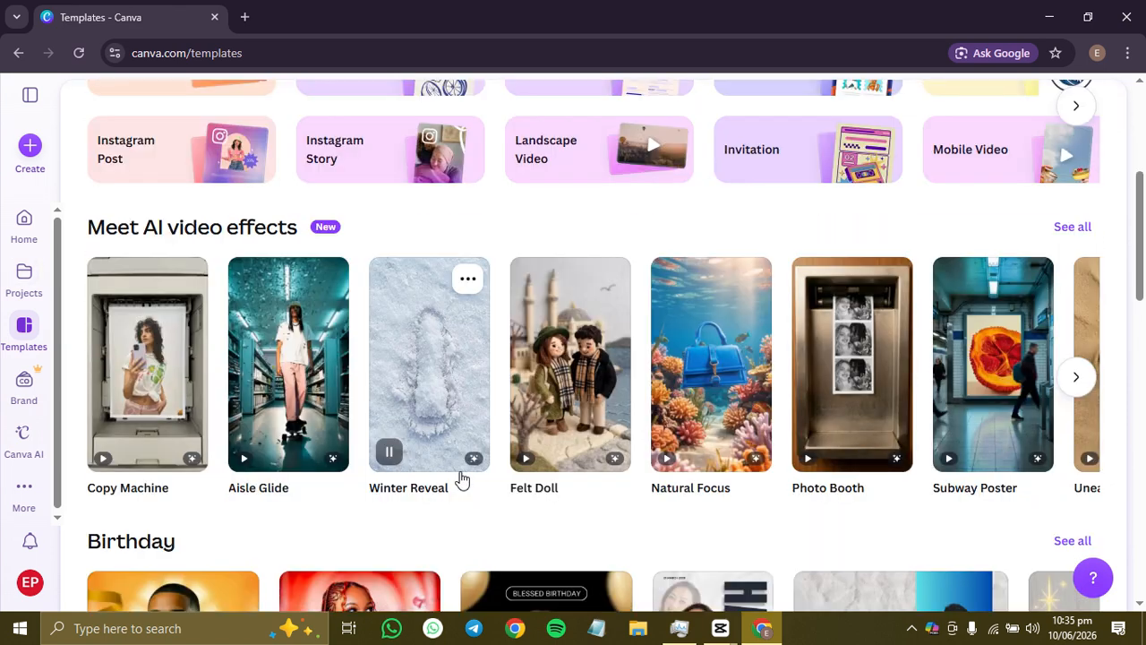
{"action": "scroll", "coordinate": [461, 479], "scroll_direction": "down", "scroll_amount": 2}
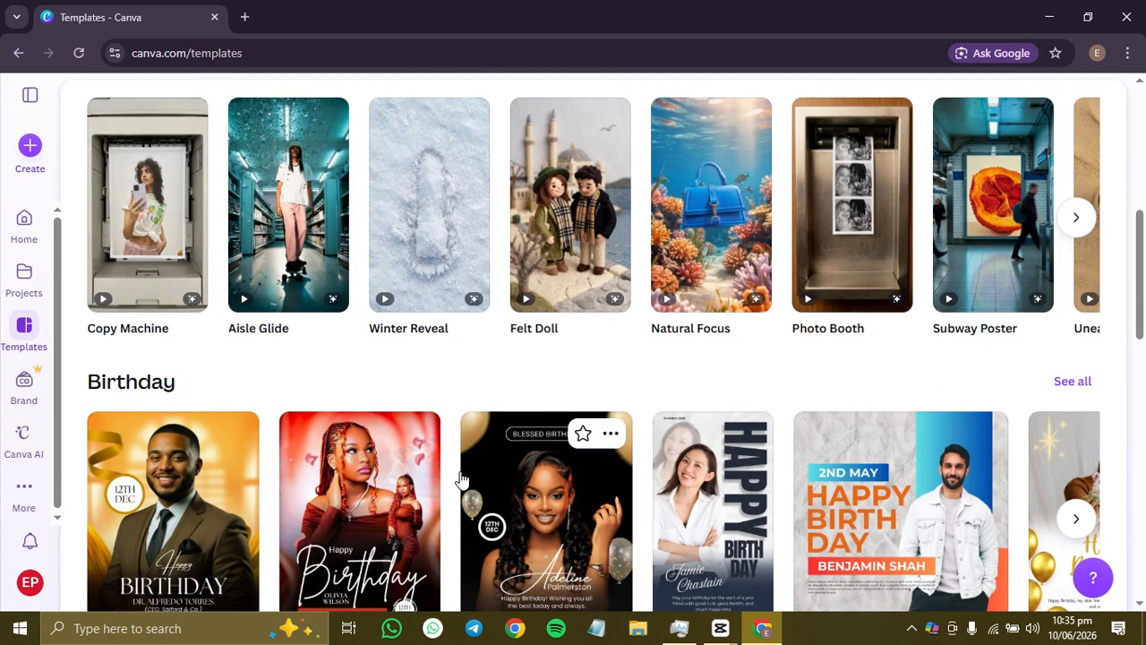
{"action": "scroll", "coordinate": [462, 481], "scroll_direction": "up", "scroll_amount": 4}
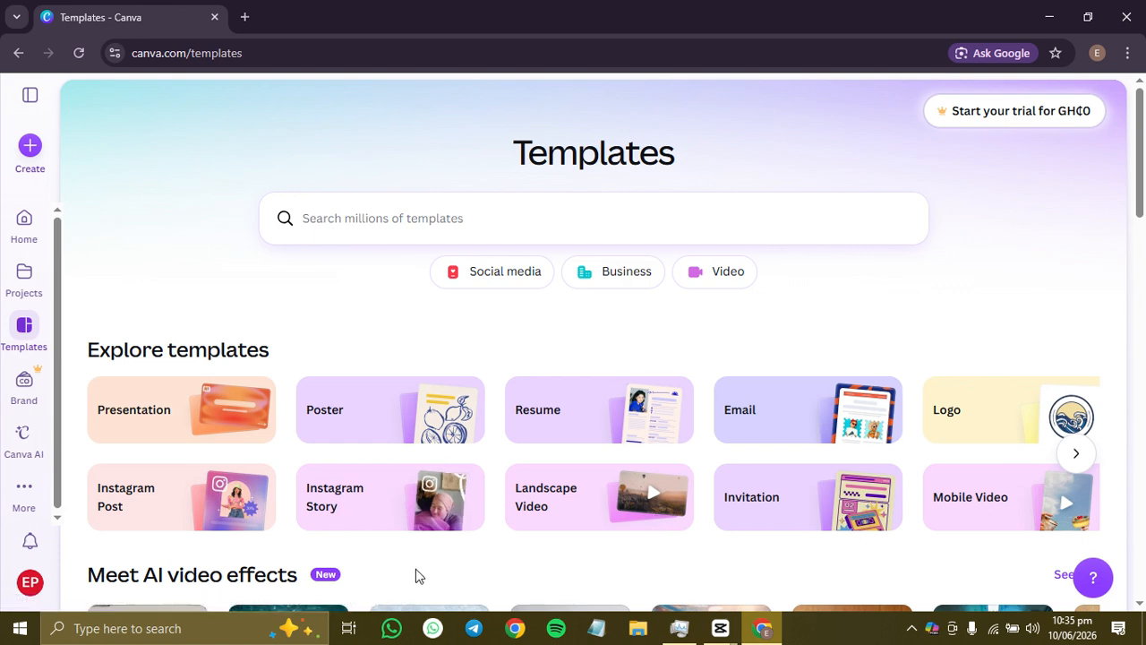
{"action": "scroll", "coordinate": [415, 568], "scroll_direction": "down", "scroll_amount": 3}
{"action": "scroll", "coordinate": [416, 568], "scroll_direction": "down", "scroll_amount": 1}
{"action": "scroll", "coordinate": [527, 251], "scroll_direction": "up", "scroll_amount": 5}
{"action": "left_click", "coordinate": [418, 202]}
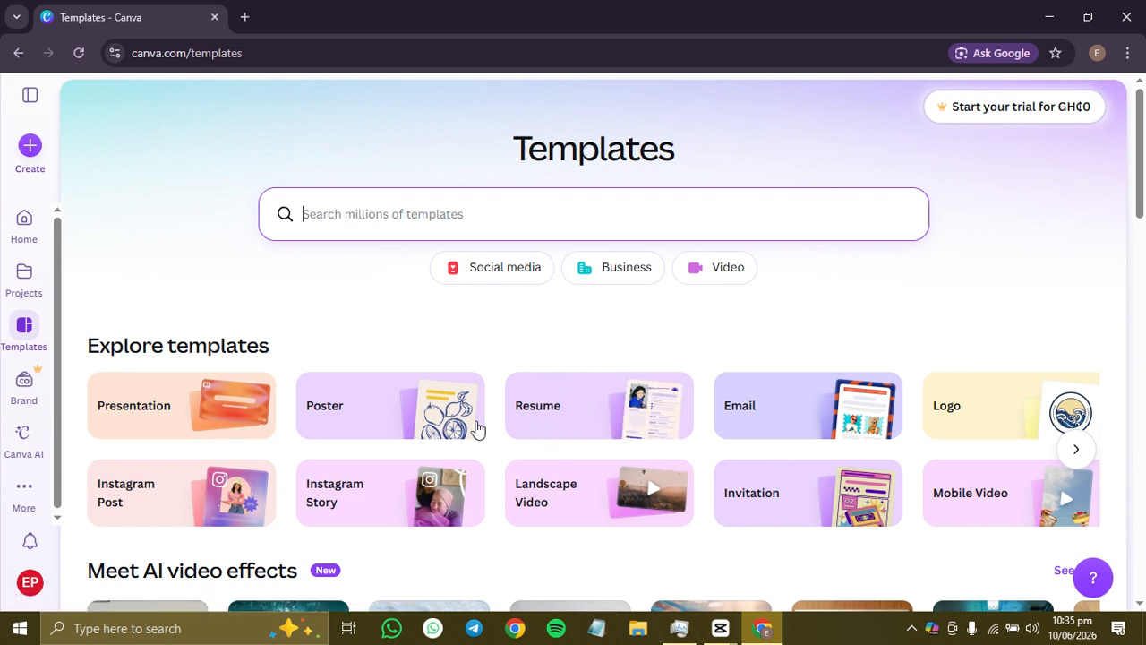
{"action": "type", "text": "res"}
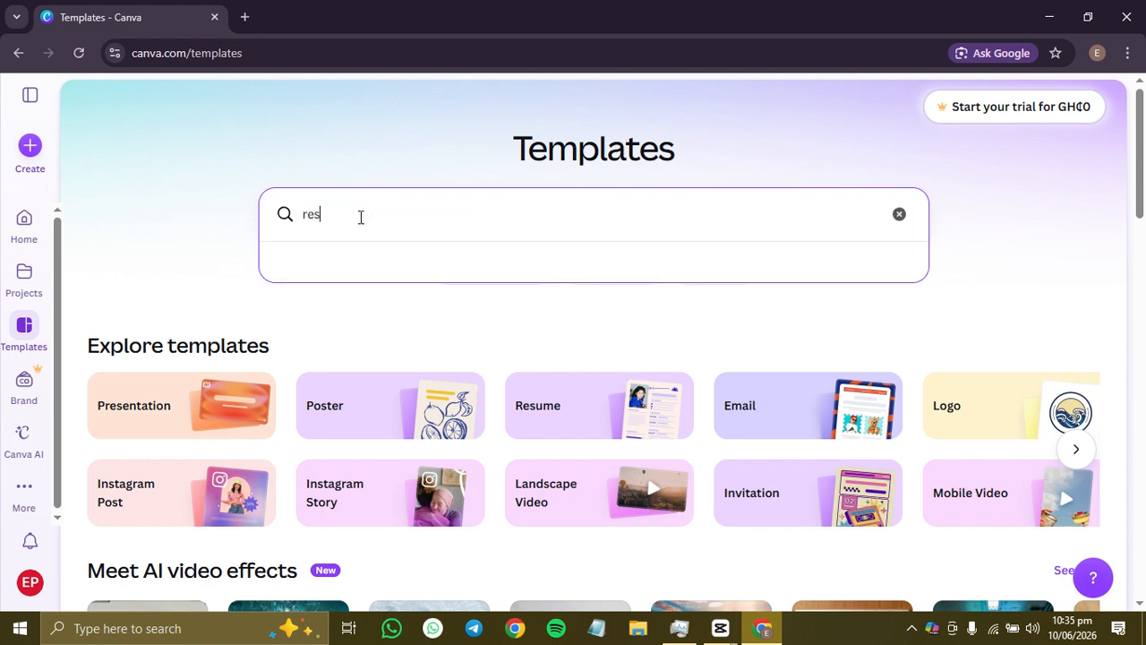
{"action": "key", "text": "BackSpace"}
{"action": "key", "text": "BackSpace"}
{"action": "key", "text": "BackSpace"}
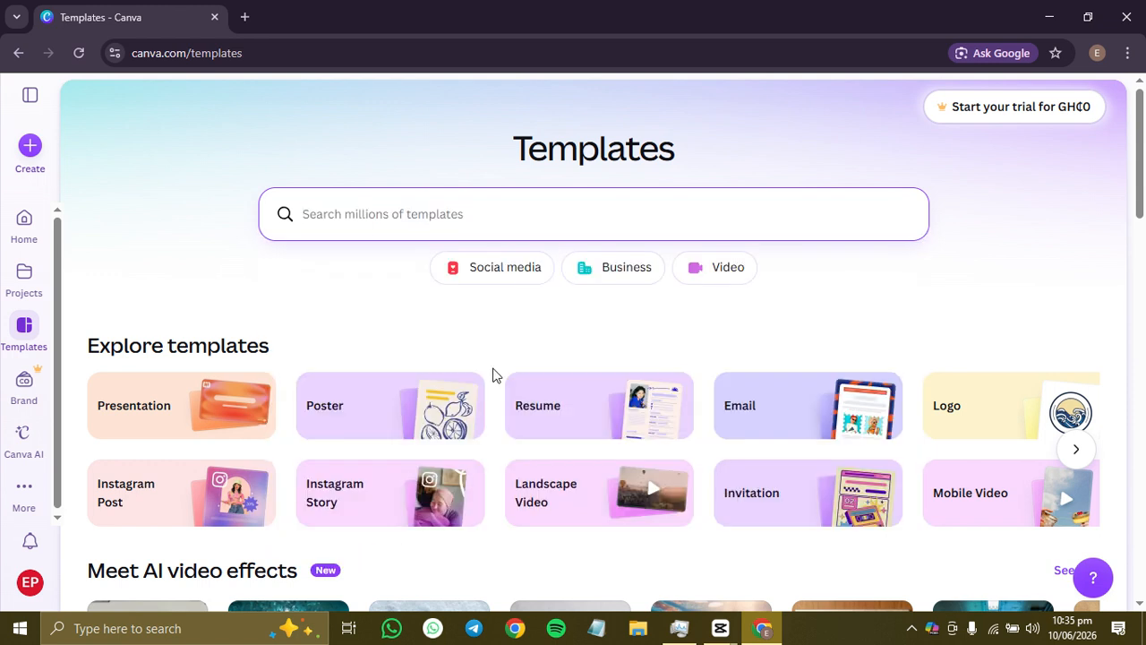
Open the Resume template category and look through the available resume designs.
{"action": "left_click", "coordinate": [564, 404]}
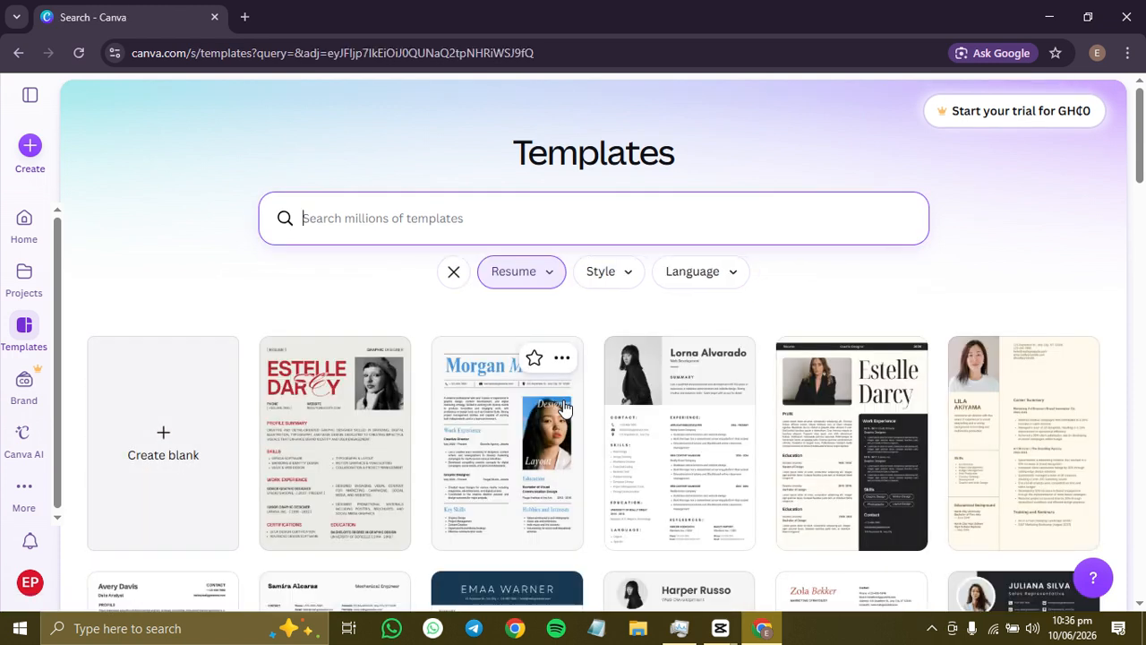
{"action": "scroll", "coordinate": [564, 408], "scroll_direction": "down", "scroll_amount": 2}
{"action": "scroll", "coordinate": [564, 407], "scroll_direction": "down", "scroll_amount": 3}
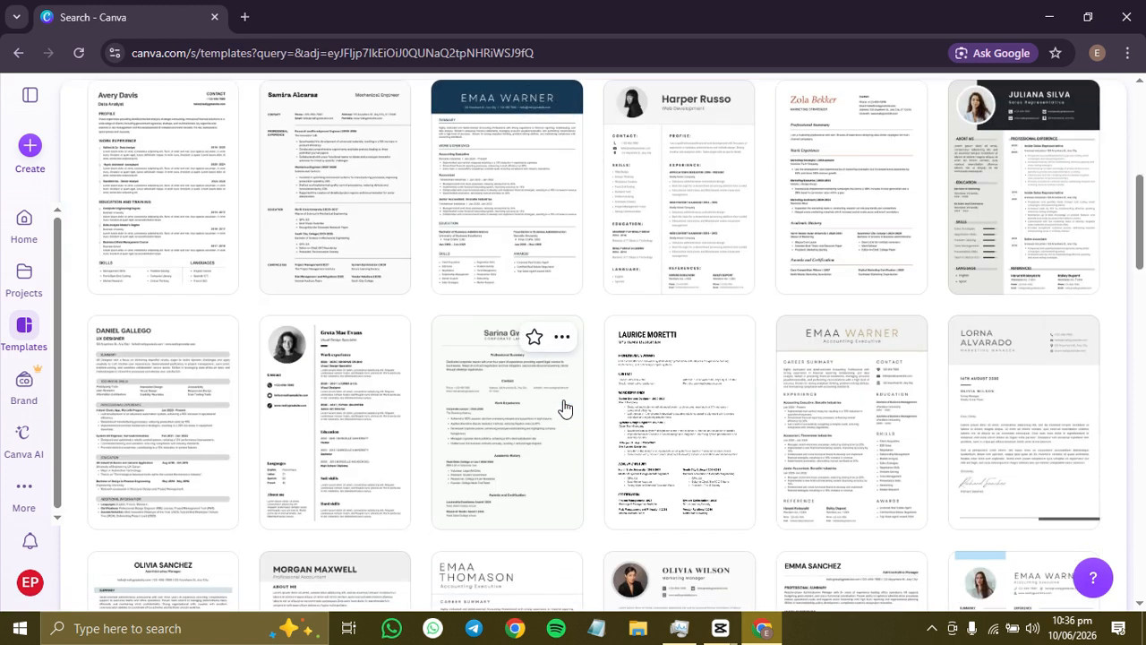
{"action": "scroll", "coordinate": [564, 407], "scroll_direction": "up", "scroll_amount": 5}
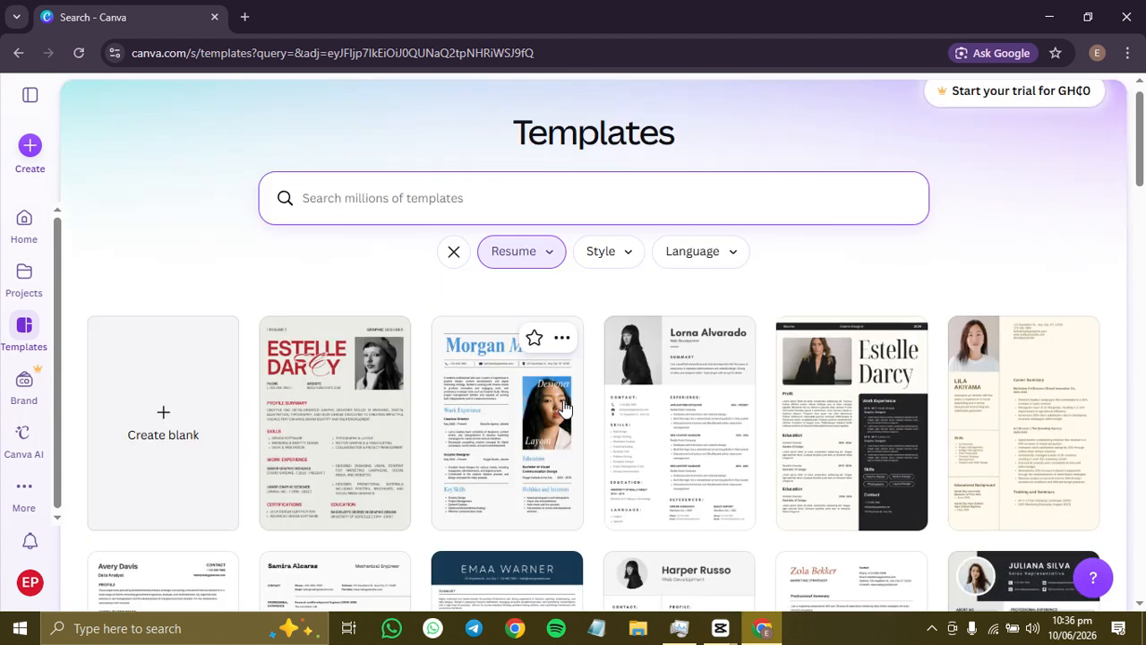
{"action": "scroll", "coordinate": [564, 407], "scroll_direction": "down", "scroll_amount": 1}
{"action": "scroll", "coordinate": [564, 407], "scroll_direction": "down", "scroll_amount": 6}
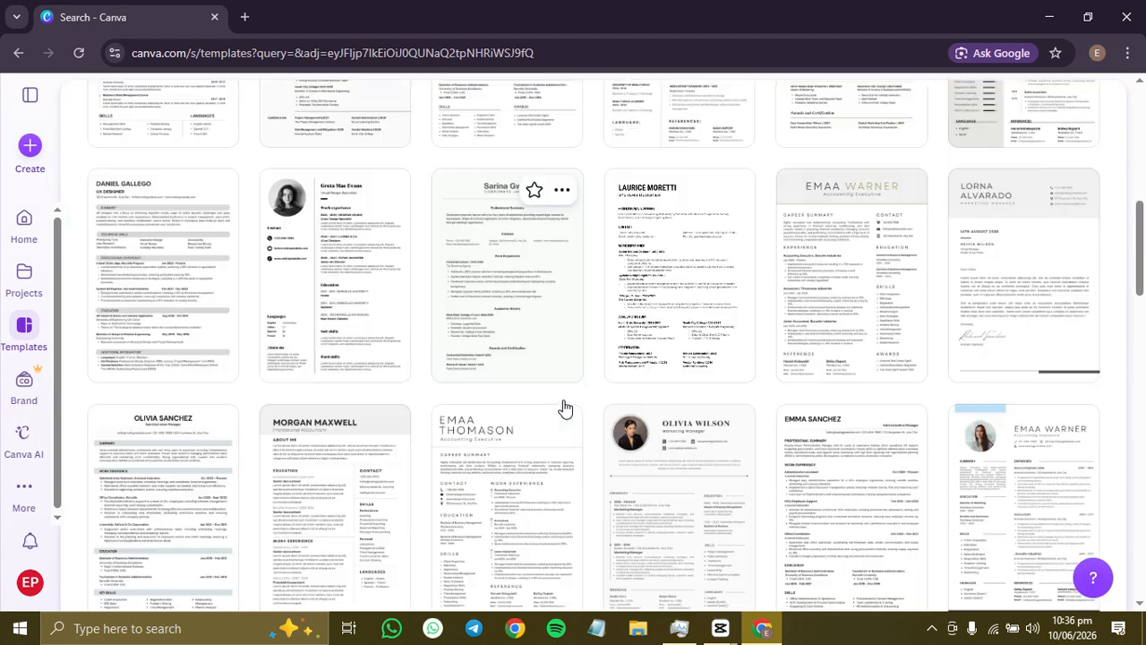
{"action": "scroll", "coordinate": [562, 407], "scroll_direction": "up", "scroll_amount": 2}
{"action": "scroll", "coordinate": [562, 407], "scroll_direction": "up", "scroll_amount": 3}
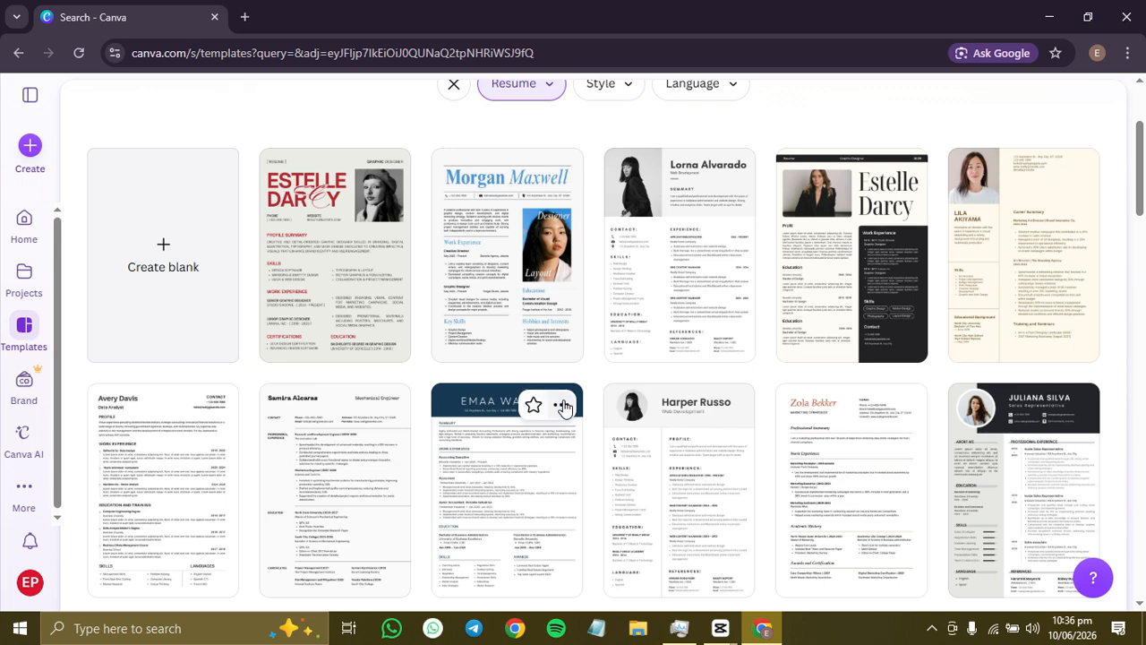
{"action": "scroll", "coordinate": [564, 408], "scroll_direction": "down", "scroll_amount": 3}
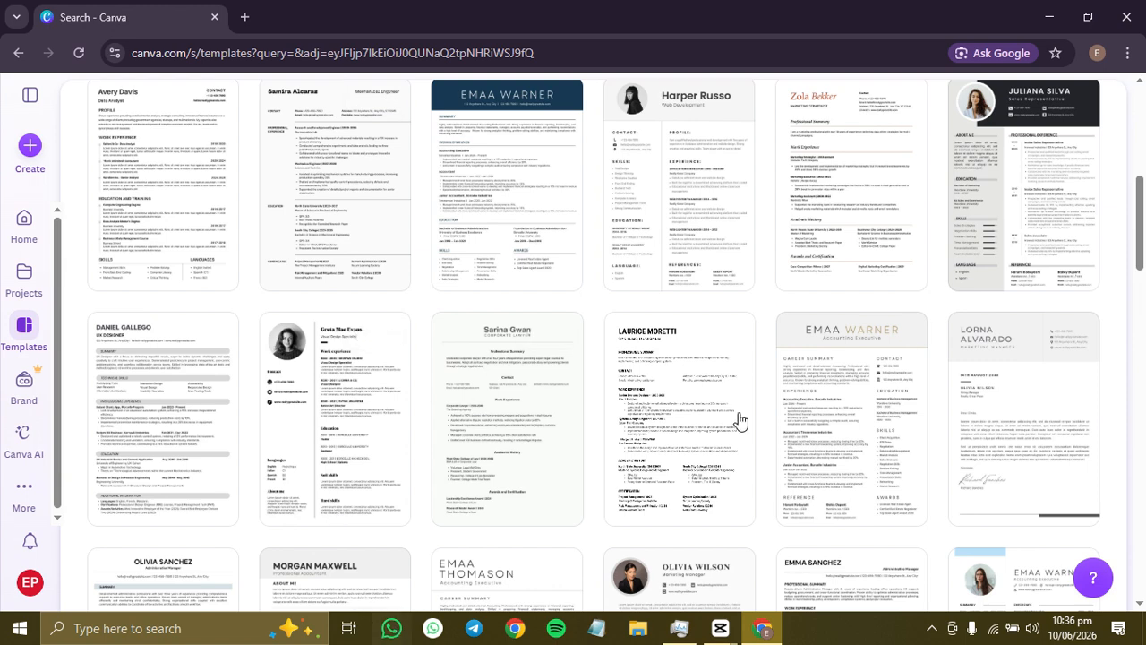
Look through the resume templates and open the preview of the Black and White Modern Professional Resume.
{"action": "scroll", "coordinate": [761, 403], "scroll_direction": "up", "scroll_amount": 3}
{"action": "scroll", "coordinate": [793, 388], "scroll_direction": "down", "scroll_amount": 1}
{"action": "scroll", "coordinate": [795, 389], "scroll_direction": "down", "scroll_amount": 5}
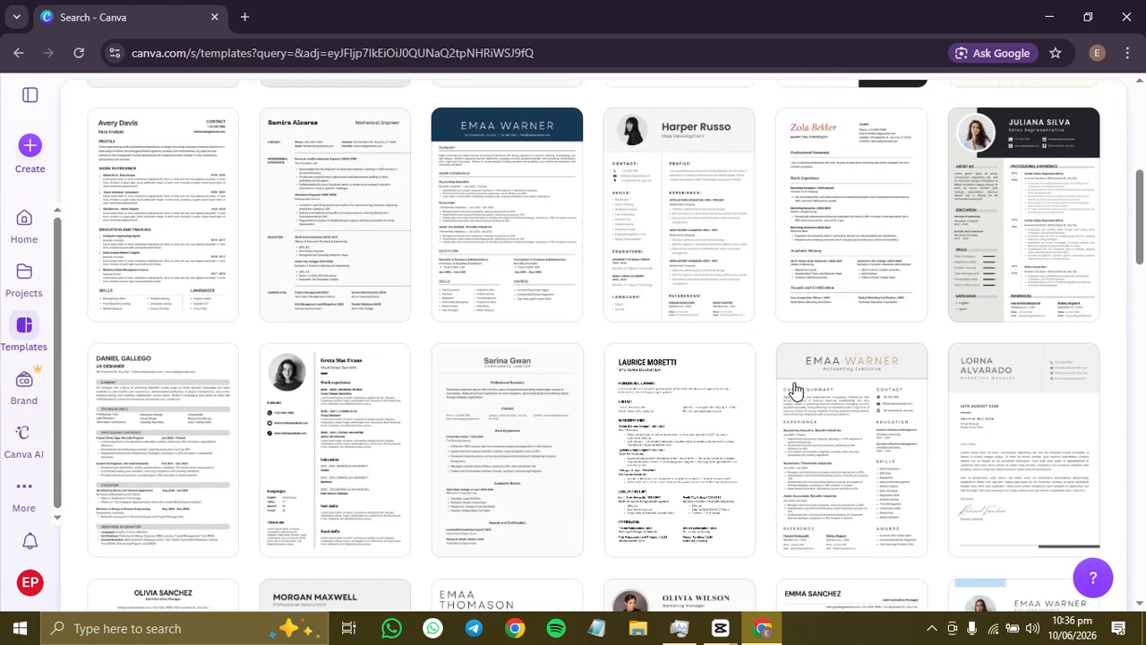
{"action": "scroll", "coordinate": [795, 389], "scroll_direction": "down", "scroll_amount": 1}
{"action": "scroll", "coordinate": [795, 388], "scroll_direction": "down", "scroll_amount": 3}
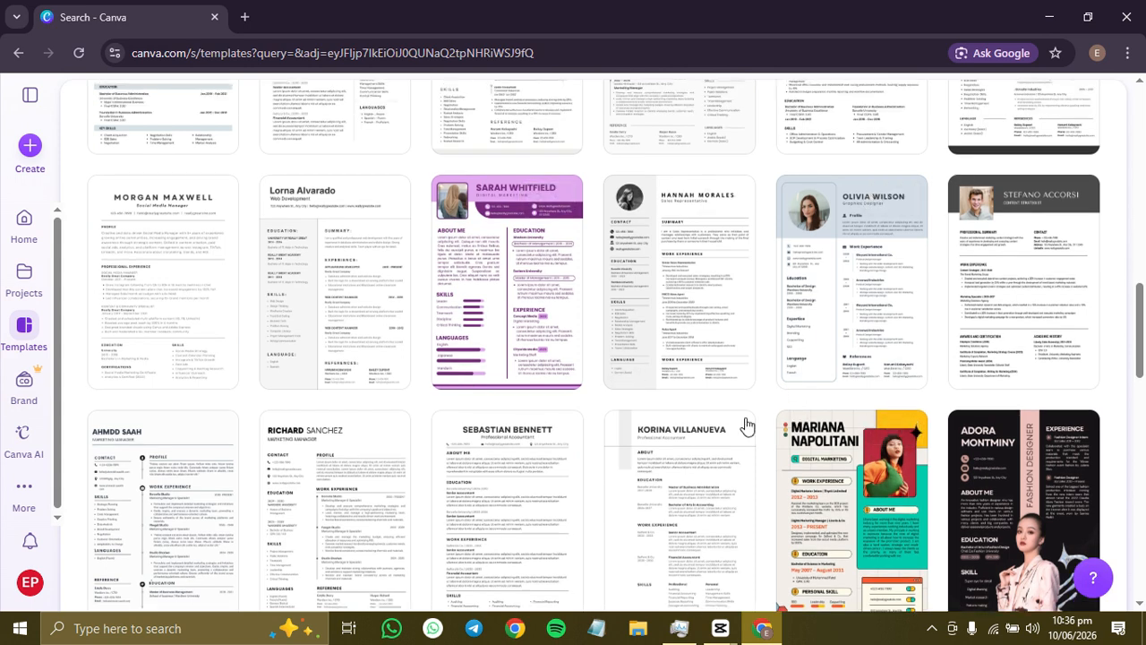
{"action": "scroll", "coordinate": [749, 404], "scroll_direction": "down", "scroll_amount": 3}
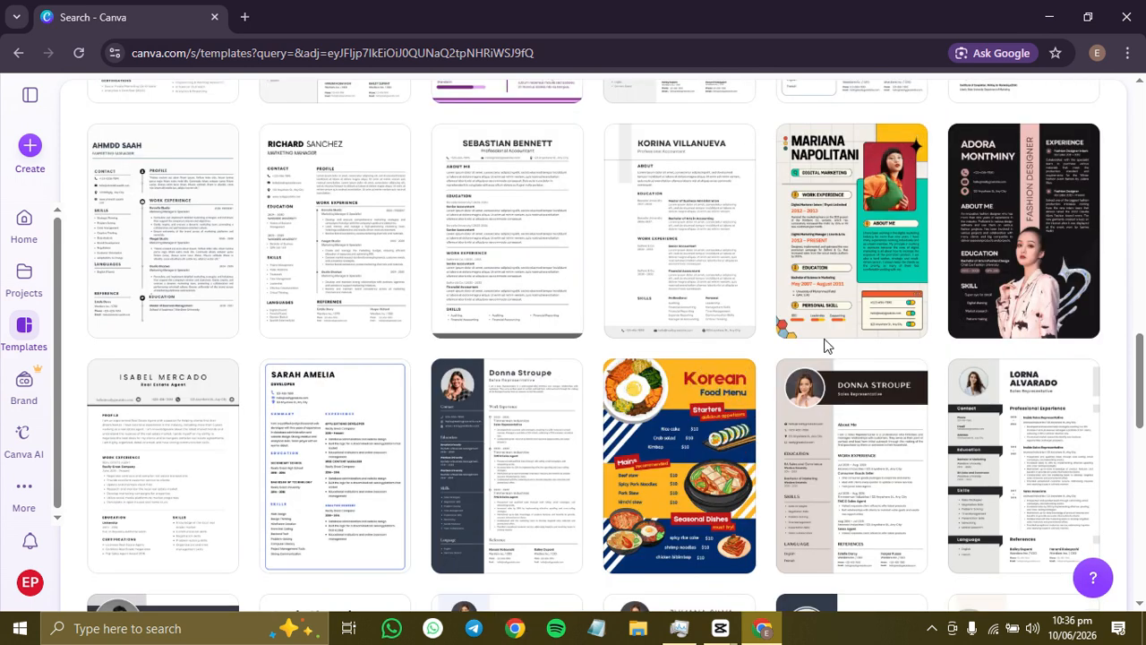
{"action": "scroll", "coordinate": [909, 217], "scroll_direction": "up", "scroll_amount": 5}
{"action": "scroll", "coordinate": [545, 281], "scroll_direction": "up", "scroll_amount": 3}
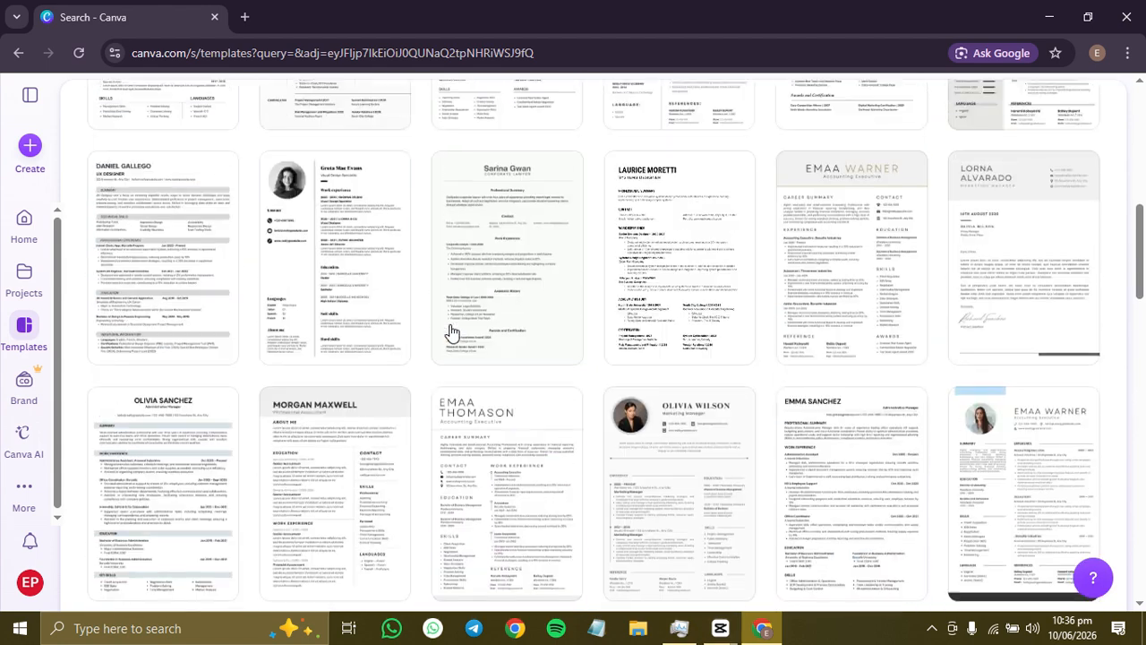
{"action": "scroll", "coordinate": [477, 517], "scroll_direction": "up", "scroll_amount": 3}
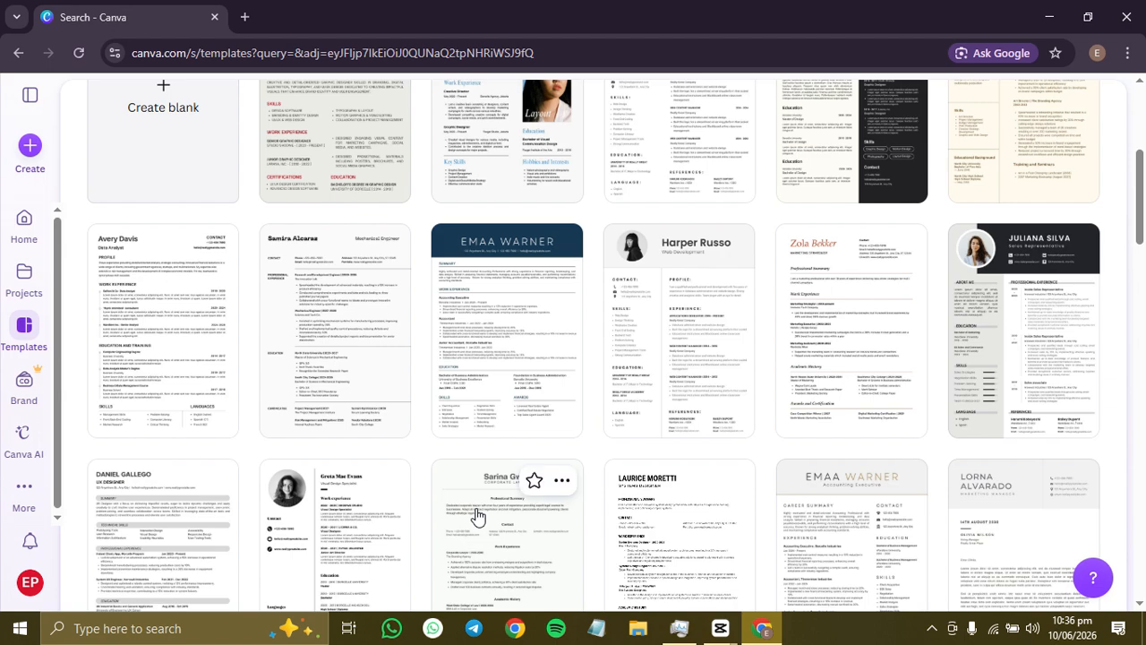
{"action": "scroll", "coordinate": [476, 516], "scroll_direction": "up", "scroll_amount": 3}
{"action": "scroll", "coordinate": [476, 516], "scroll_direction": "down", "scroll_amount": 3}
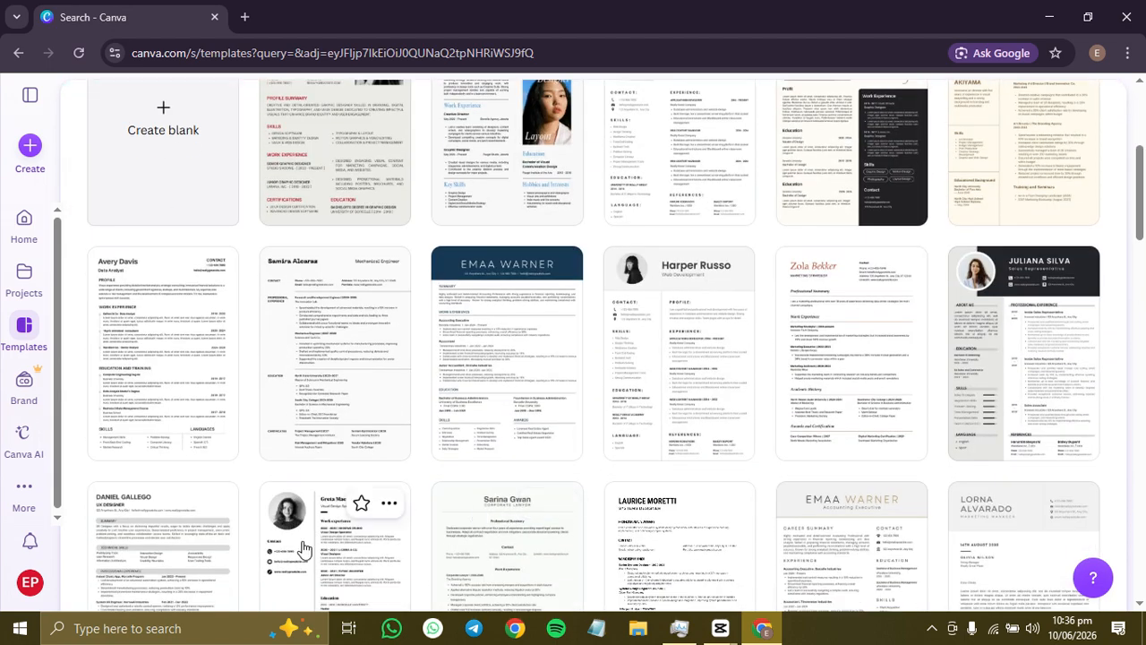
{"action": "scroll", "coordinate": [301, 546], "scroll_direction": "down", "scroll_amount": 3}
{"action": "left_click", "coordinate": [334, 354]}
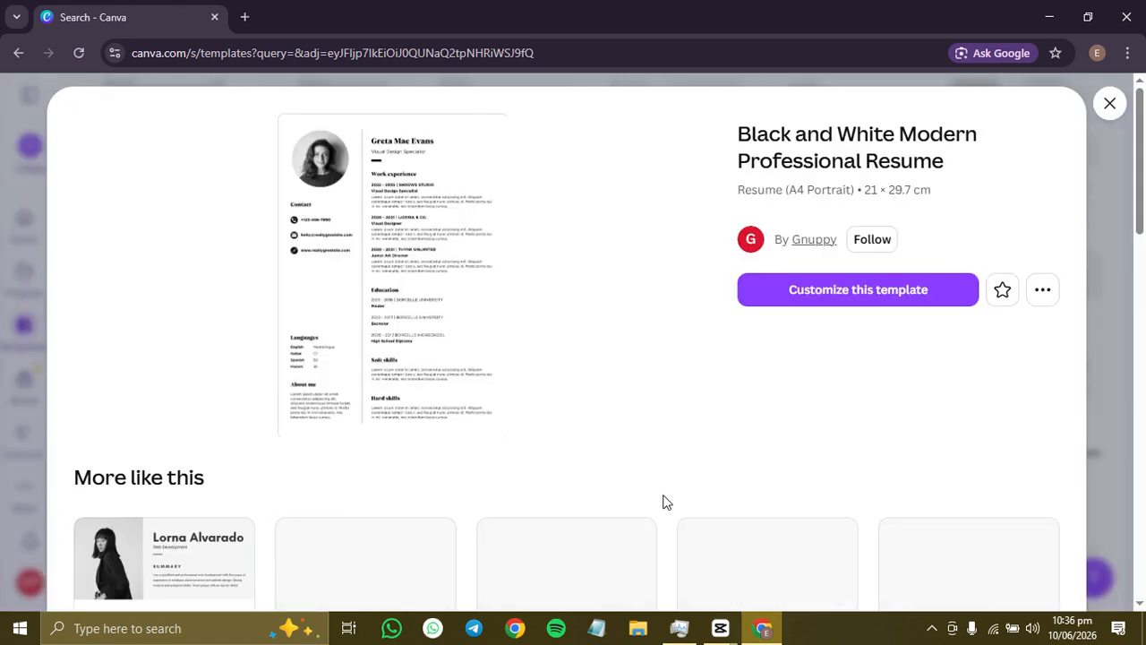
Examine the template preview and the similar resume designs under More like this.
{"action": "scroll", "coordinate": [659, 499], "scroll_direction": "down", "scroll_amount": 3}
{"action": "scroll", "coordinate": [660, 498], "scroll_direction": "up", "scroll_amount": 3}
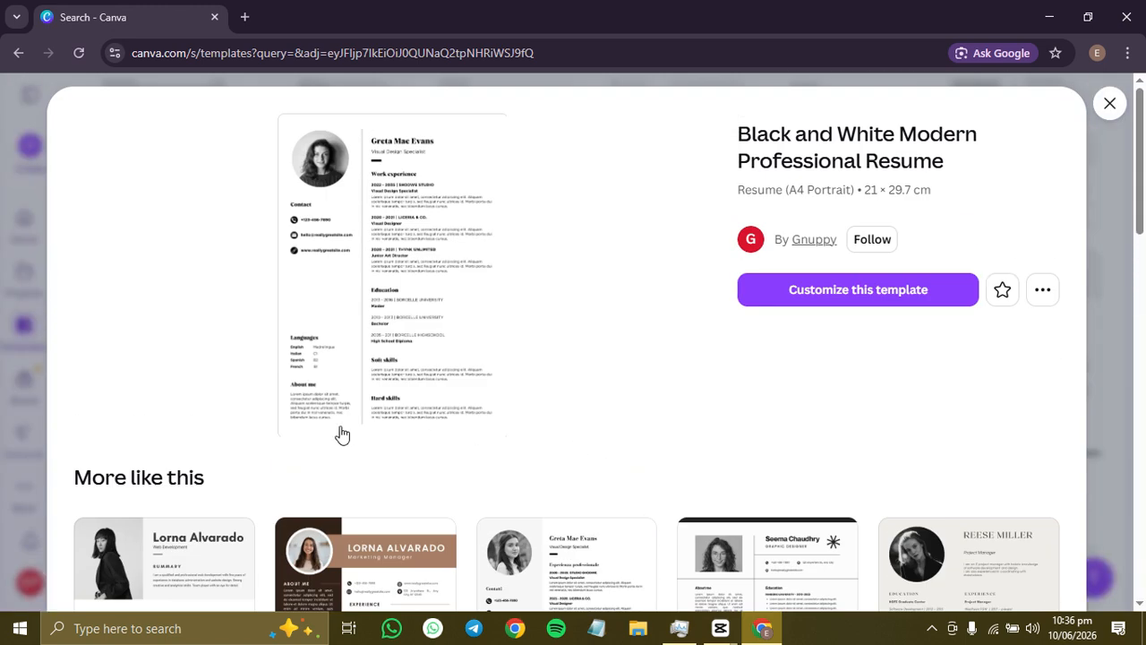
{"action": "scroll", "coordinate": [611, 498], "scroll_direction": "down", "scroll_amount": 2}
{"action": "scroll", "coordinate": [609, 498], "scroll_direction": "down", "scroll_amount": 2}
{"action": "scroll", "coordinate": [609, 498], "scroll_direction": "up", "scroll_amount": 5}
{"action": "scroll", "coordinate": [604, 323], "scroll_direction": "down", "scroll_amount": 1}
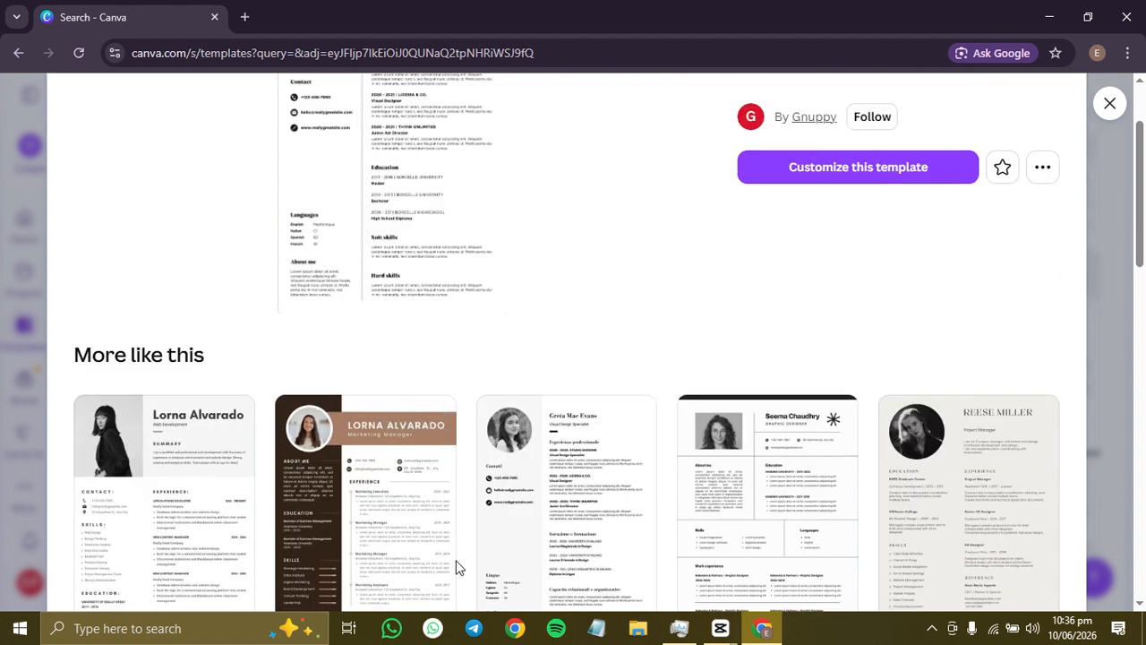
{"action": "scroll", "coordinate": [481, 413], "scroll_direction": "down", "scroll_amount": 6}
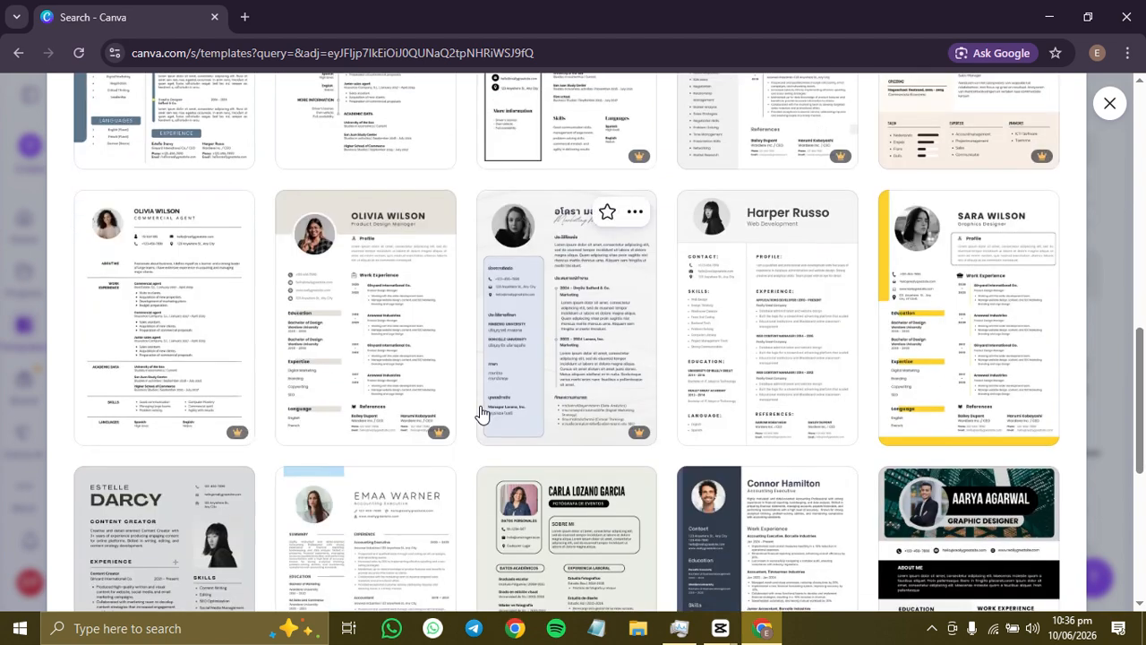
{"action": "scroll", "coordinate": [481, 414], "scroll_direction": "down", "scroll_amount": 4}
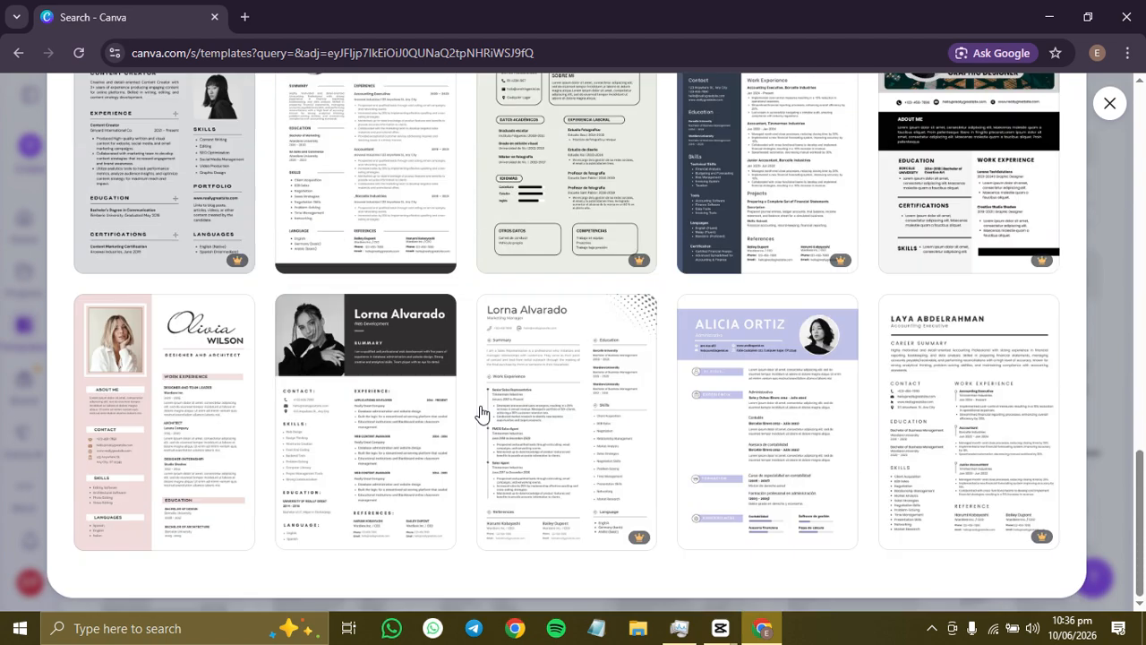
{"action": "scroll", "coordinate": [480, 413], "scroll_direction": "up", "scroll_amount": 10}
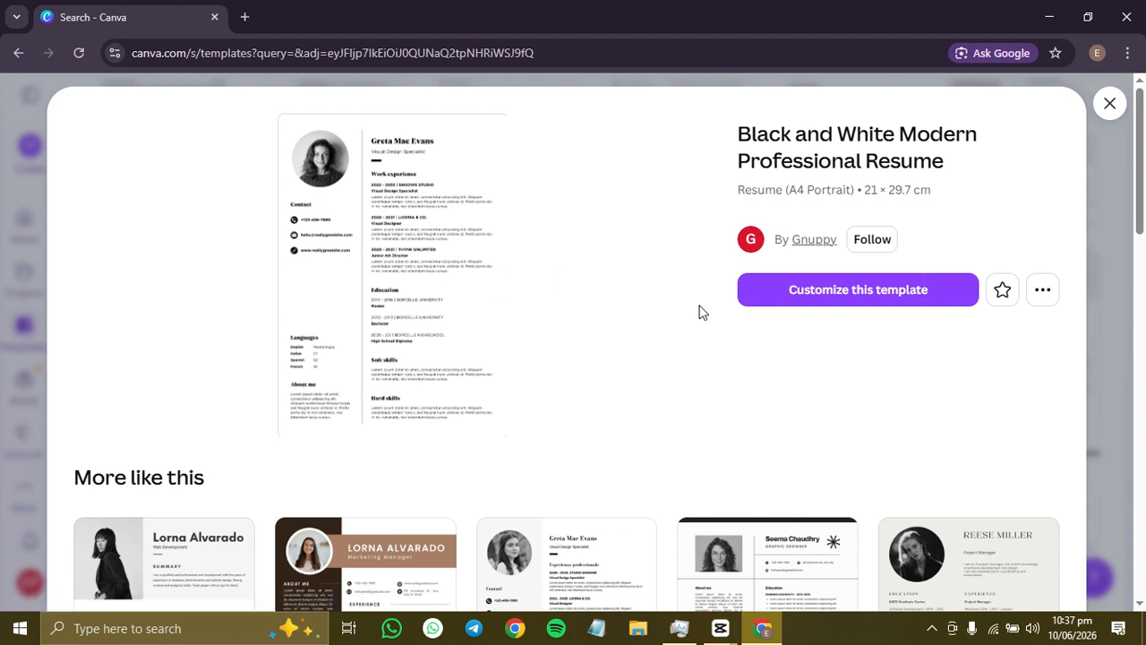
Open the Black and White Modern Professional Resume for customization and look over the whole page at 100% zoom.
{"action": "left_click", "coordinate": [811, 292]}
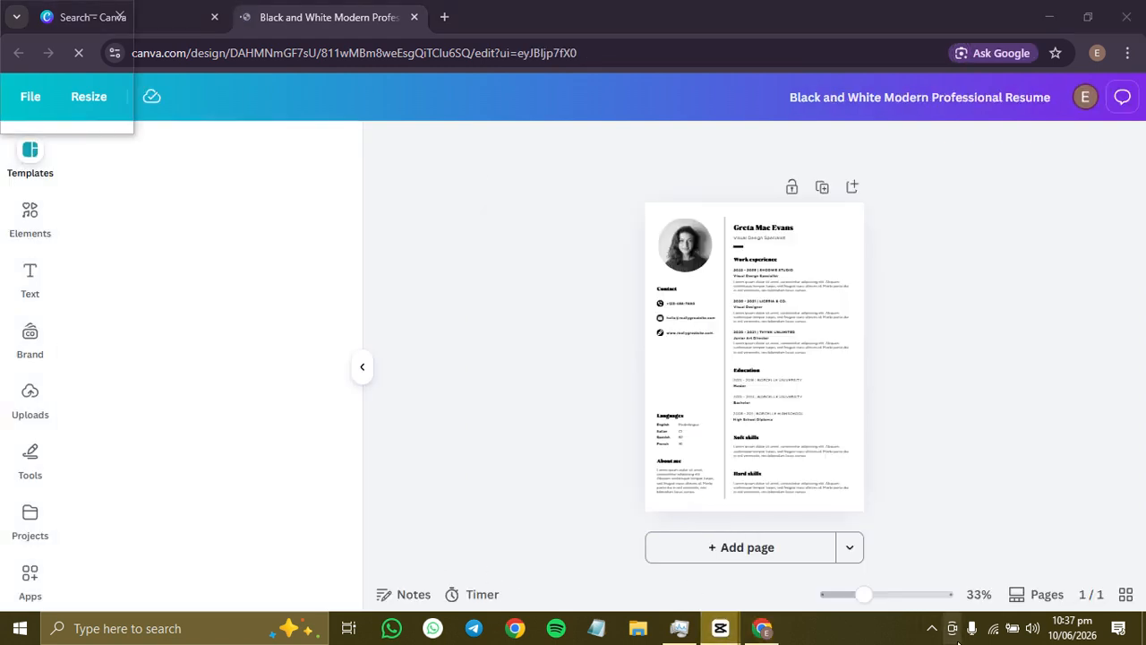
{"action": "left_click", "coordinate": [862, 596]}
{"action": "mouse_move", "coordinate": [861, 596]}
{"action": "left_mouse_down"}
{"action": "mouse_move", "coordinate": [895, 594]}
{"action": "mouse_move", "coordinate": [857, 605]}
{"action": "mouse_move", "coordinate": [824, 593]}
{"action": "mouse_move", "coordinate": [842, 594]}
{"action": "left_mouse_up"}
{"action": "scroll", "coordinate": [848, 407], "scroll_direction": "up", "scroll_amount": 3}
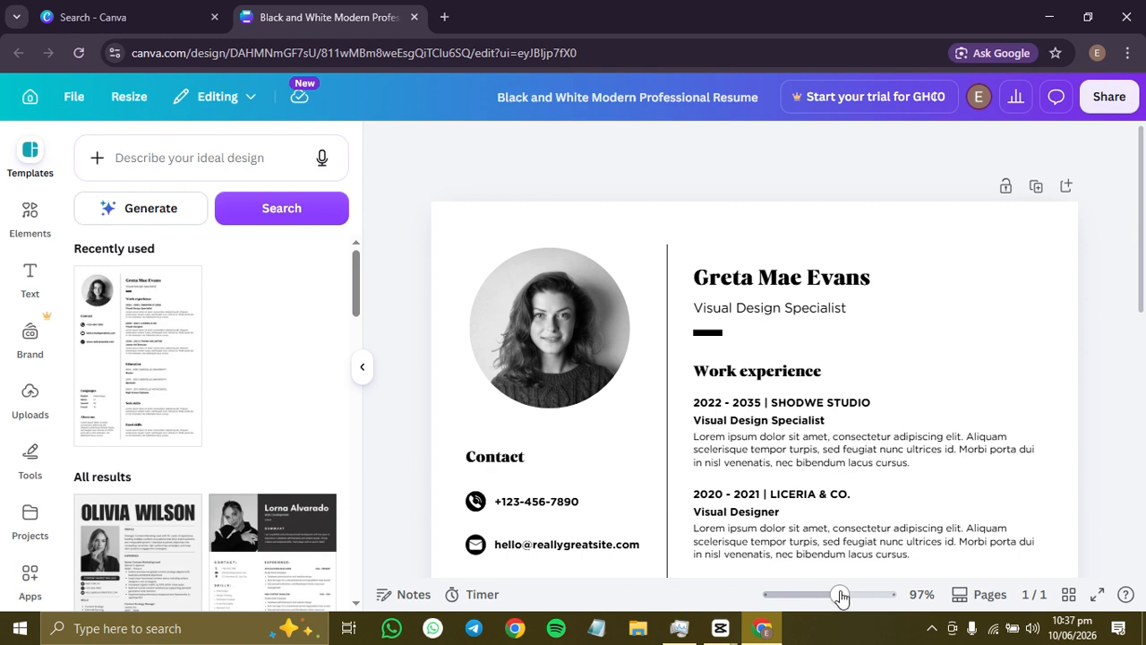
{"action": "left_click_drag", "start_coordinate": [838, 593], "coordinate": [838, 593]}
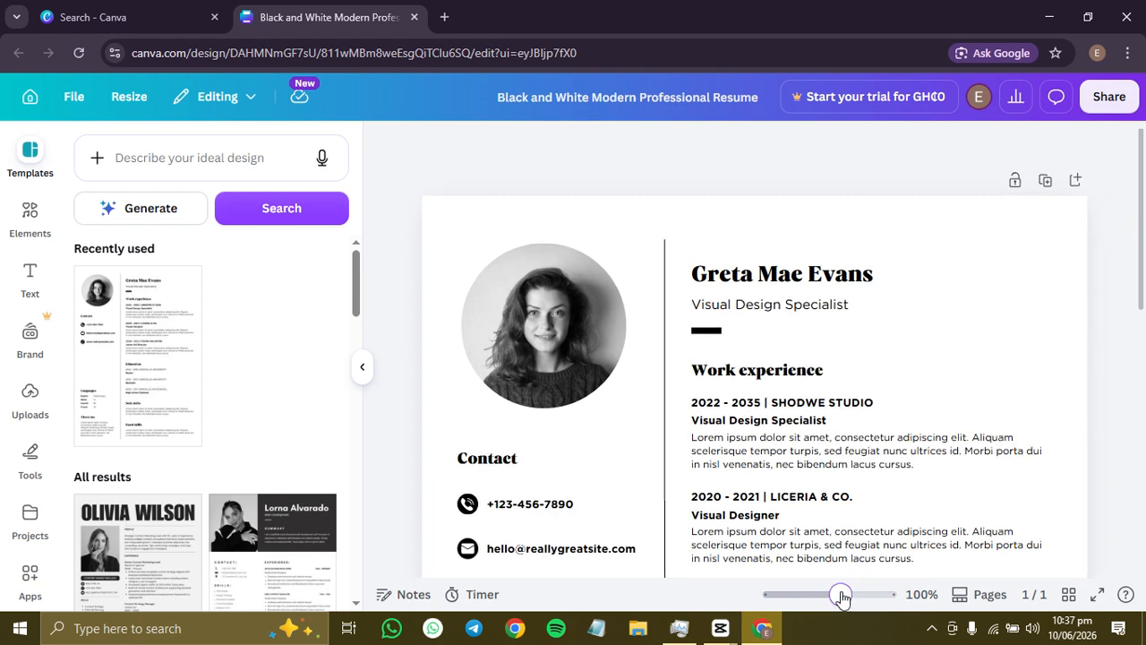
{"action": "scroll", "coordinate": [844, 474], "scroll_direction": "down", "scroll_amount": 7}
{"action": "scroll", "coordinate": [848, 478], "scroll_direction": "up", "scroll_amount": 10}
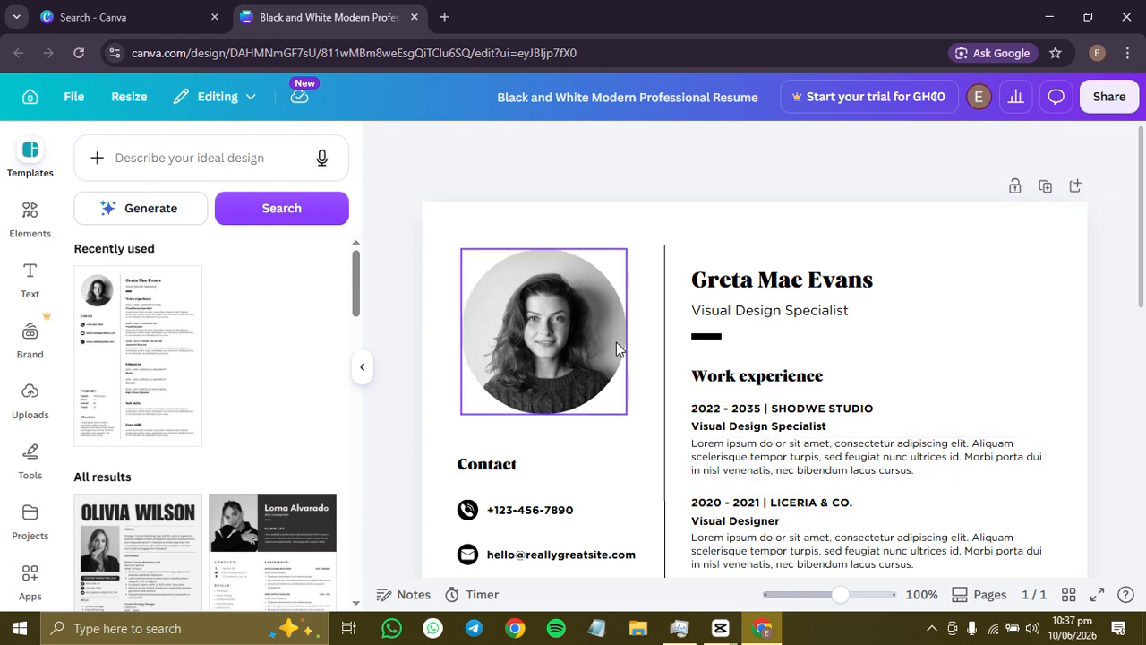
{"action": "scroll", "coordinate": [577, 529], "scroll_direction": "down", "scroll_amount": 10}
{"action": "scroll", "coordinate": [576, 529], "scroll_direction": "up", "scroll_amount": 10}
{"action": "left_click", "coordinate": [610, 275]}
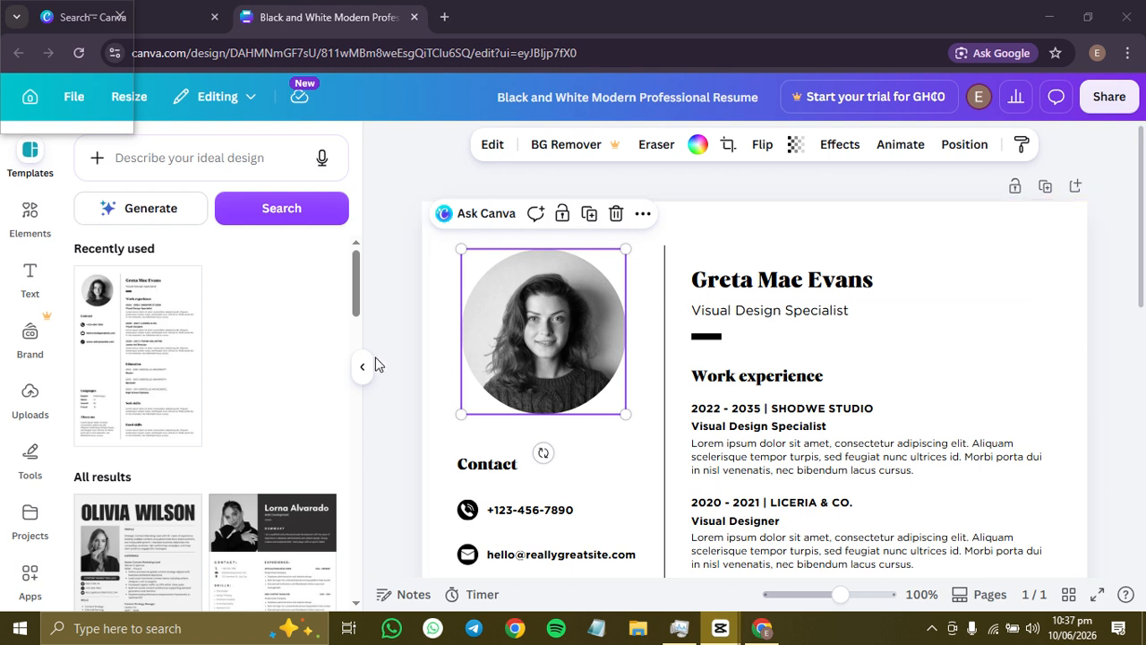
{"action": "left_click", "coordinate": [415, 287]}
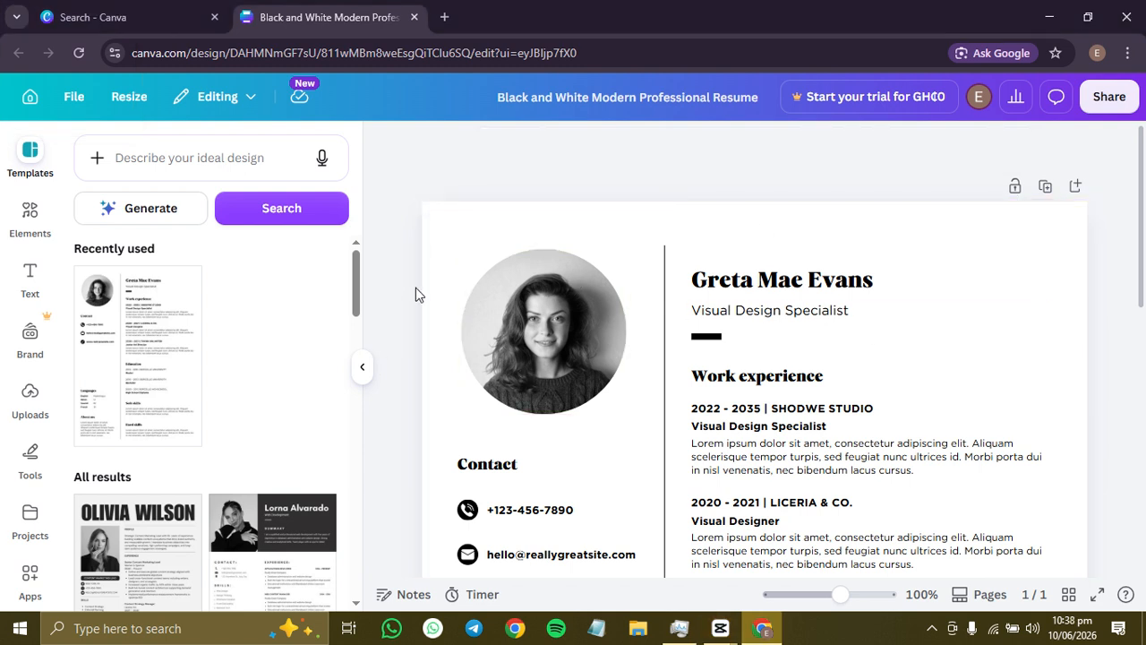
{"action": "left_click", "coordinate": [544, 359]}
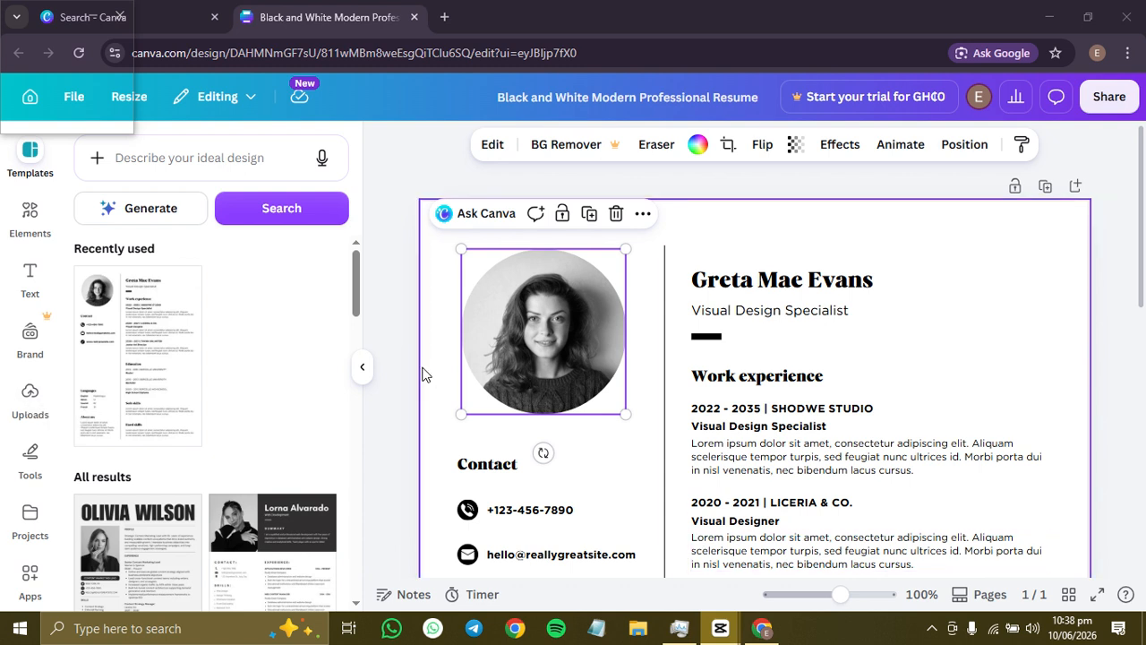
{"action": "left_click", "coordinate": [362, 369]}
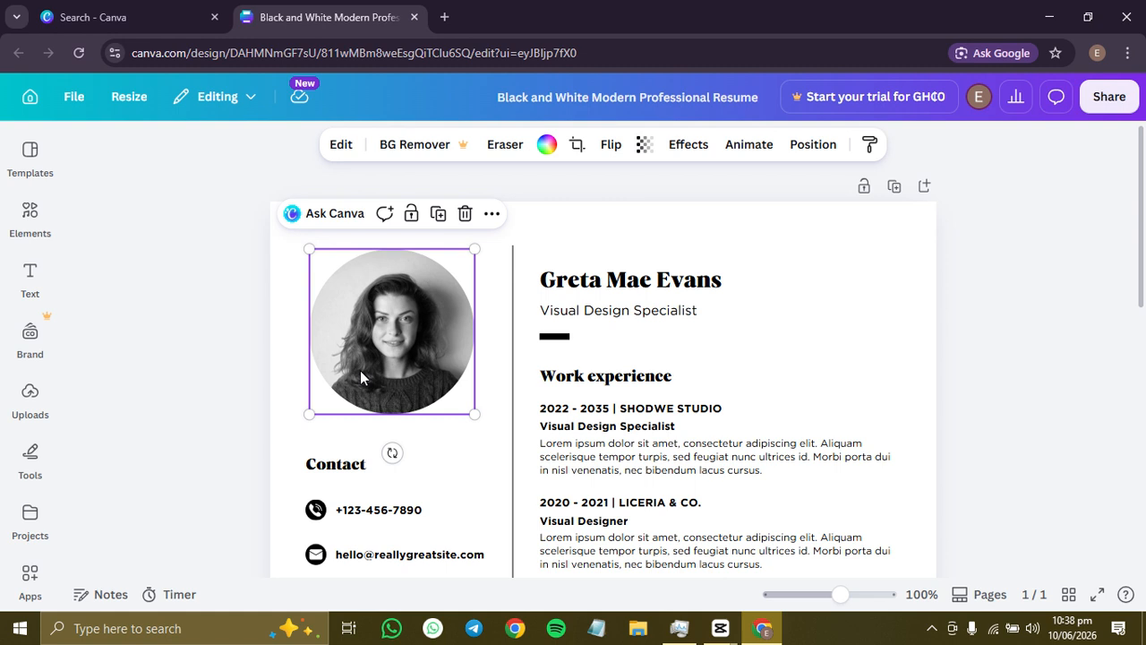
{"action": "left_click", "coordinate": [27, 329]}
{"action": "left_click", "coordinate": [30, 399]}
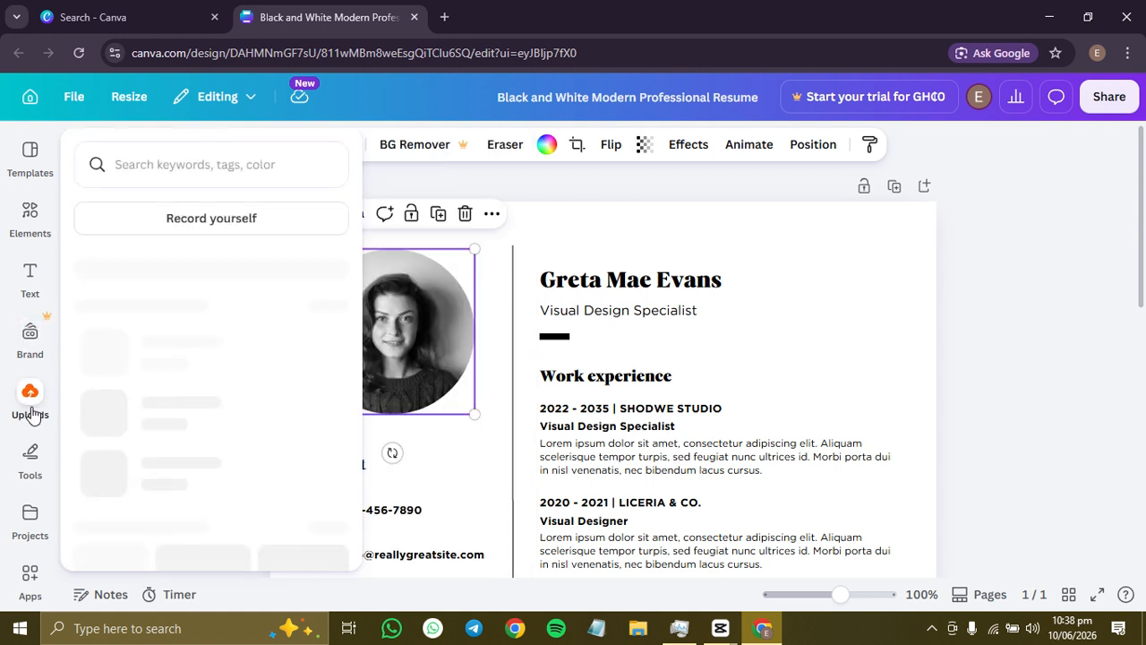
{"action": "left_click", "coordinate": [628, 353]}
{"action": "left_click", "coordinate": [1056, 325]}
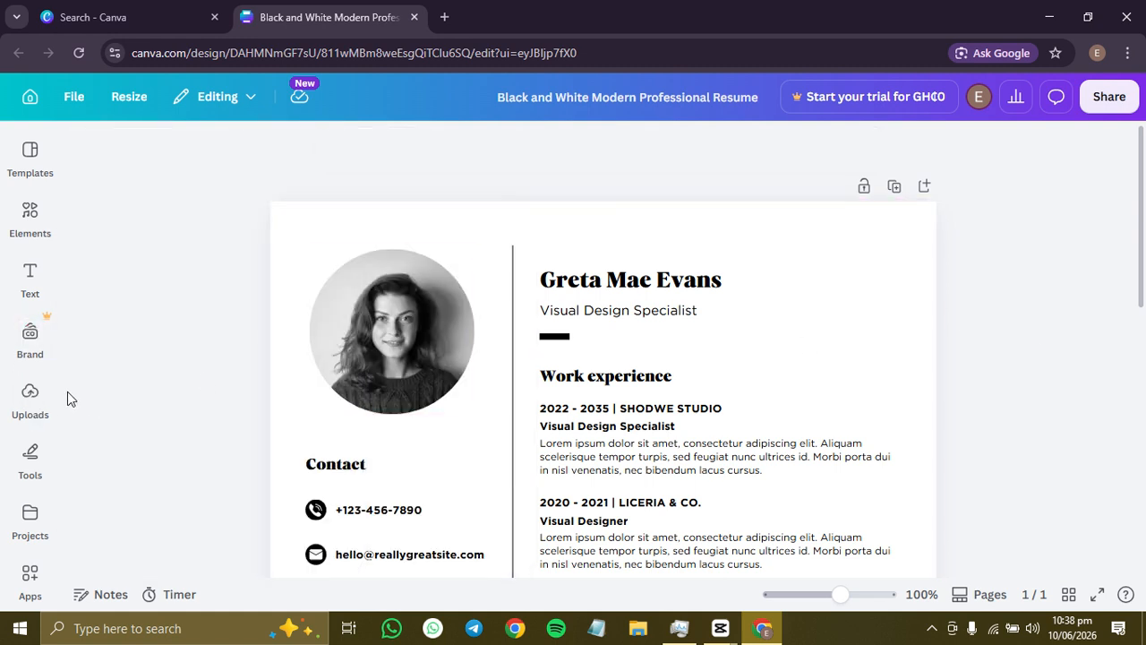
Upload the portrait picture from the computer and place it in the round profile photo frame, replacing the sample photo.
{"action": "left_click", "coordinate": [366, 391]}
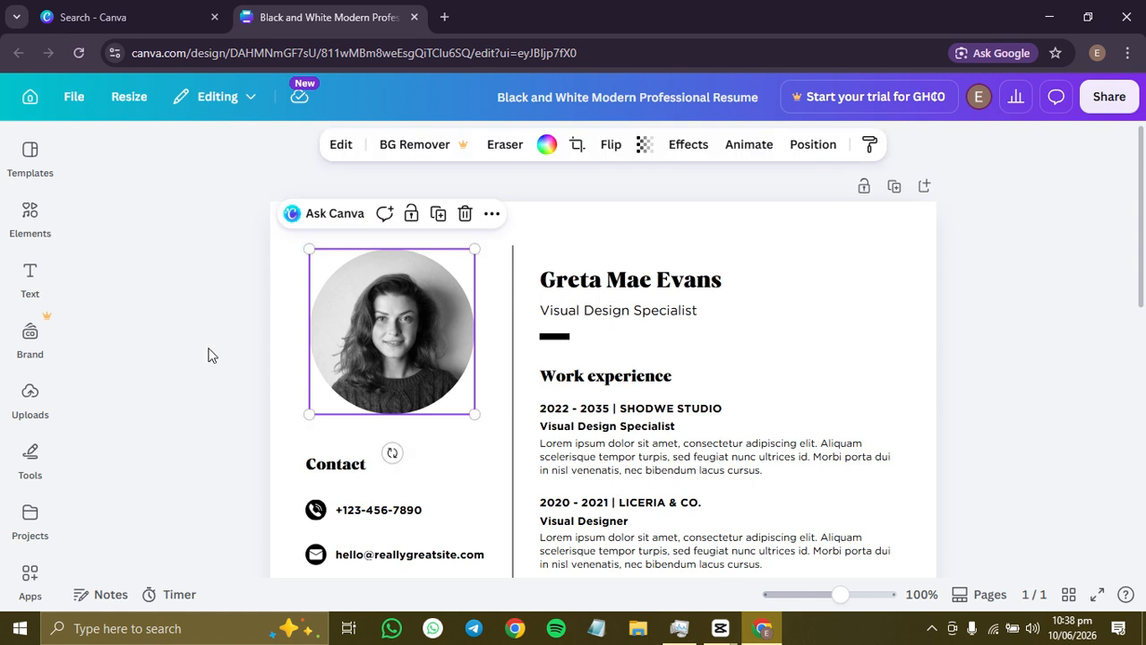
{"action": "left_click", "coordinate": [32, 403]}
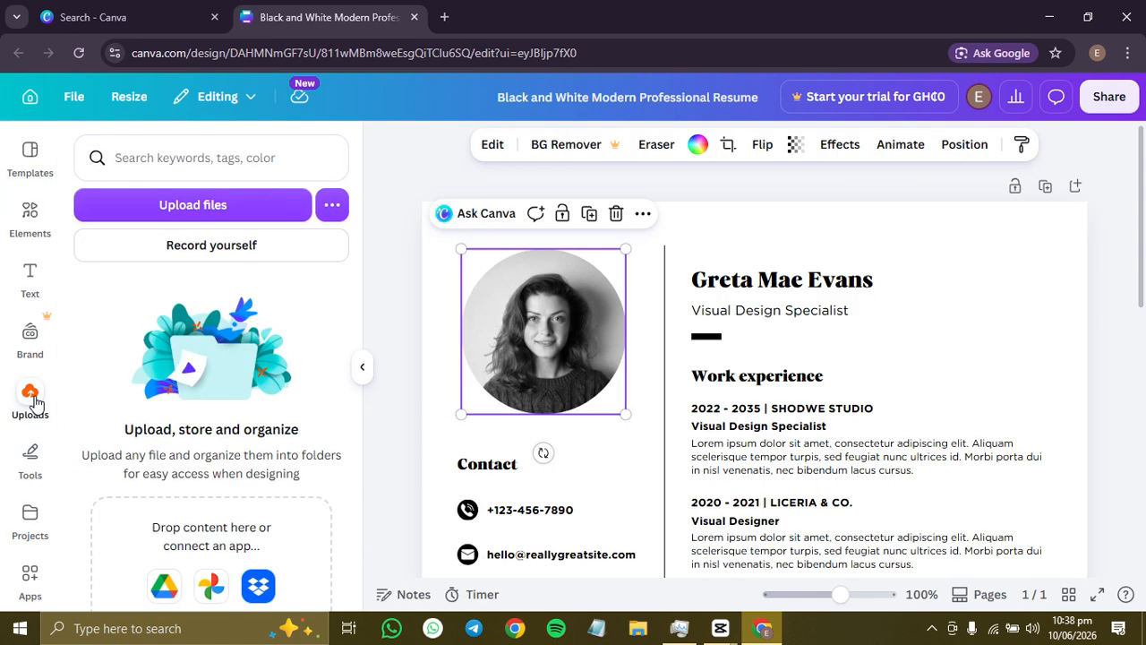
{"action": "left_click", "coordinate": [230, 223]}
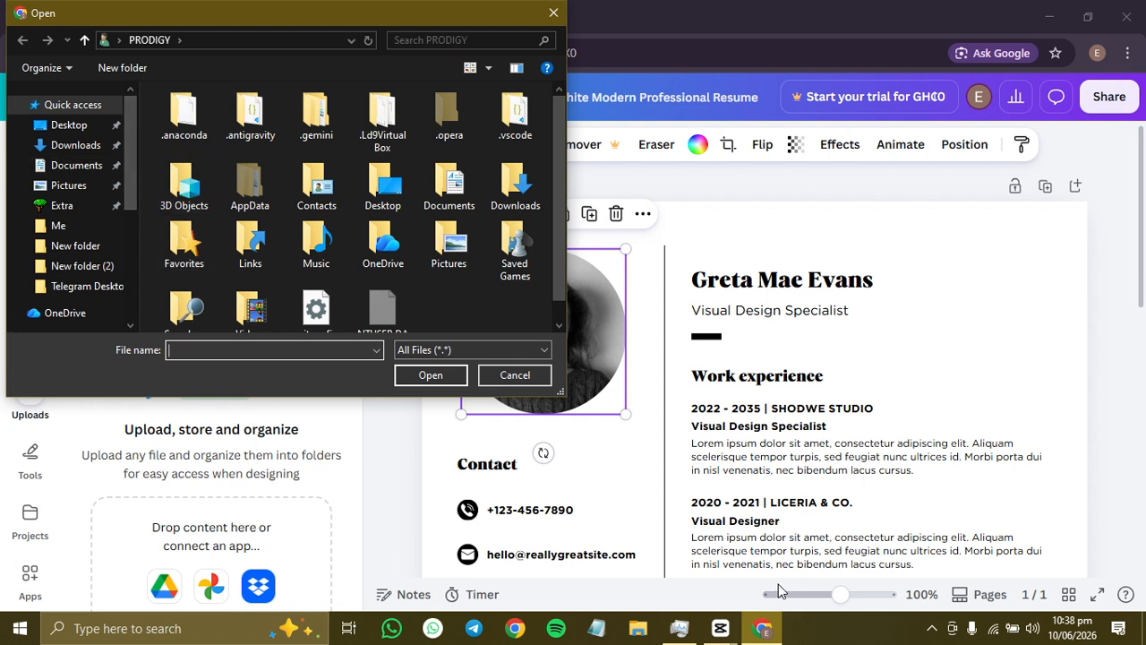
{"action": "key", "text": "Escape"}
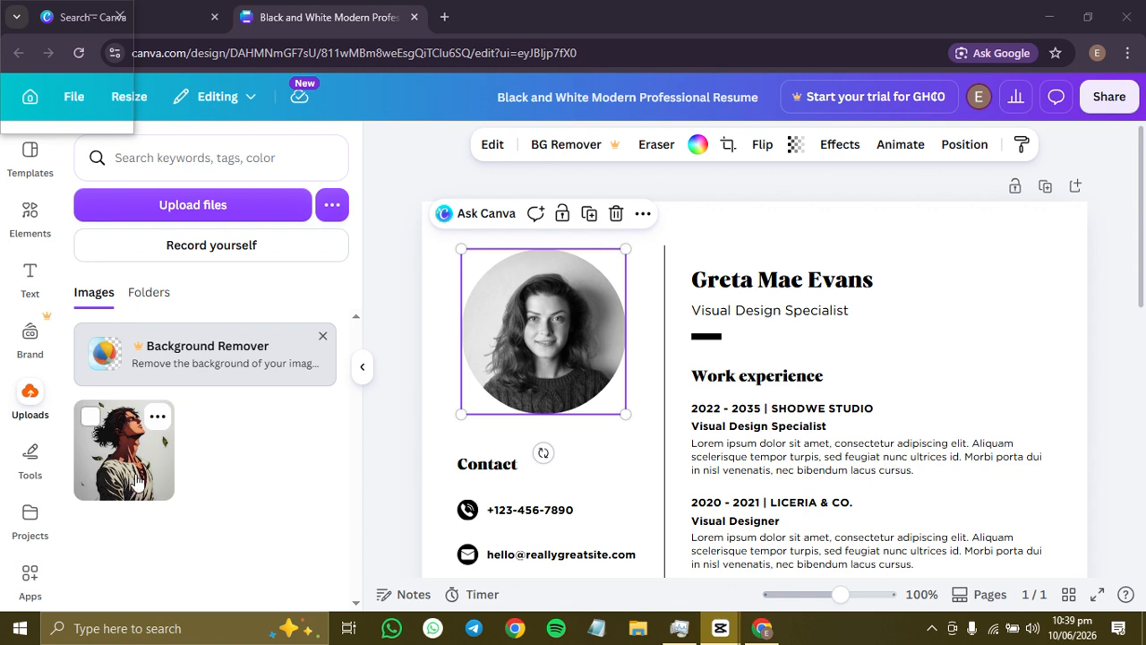
{"action": "left_click_drag", "start_coordinate": [152, 457], "coordinate": [487, 321]}
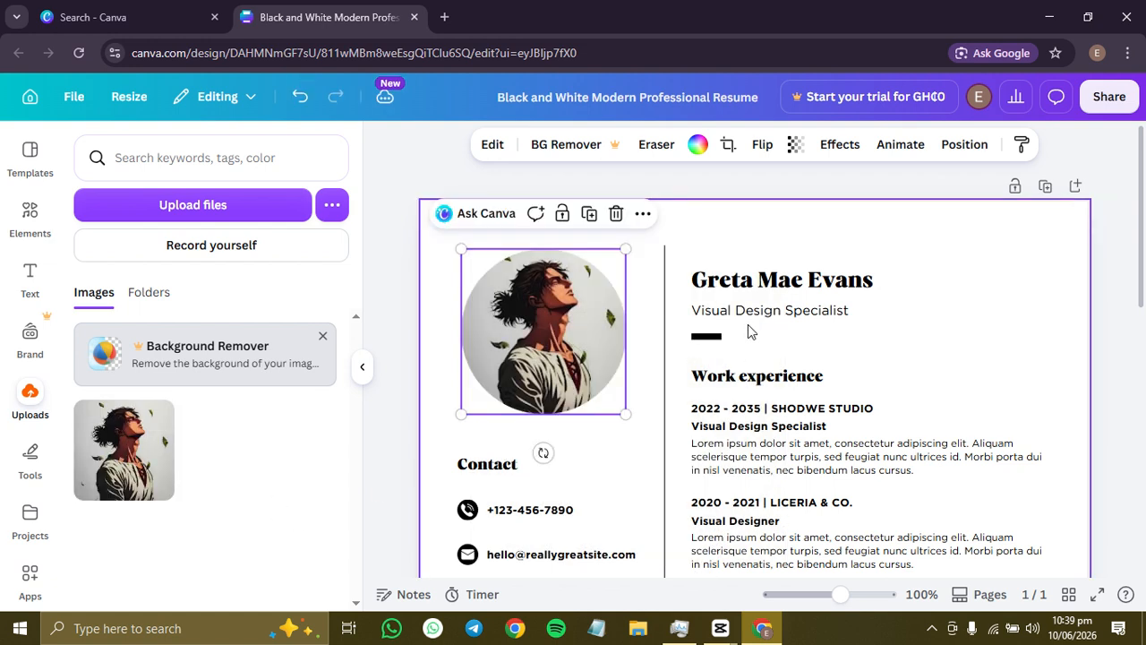
Collapse the uploads area, look over the resume page with the new picture and deselect the photo.
{"action": "scroll", "coordinate": [1092, 371], "scroll_direction": "down", "scroll_amount": 3}
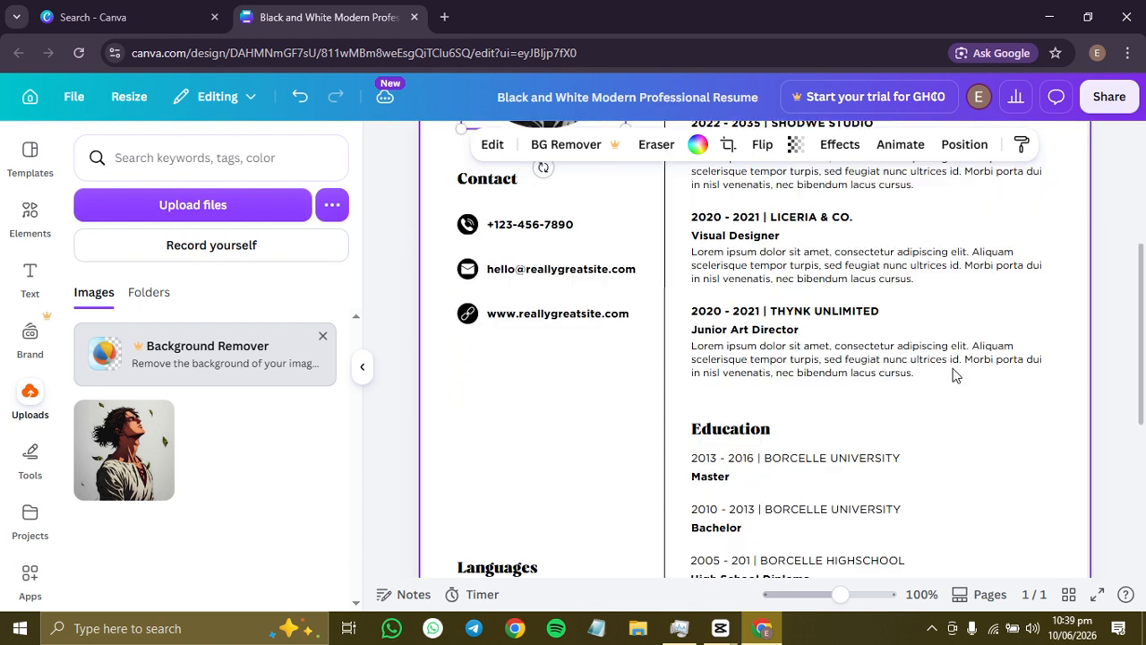
{"action": "left_click", "coordinate": [361, 369]}
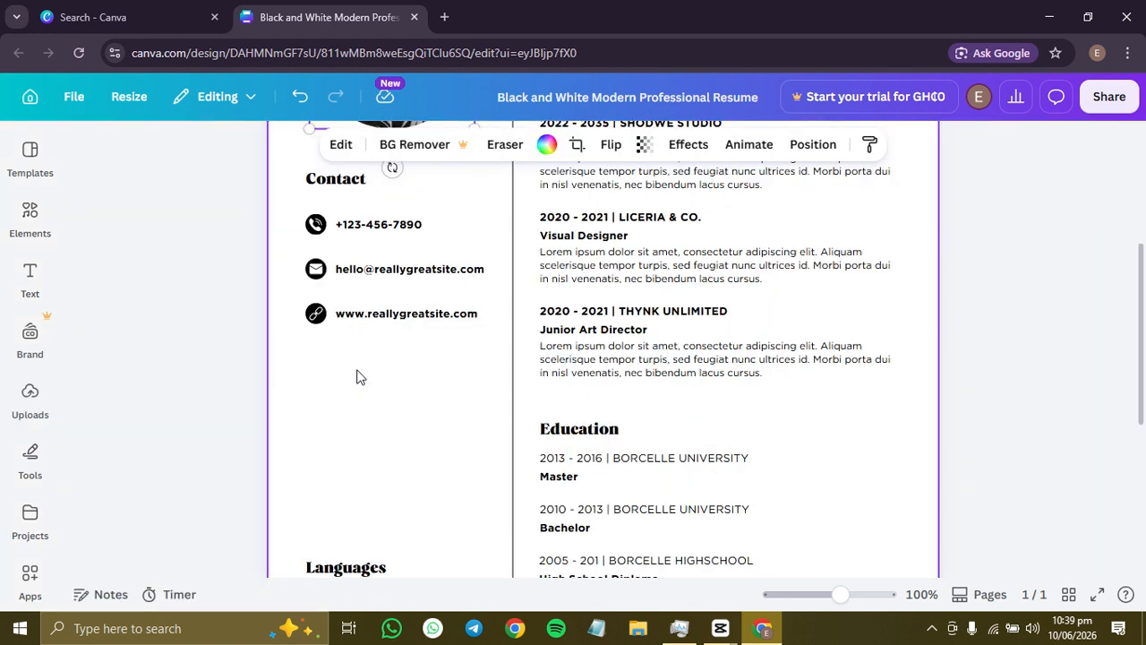
{"action": "scroll", "coordinate": [703, 435], "scroll_direction": "up", "scroll_amount": 3}
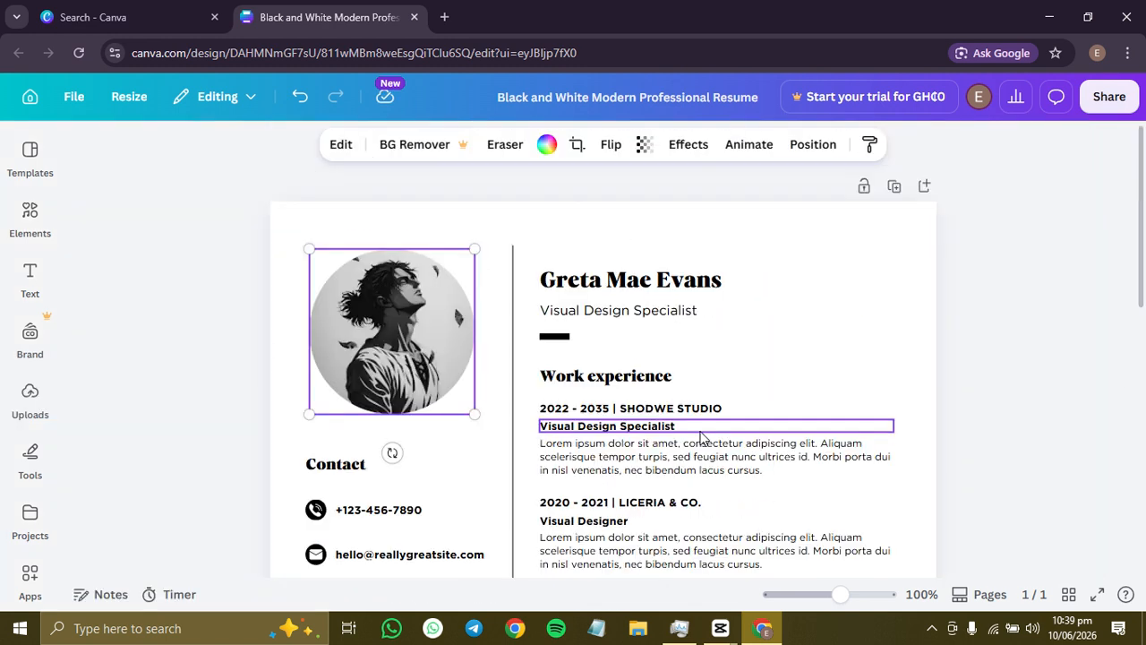
{"action": "left_click", "coordinate": [902, 353]}
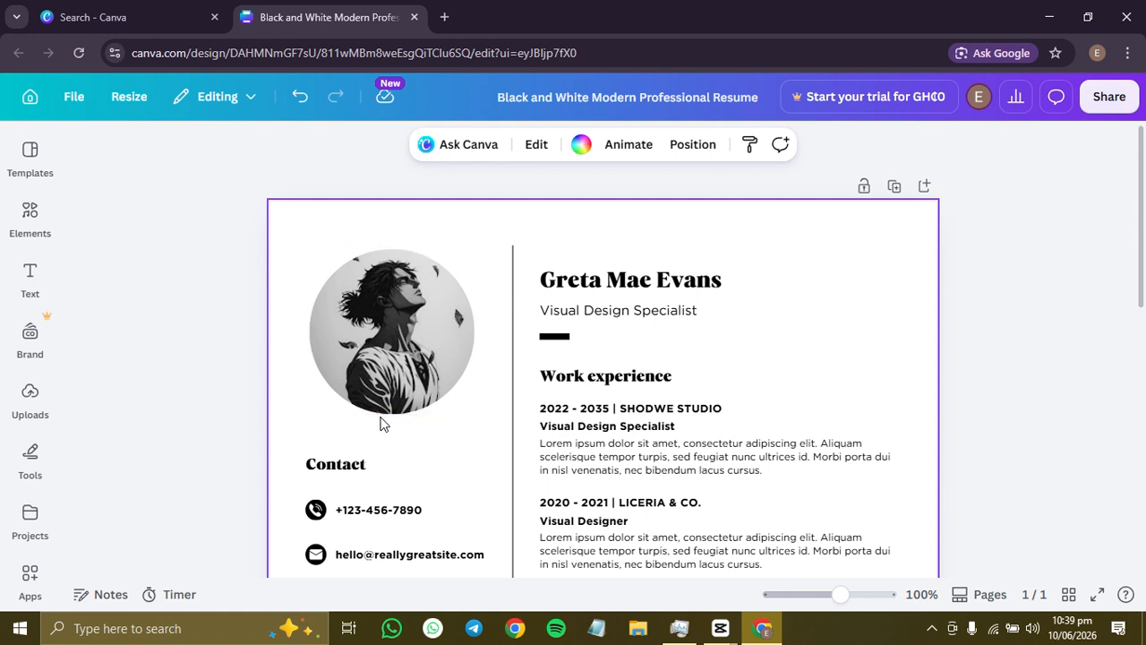
Replace the sample name in the resume's main heading with the resume owner's name.
{"action": "left_click", "coordinate": [630, 265]}
{"action": "double_click", "coordinate": [709, 283]}
{"action": "left_click", "coordinate": [716, 281]}
{"action": "left_click_drag", "start_coordinate": [738, 278], "coordinate": [555, 278]}
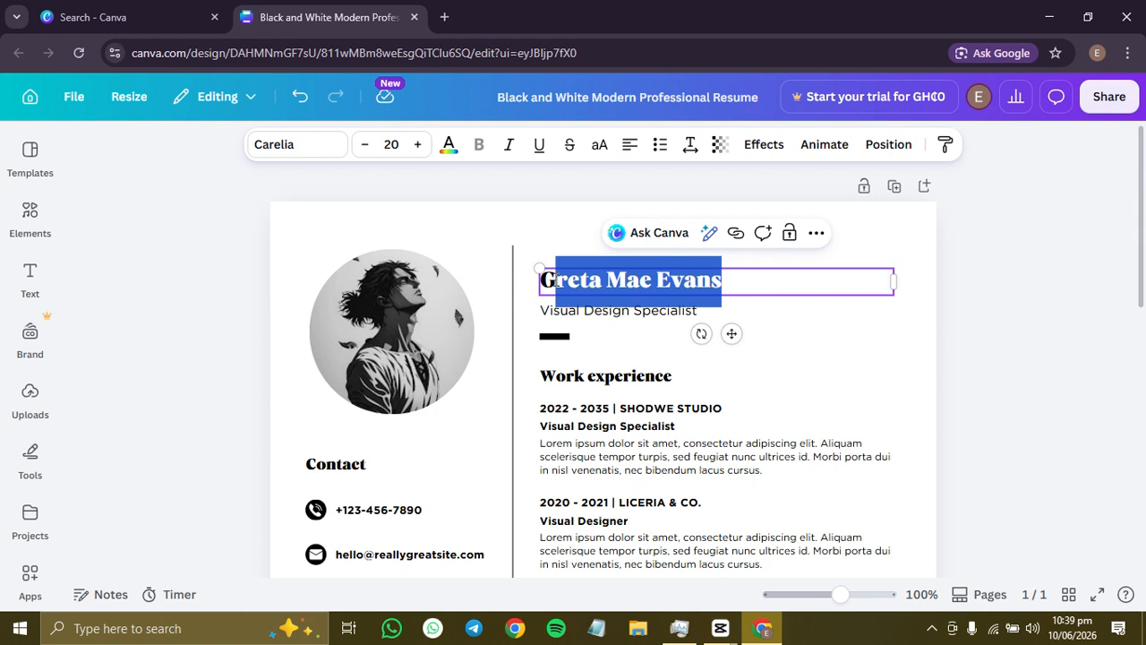
{"action": "key", "text": "BackSpace"}
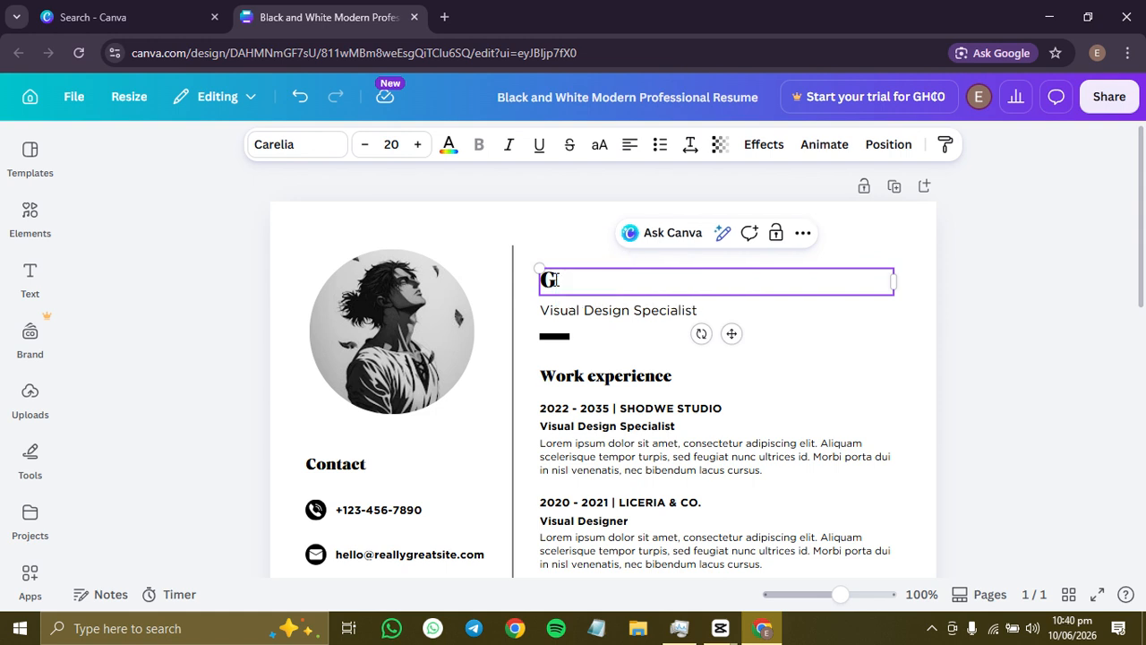
{"action": "type", "text": "Prodigy"}
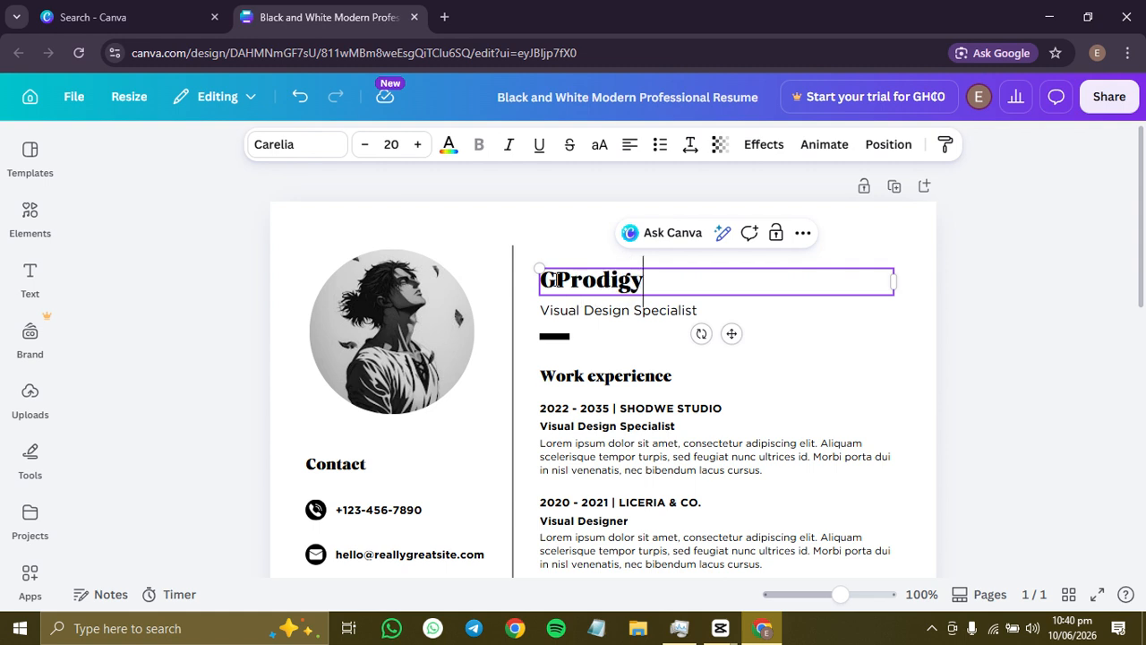
{"action": "left_click", "coordinate": [557, 280]}
{"action": "key", "text": "BackSpace"}
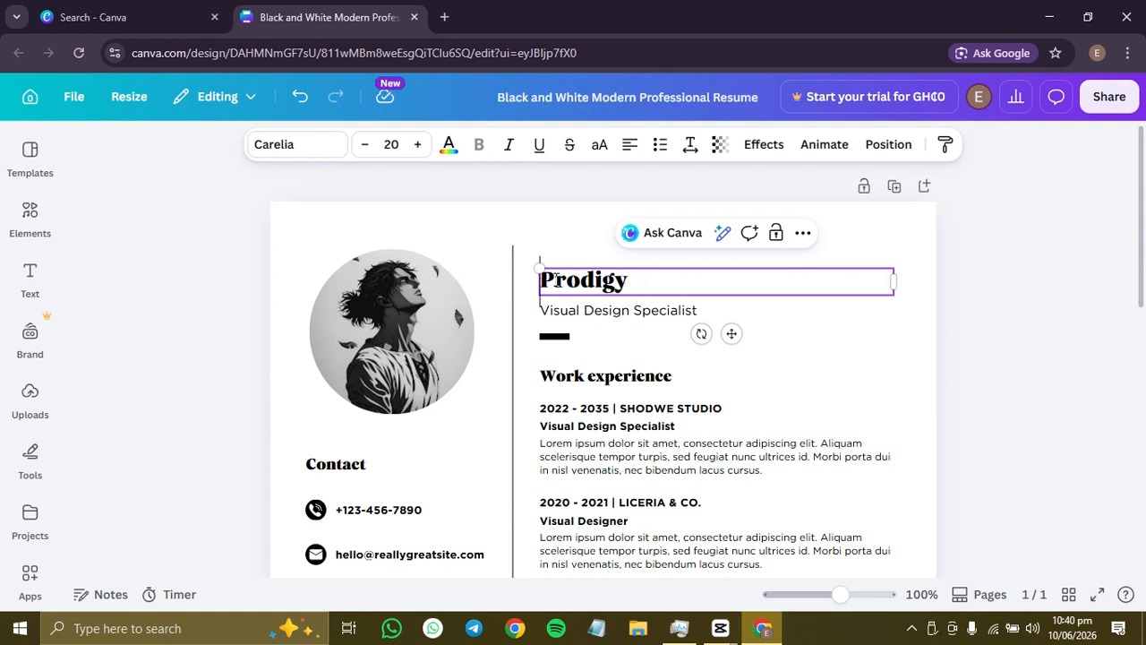
Replace the sample job title under the resume's main heading with Youtuber.
{"action": "left_click", "coordinate": [644, 313]}
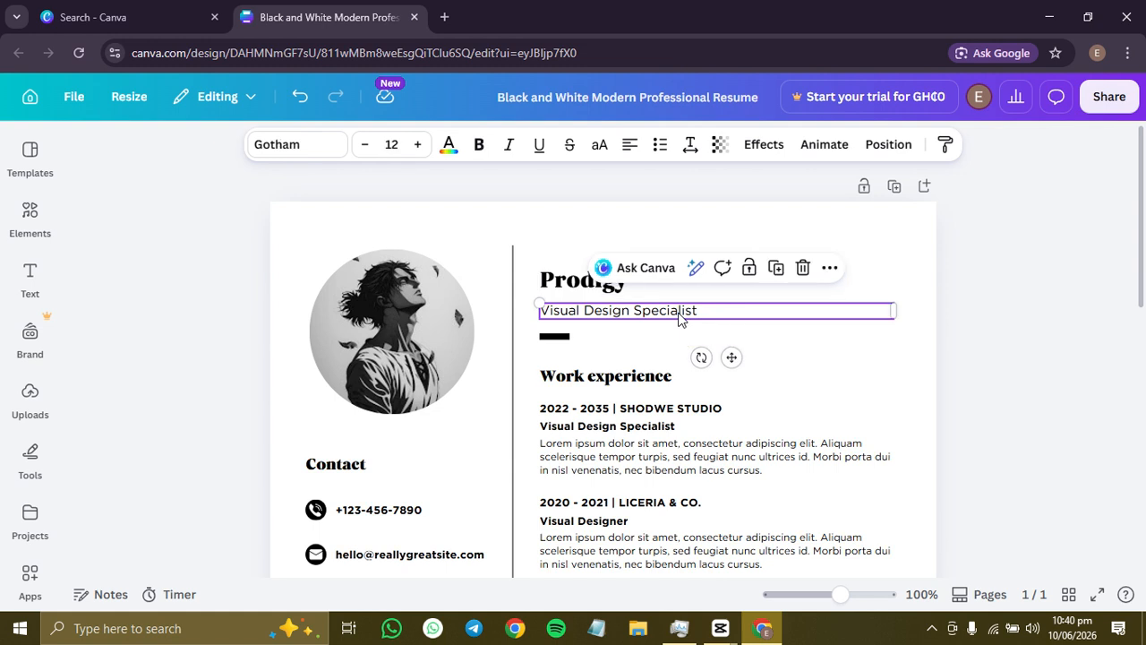
{"action": "double_click", "coordinate": [701, 313]}
{"action": "left_click", "coordinate": [701, 311]}
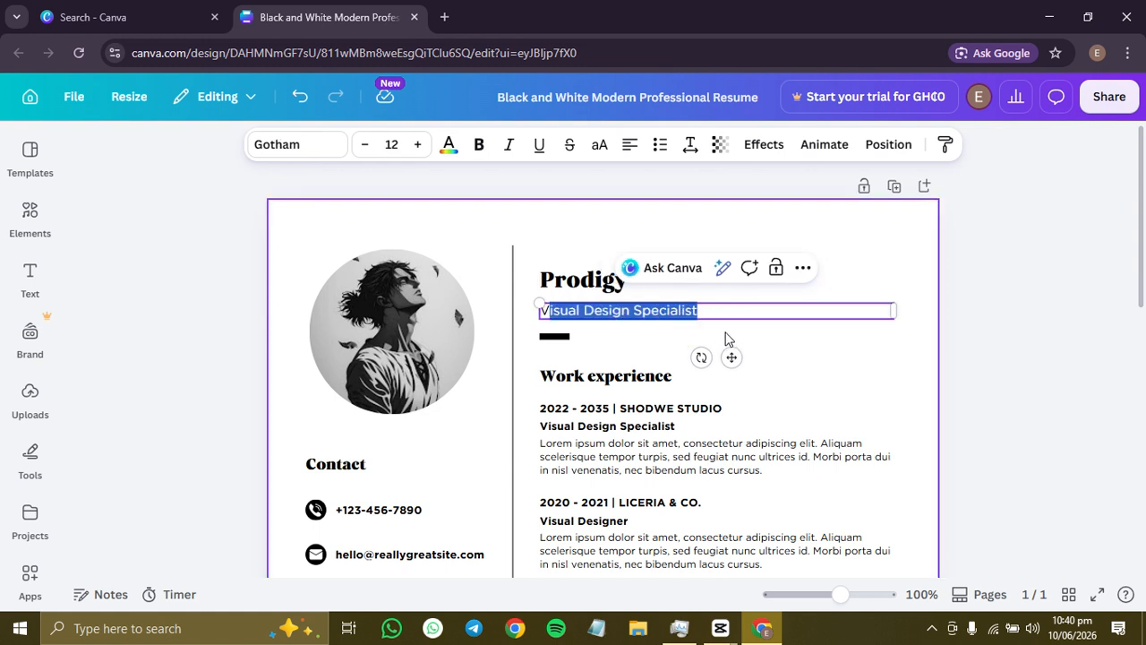
{"action": "left_click_drag", "start_coordinate": [547, 310], "coordinate": [726, 336]}
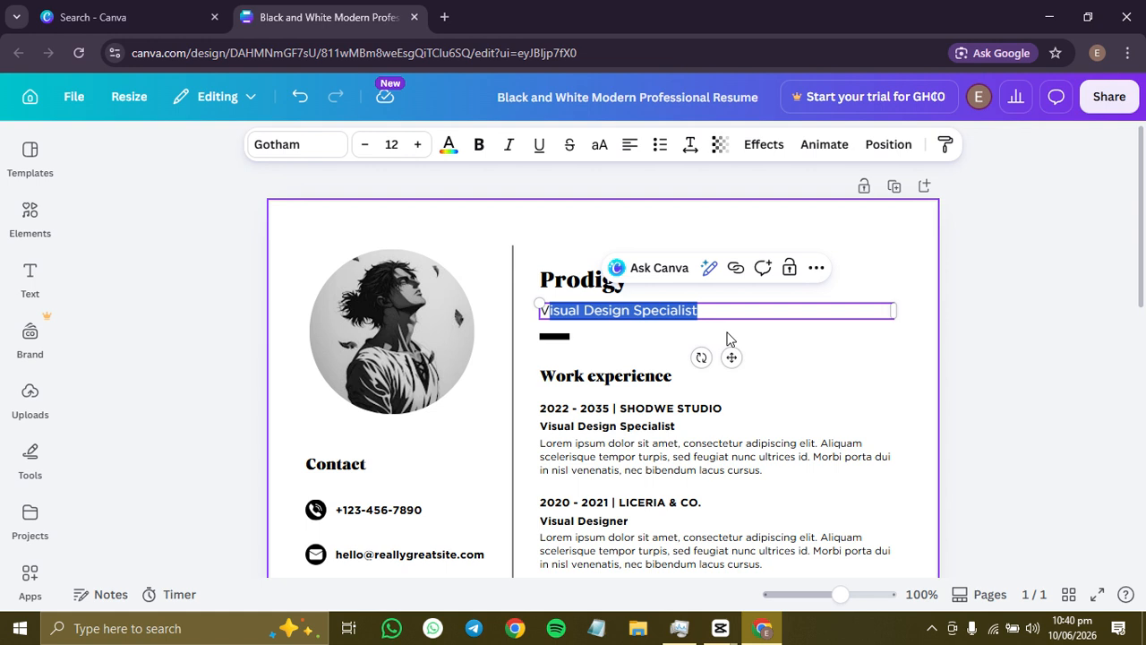
{"action": "type", "text": "Youtuber"}
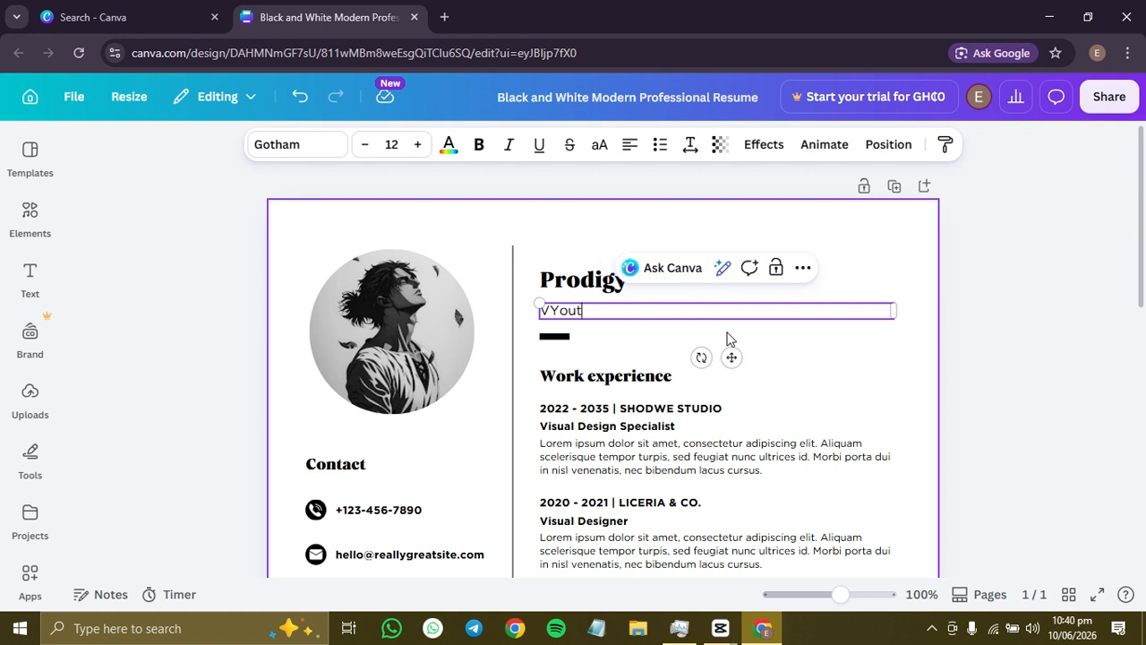
{"action": "key", "text": "Home"}
{"action": "key", "text": "Delete"}
{"action": "scroll", "coordinate": [727, 338], "scroll_direction": "down", "scroll_amount": 2}
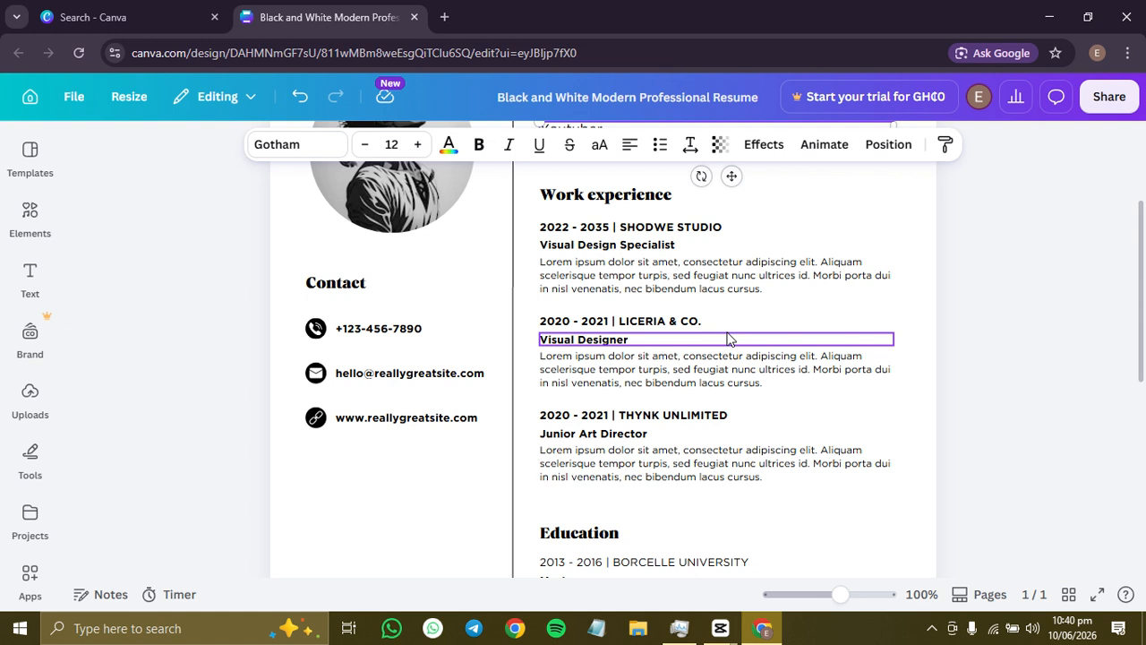
{"action": "scroll", "coordinate": [727, 338], "scroll_direction": "up", "scroll_amount": 2}
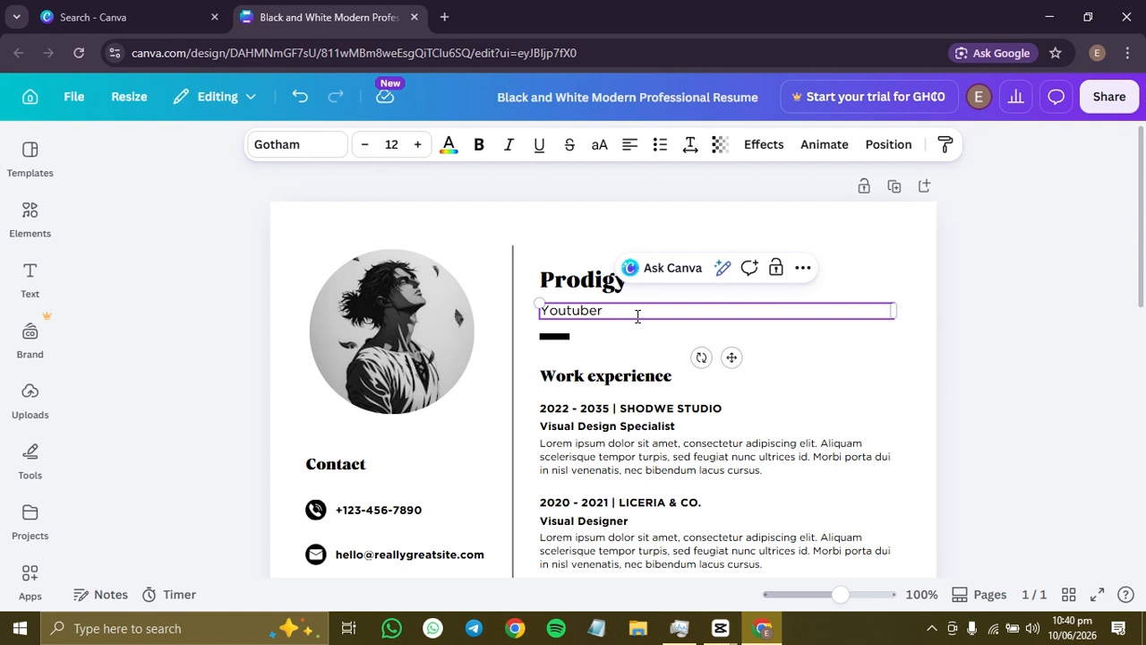
Examine the first work experience entry's date range, company name and job title by highlighting each part.
{"action": "scroll", "coordinate": [591, 401], "scroll_direction": "down", "scroll_amount": 1}
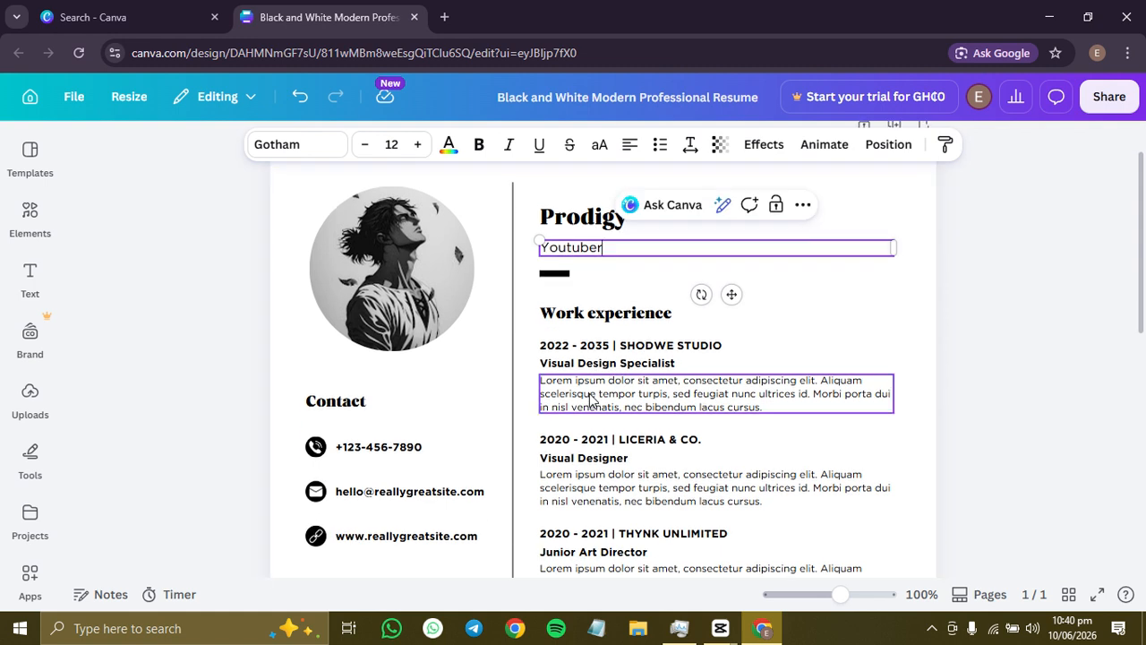
{"action": "left_click", "coordinate": [546, 349]}
{"action": "scroll", "coordinate": [548, 394], "scroll_direction": "down", "scroll_amount": 5}
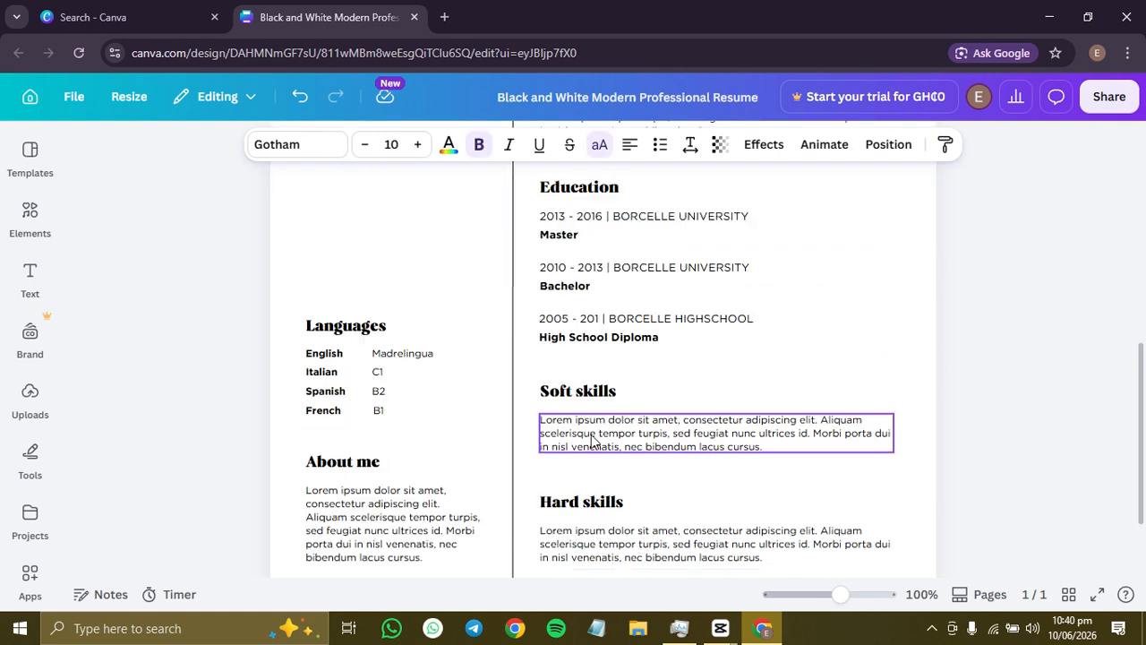
{"action": "scroll", "coordinate": [591, 358], "scroll_direction": "up", "scroll_amount": 4}
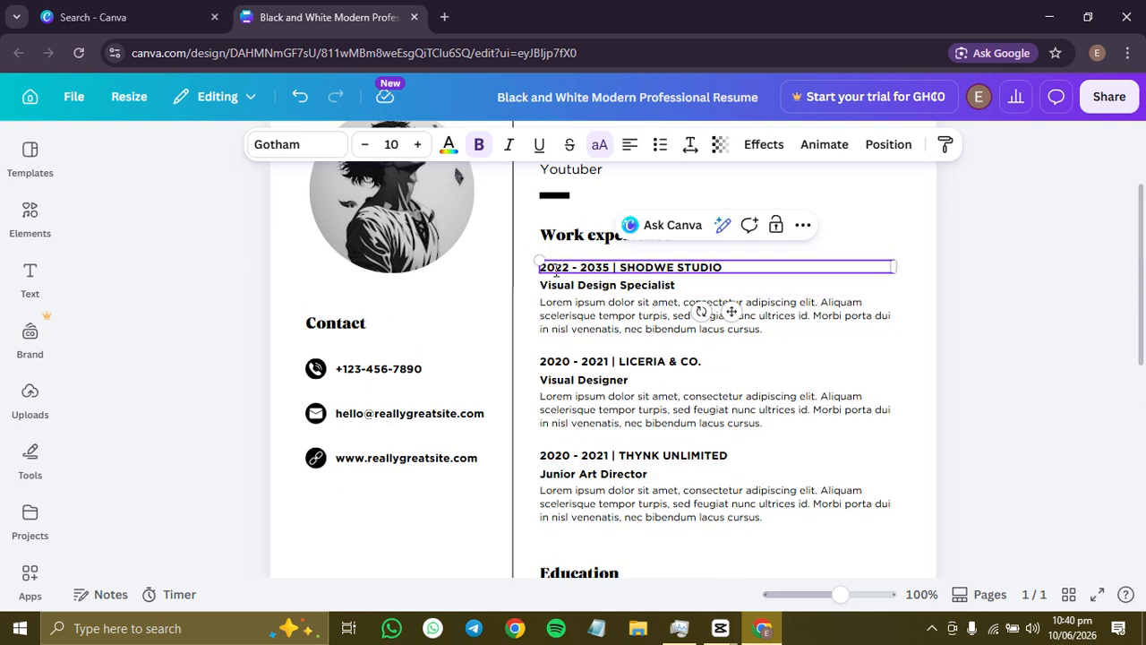
{"action": "left_click_drag", "start_coordinate": [555, 268], "coordinate": [567, 269]}
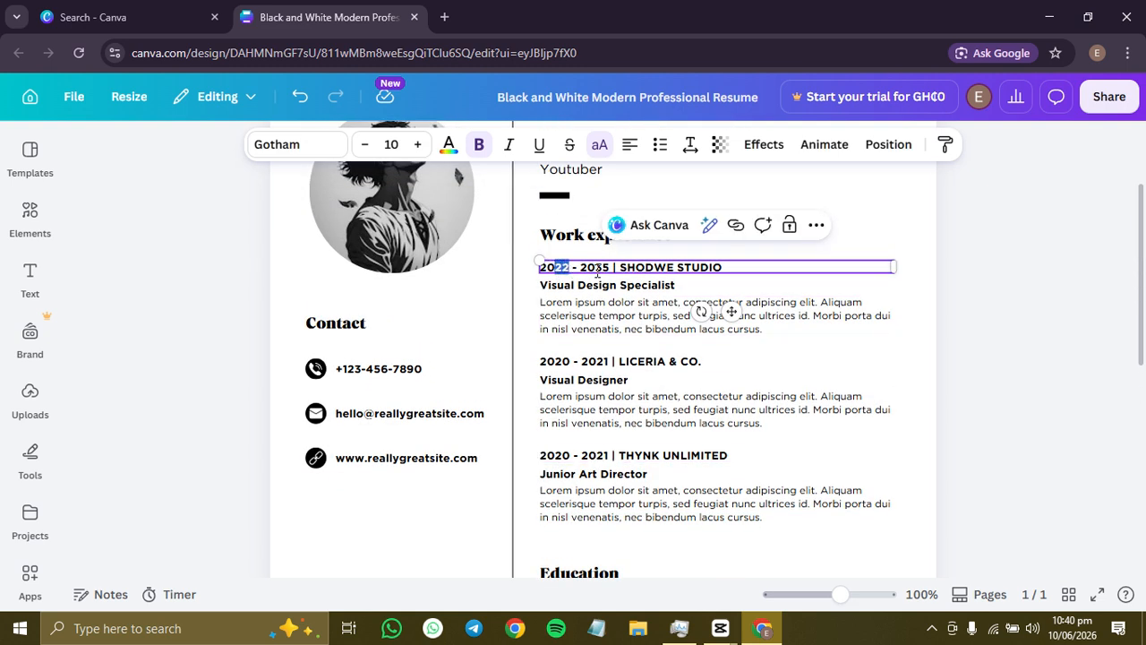
{"action": "left_click_drag", "start_coordinate": [618, 272], "coordinate": [719, 274]}
{"action": "mouse_move", "coordinate": [553, 268]}
{"action": "left_mouse_down"}
{"action": "mouse_move", "coordinate": [605, 270]}
{"action": "mouse_move", "coordinate": [535, 258]}
{"action": "left_mouse_up"}
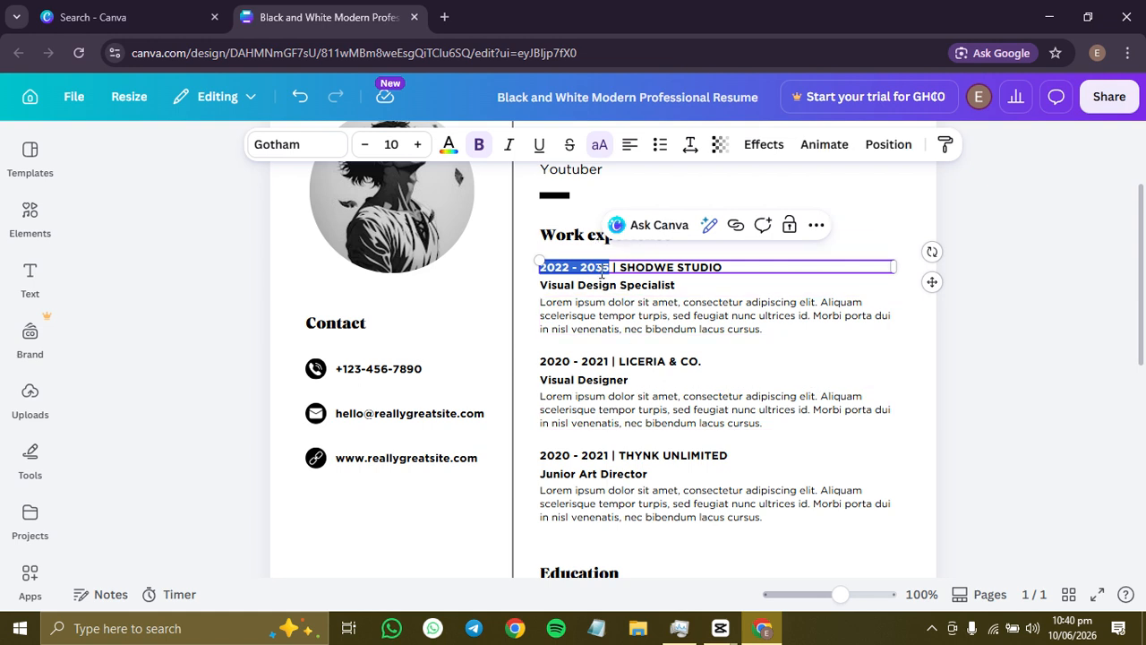
{"action": "key", "text": "Escape"}
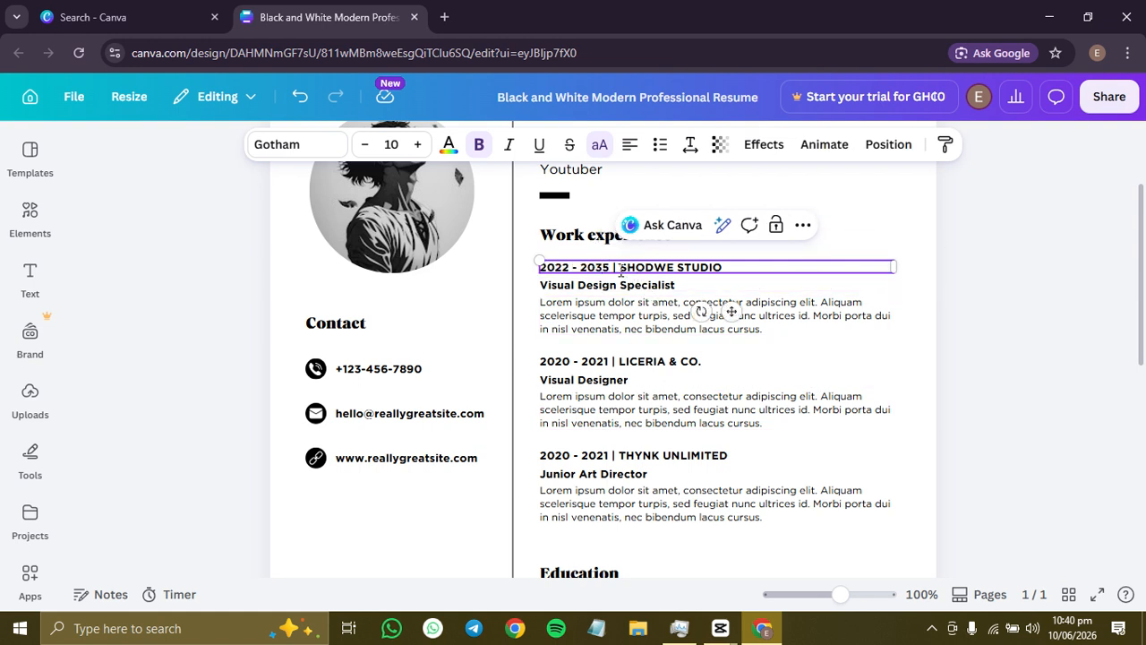
{"action": "left_click_drag", "start_coordinate": [620, 269], "coordinate": [723, 266]}
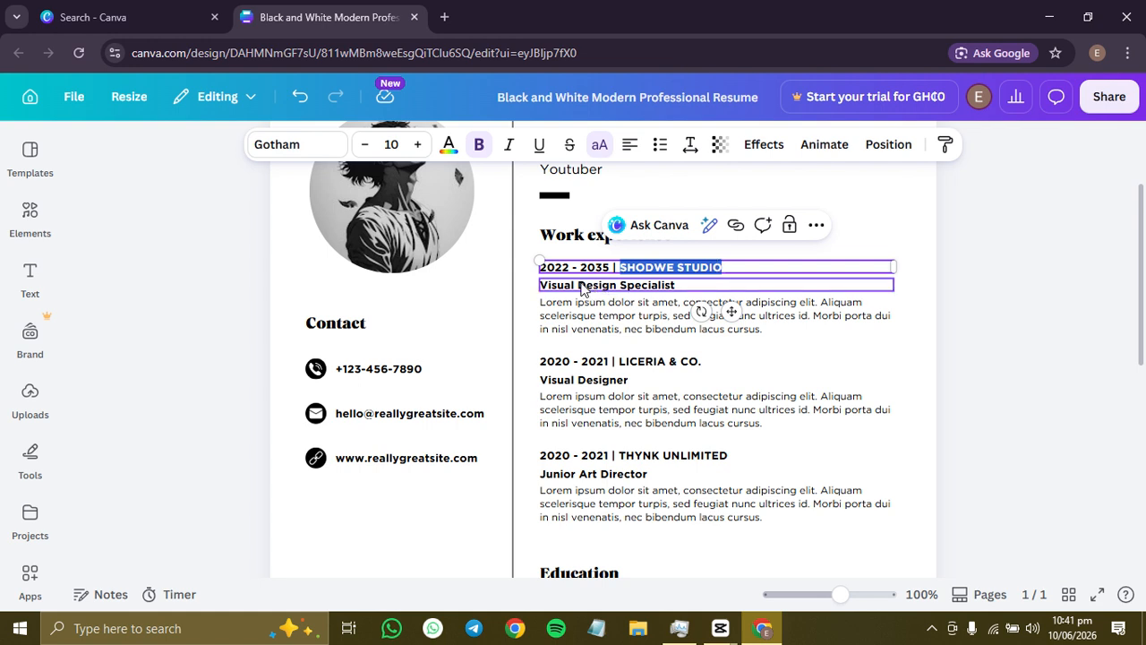
{"action": "left_click", "coordinate": [582, 286]}
{"action": "left_click", "coordinate": [581, 284]}
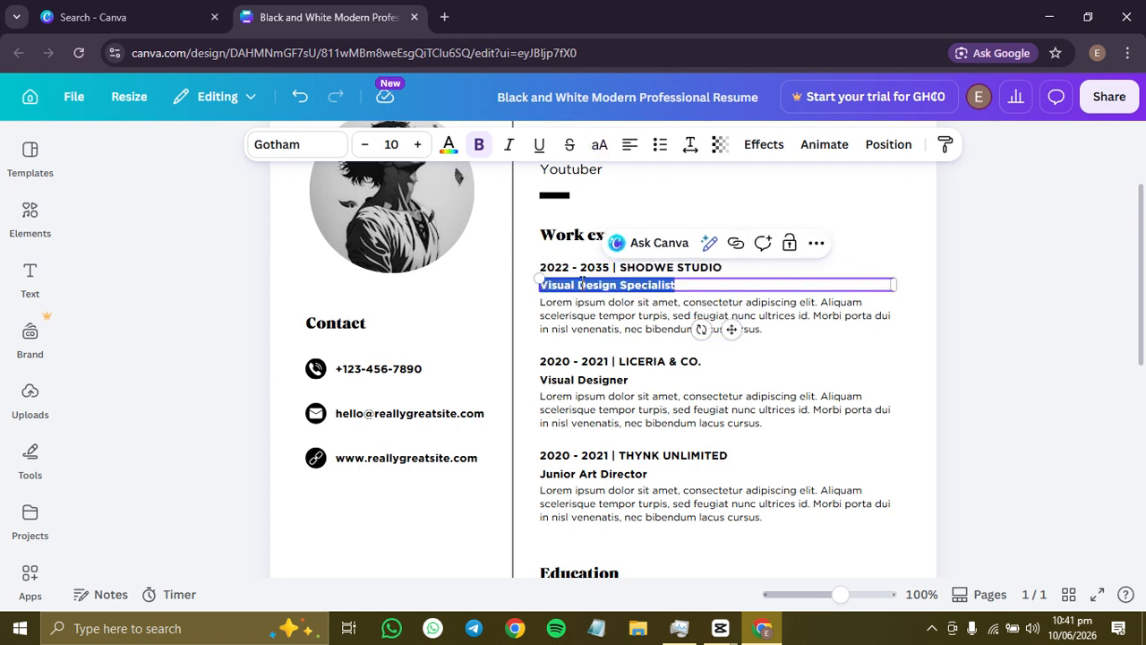
{"action": "left_click", "coordinate": [545, 302]}
{"action": "left_click_drag", "start_coordinate": [544, 302], "coordinate": [678, 365]}
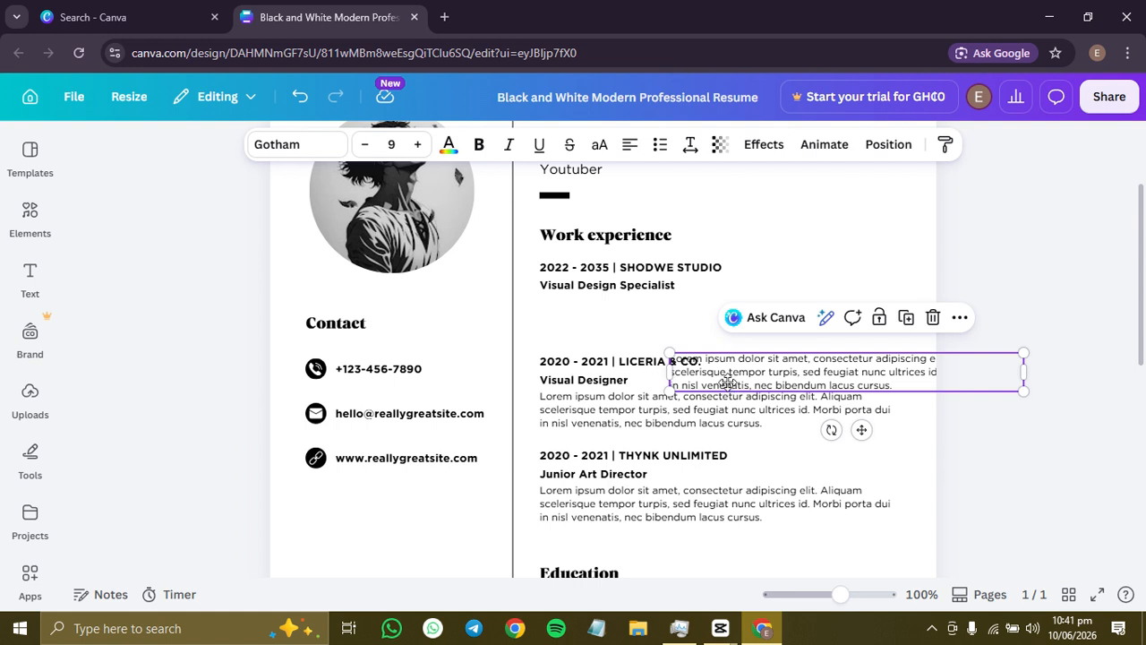
{"action": "key", "text": "ctrl+z"}
{"action": "left_click", "coordinate": [598, 302]}
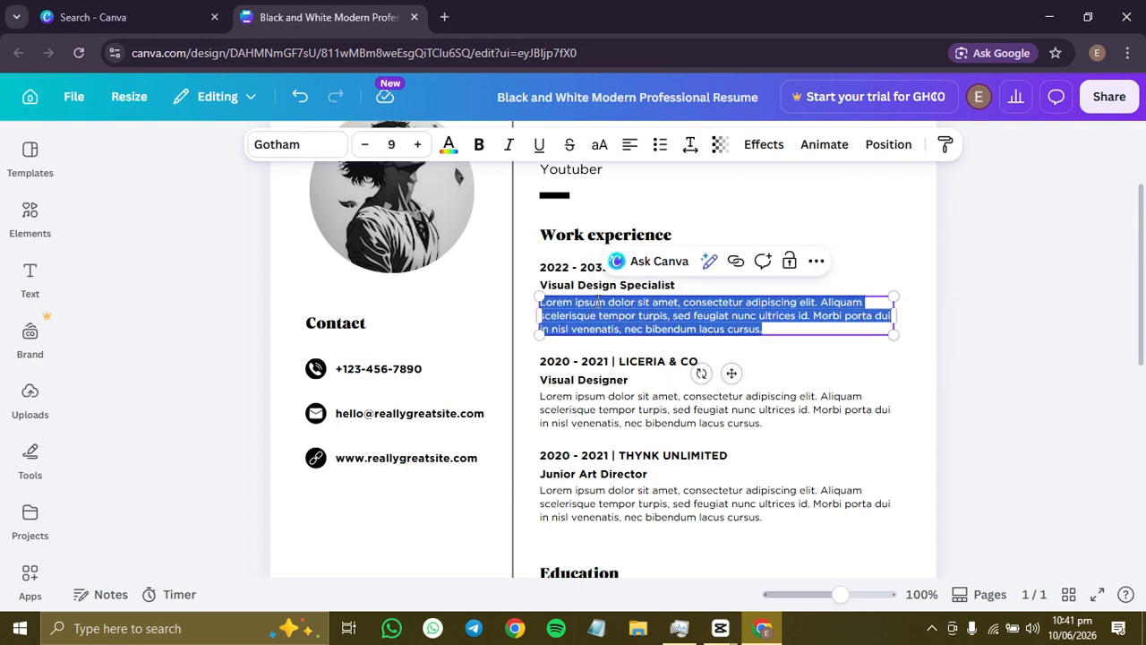
{"action": "left_click", "coordinate": [874, 385]}
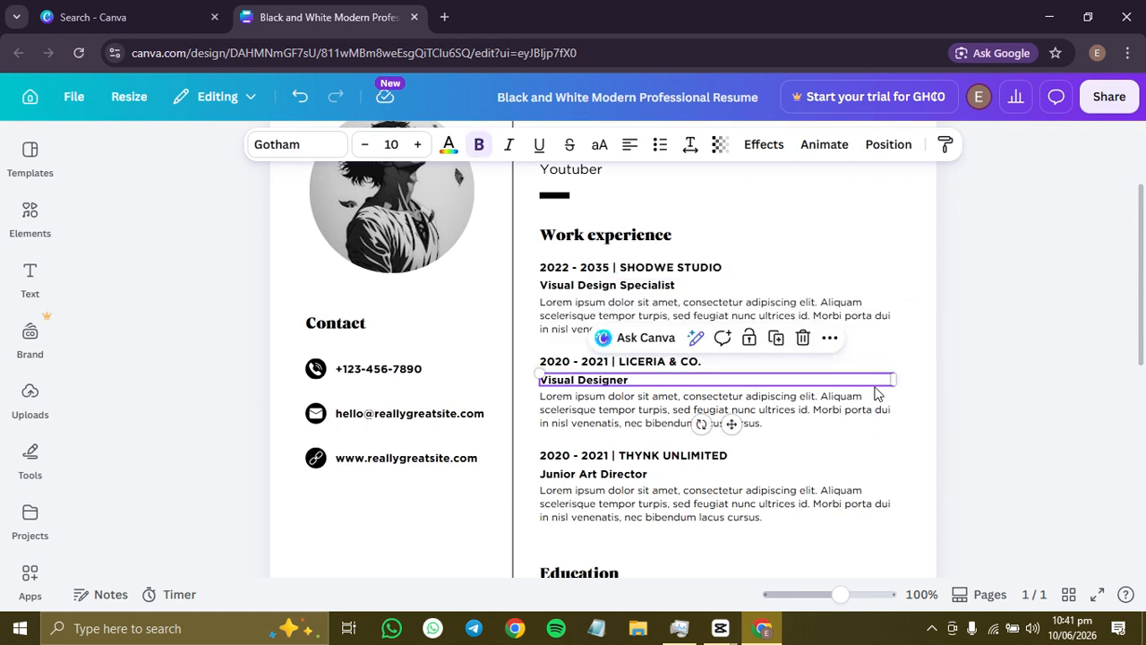
{"action": "left_click", "coordinate": [1018, 451]}
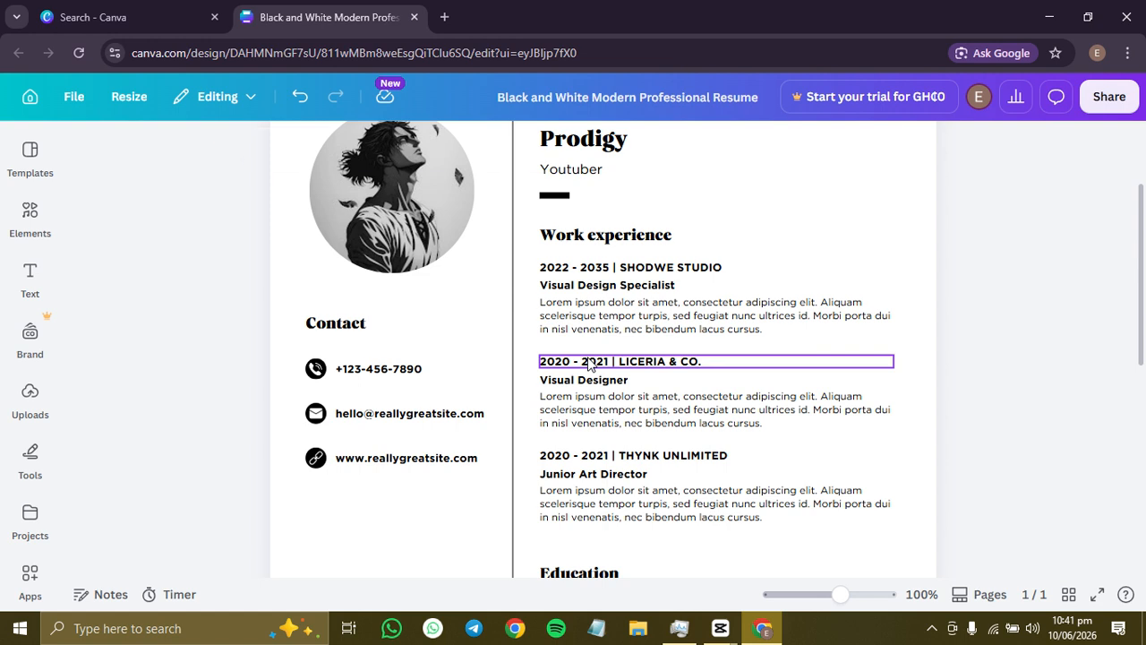
Delete the third work experience entry, THYNK UNLIMITED, including its description, Junior Art Director title and date line.
{"action": "left_click", "coordinate": [589, 362]}
{"action": "left_click", "coordinate": [573, 408]}
{"action": "scroll", "coordinate": [573, 403], "scroll_direction": "down", "scroll_amount": 2}
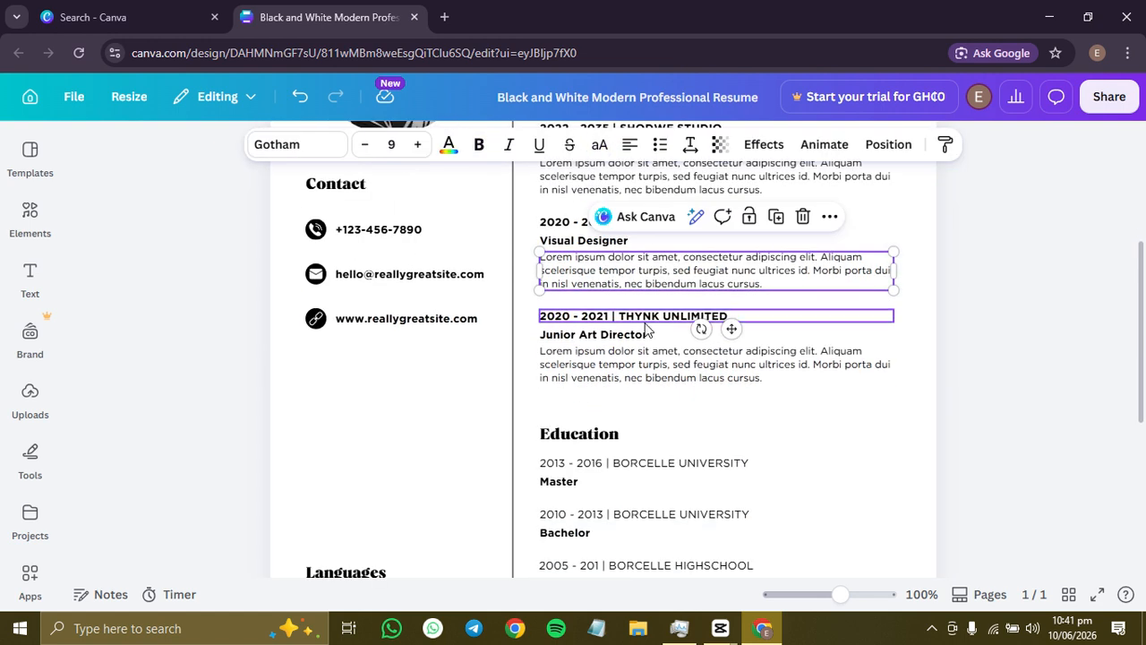
{"action": "scroll", "coordinate": [645, 330], "scroll_direction": "up", "scroll_amount": 2}
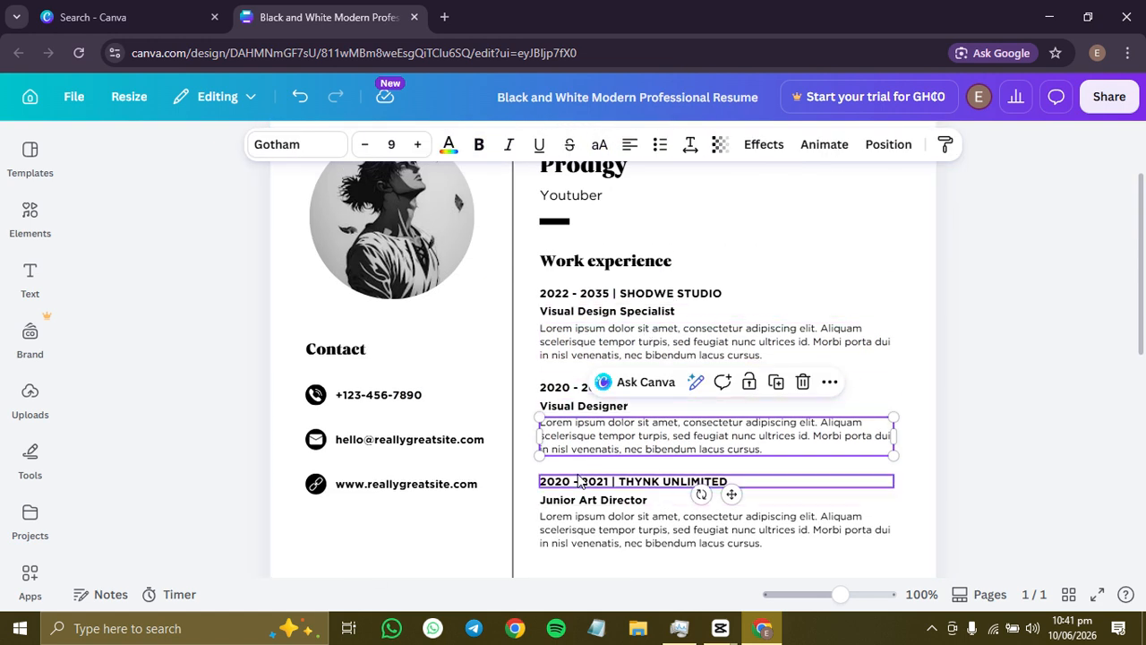
{"action": "scroll", "coordinate": [578, 481], "scroll_direction": "down", "scroll_amount": 2}
{"action": "left_click", "coordinate": [591, 337]}
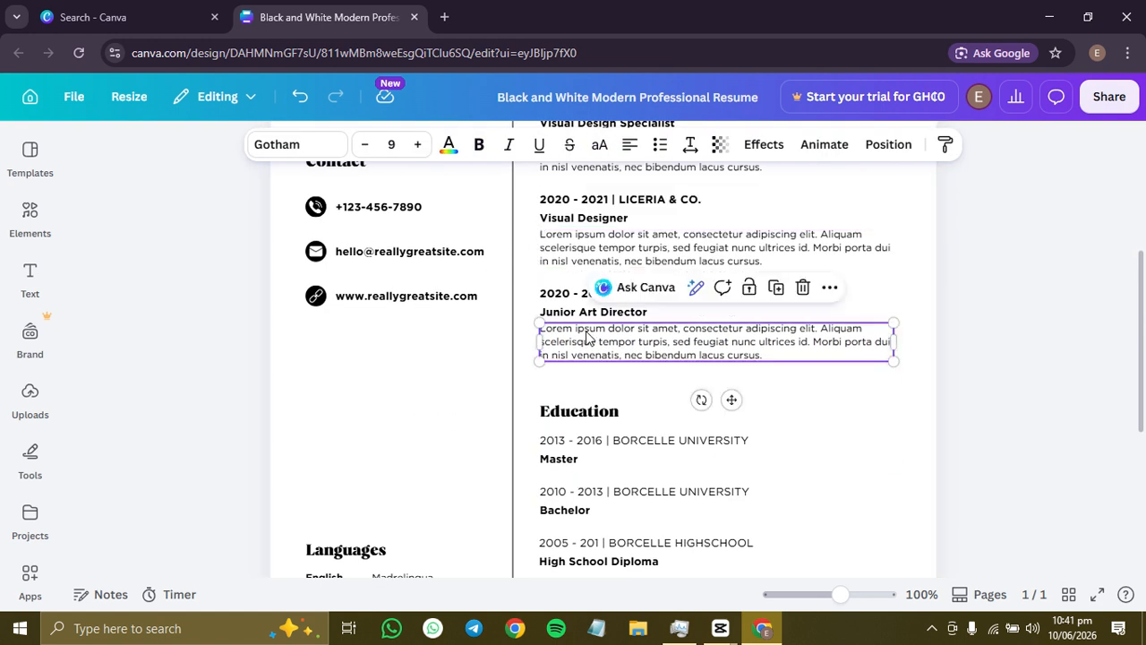
{"action": "left_click", "coordinate": [802, 287]}
{"action": "left_click", "coordinate": [671, 313]}
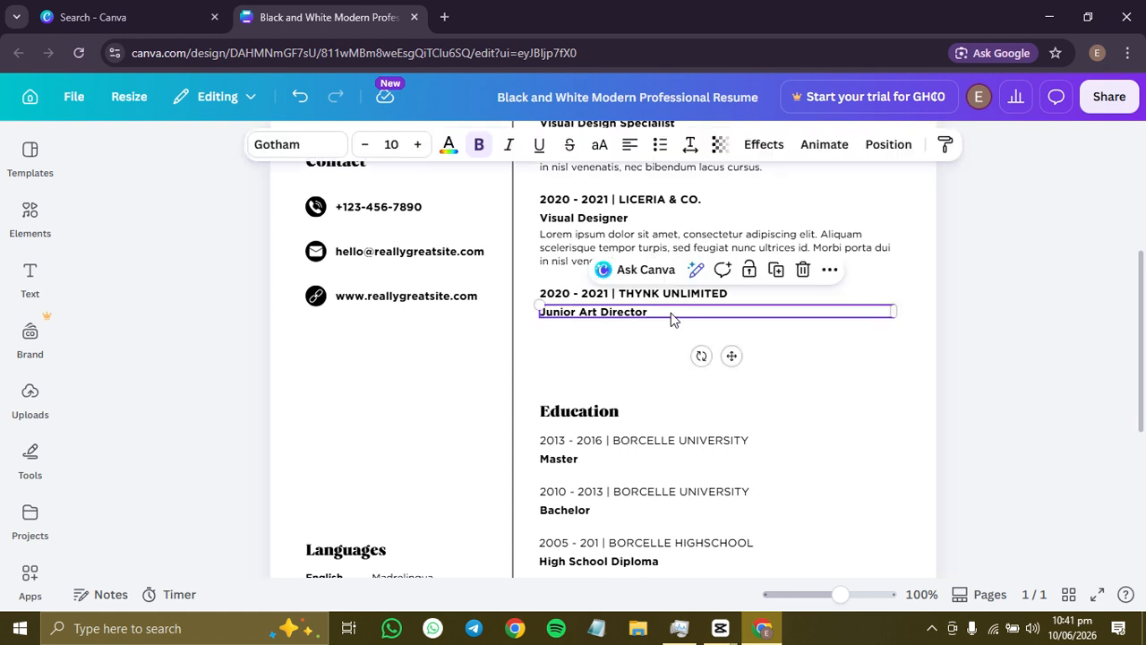
{"action": "left_click", "coordinate": [799, 267]}
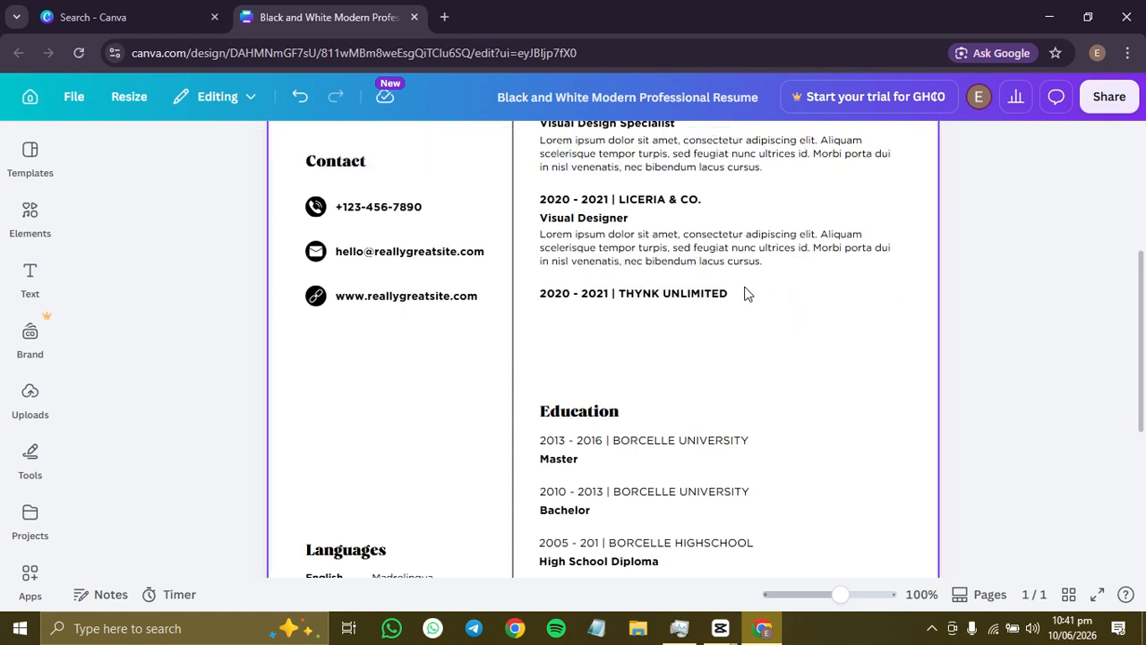
{"action": "left_click", "coordinate": [694, 295]}
{"action": "left_click", "coordinate": [800, 252]}
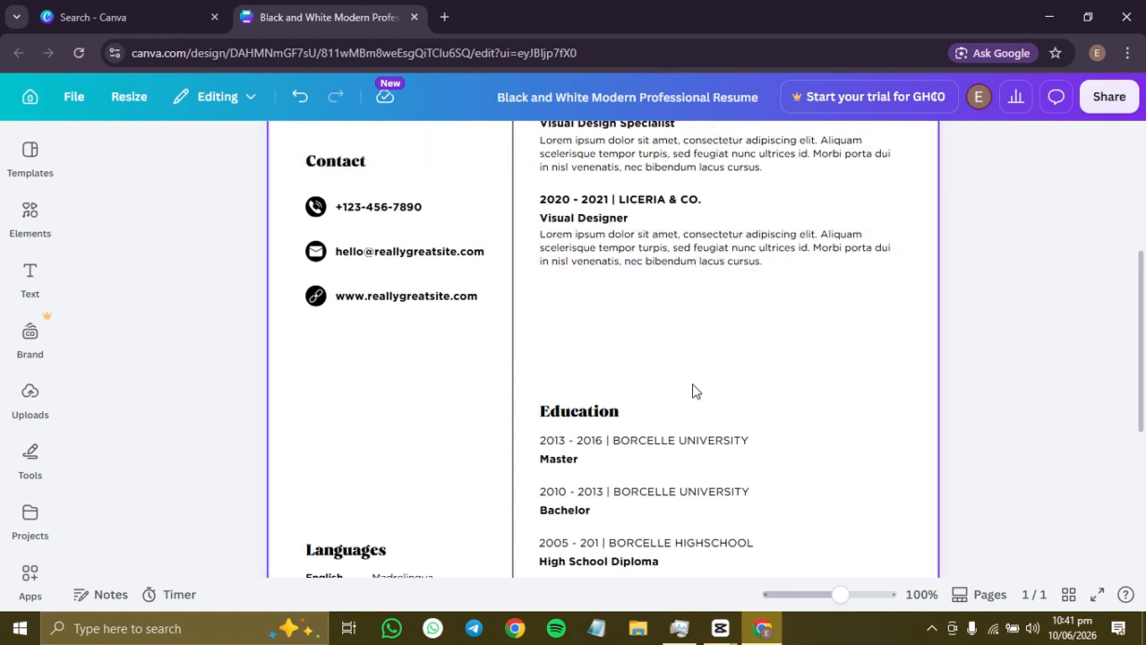
Look over the gap below the work experience entries and check the whole page at 42% zoom, returning to 100%.
{"action": "right_click", "coordinate": [693, 391]}
{"action": "scroll", "coordinate": [1065, 356], "scroll_direction": "up", "scroll_amount": 1}
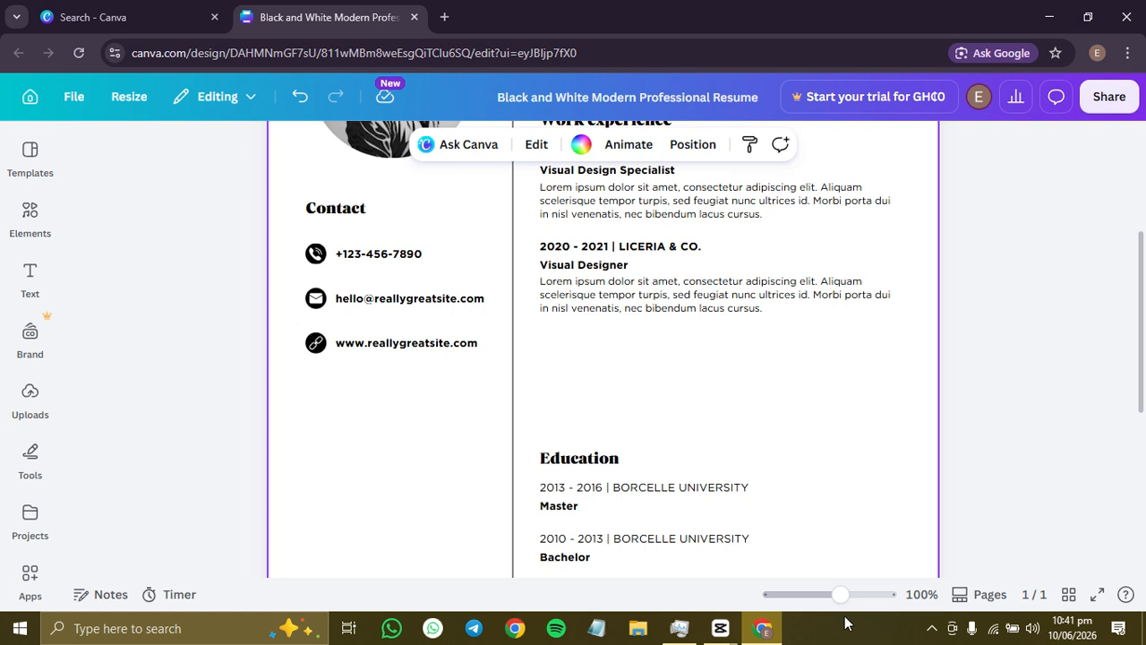
{"action": "left_click", "coordinate": [627, 525]}
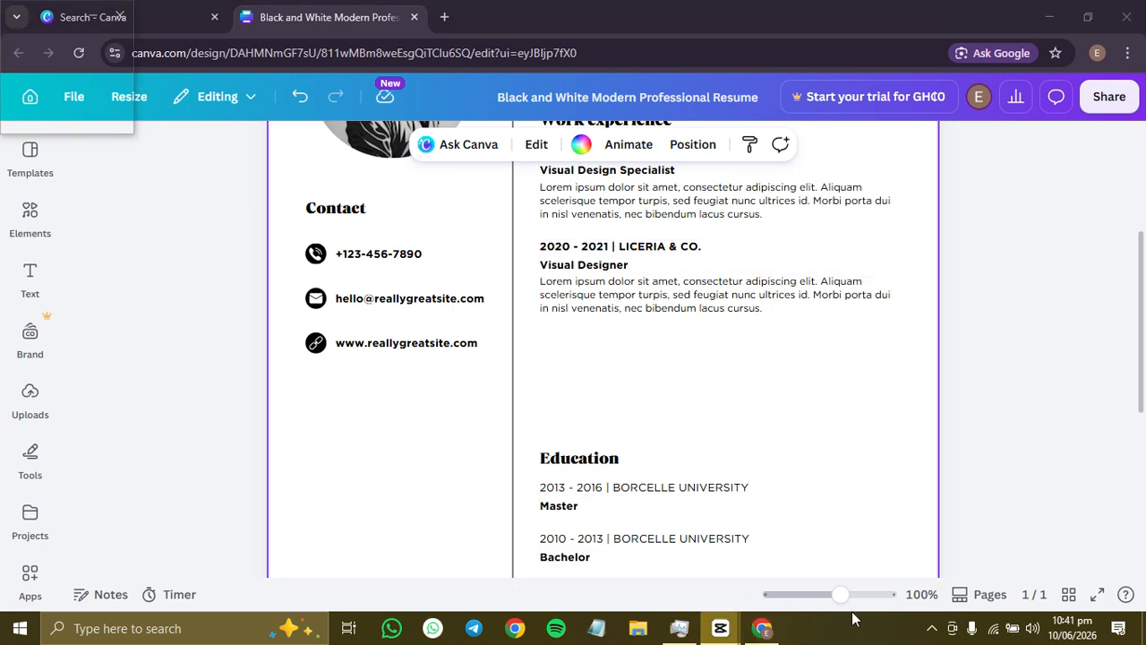
{"action": "left_click_drag", "start_coordinate": [844, 597], "coordinate": [841, 597]}
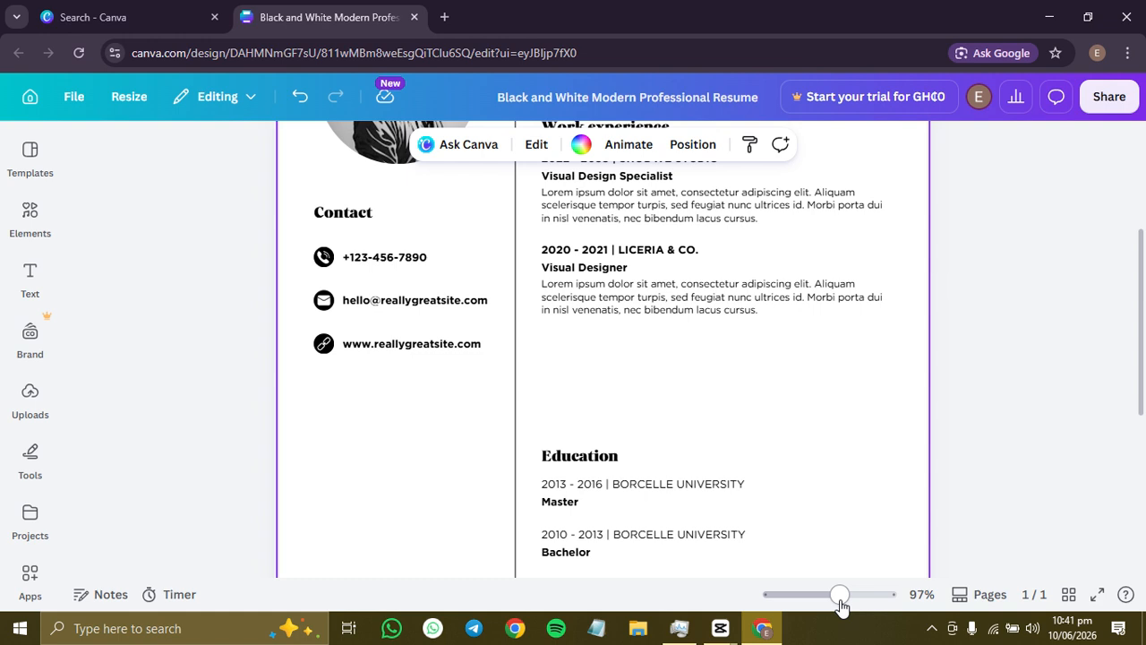
{"action": "scroll", "coordinate": [725, 421], "scroll_direction": "up", "scroll_amount": 1}
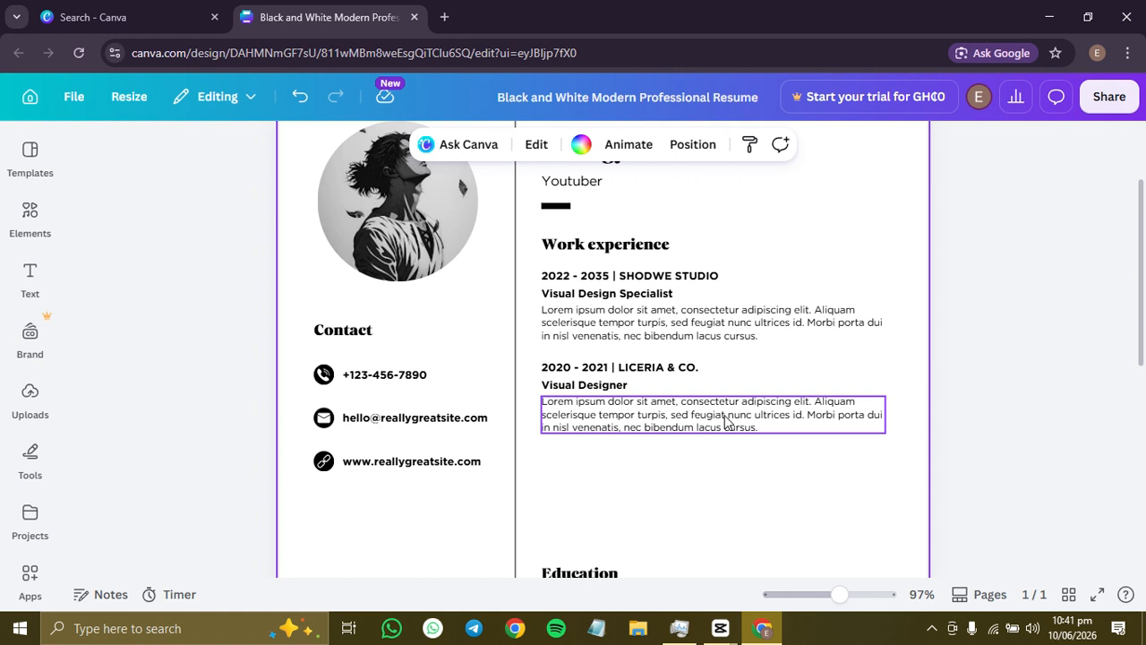
{"action": "scroll", "coordinate": [481, 427], "scroll_direction": "down", "scroll_amount": 1}
{"action": "scroll", "coordinate": [481, 431], "scroll_direction": "up", "scroll_amount": 1}
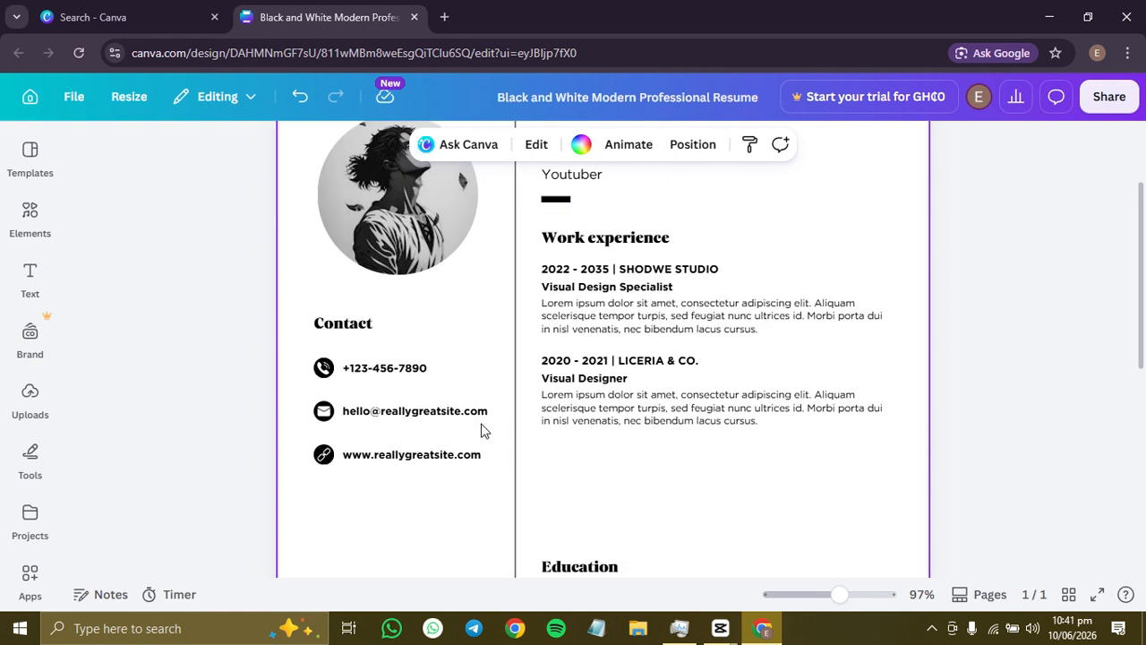
{"action": "left_click", "coordinate": [604, 427]}
{"action": "scroll", "coordinate": [606, 430], "scroll_direction": "down", "scroll_amount": 3}
{"action": "scroll", "coordinate": [606, 430], "scroll_direction": "up", "scroll_amount": 1}
{"action": "left_click_drag", "start_coordinate": [838, 602], "coordinate": [813, 602]}
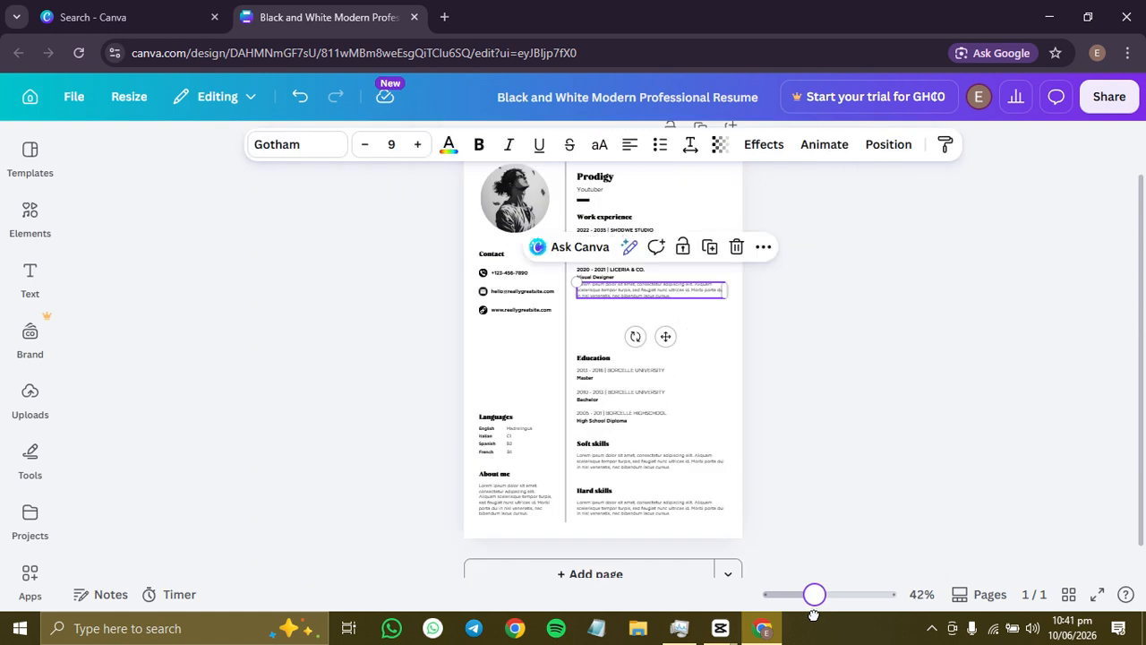
{"action": "left_click", "coordinate": [822, 445]}
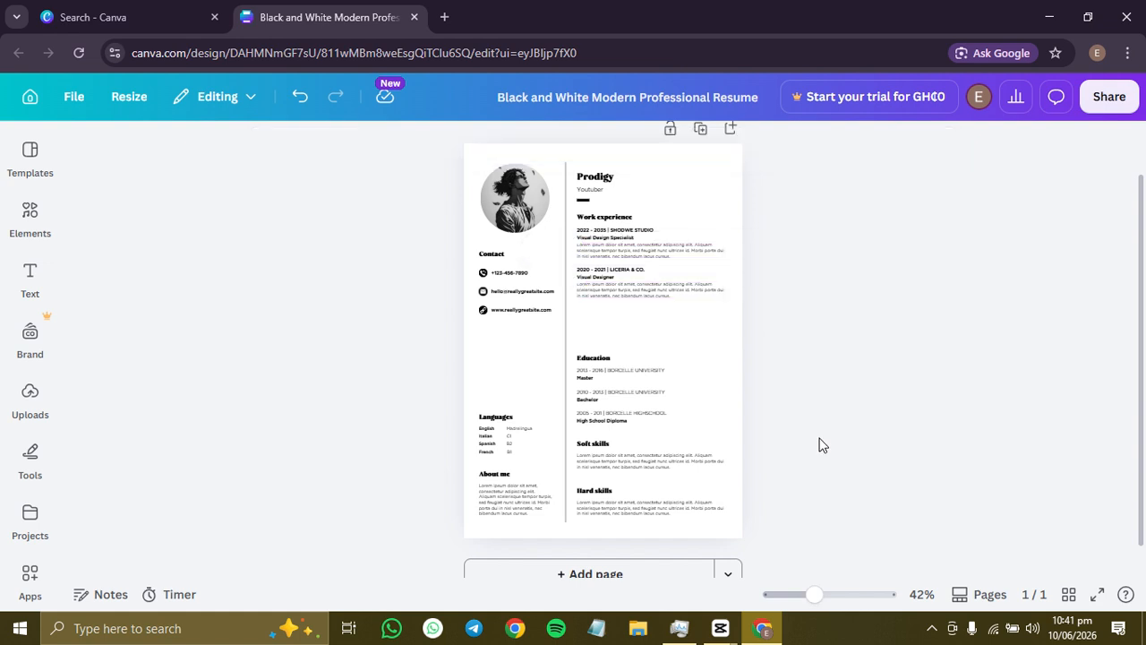
{"action": "left_click_drag", "start_coordinate": [813, 595], "coordinate": [839, 595]}
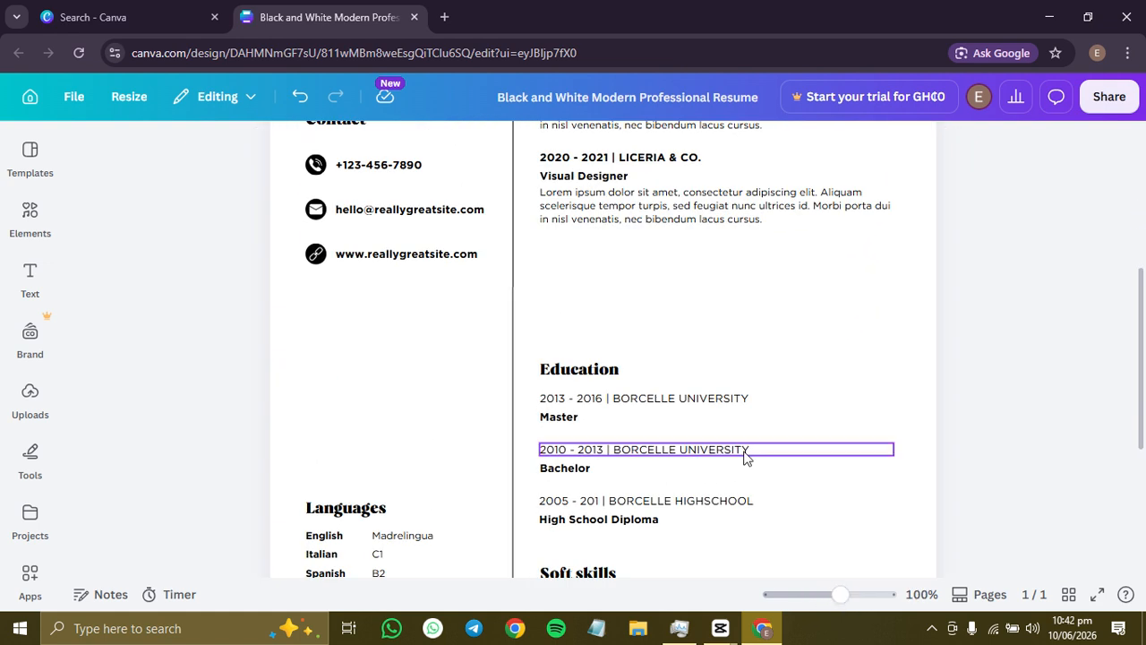
{"action": "scroll", "coordinate": [745, 456], "scroll_direction": "up", "scroll_amount": 4}
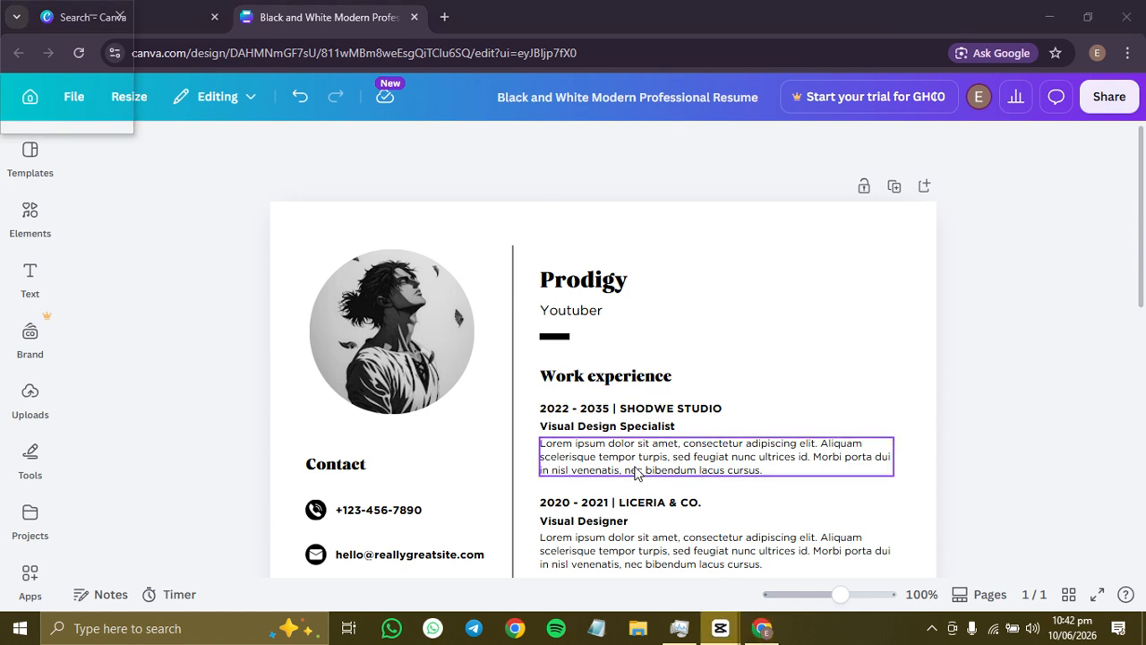
Move the LICERIA & CO. entry's description straight down into the empty space just above the Education heading.
{"action": "scroll", "coordinate": [591, 461], "scroll_direction": "down", "scroll_amount": 3}
{"action": "scroll", "coordinate": [635, 475], "scroll_direction": "up", "scroll_amount": 1}
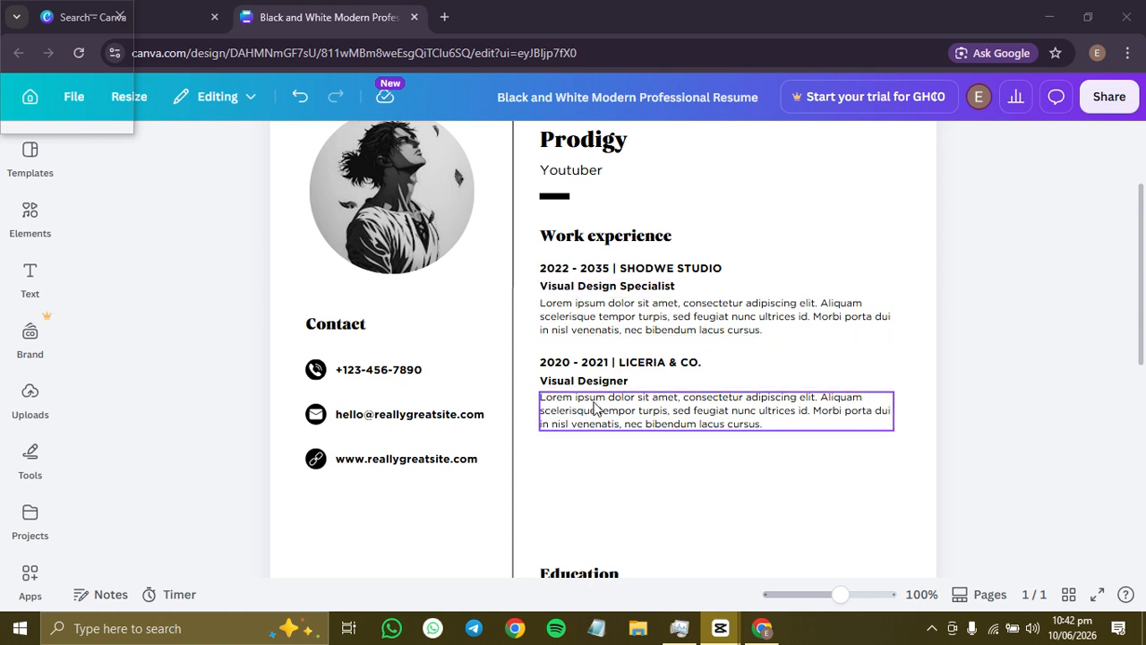
{"action": "left_click", "coordinate": [573, 427]}
{"action": "left_click_drag", "start_coordinate": [731, 468], "coordinate": [731, 567]}
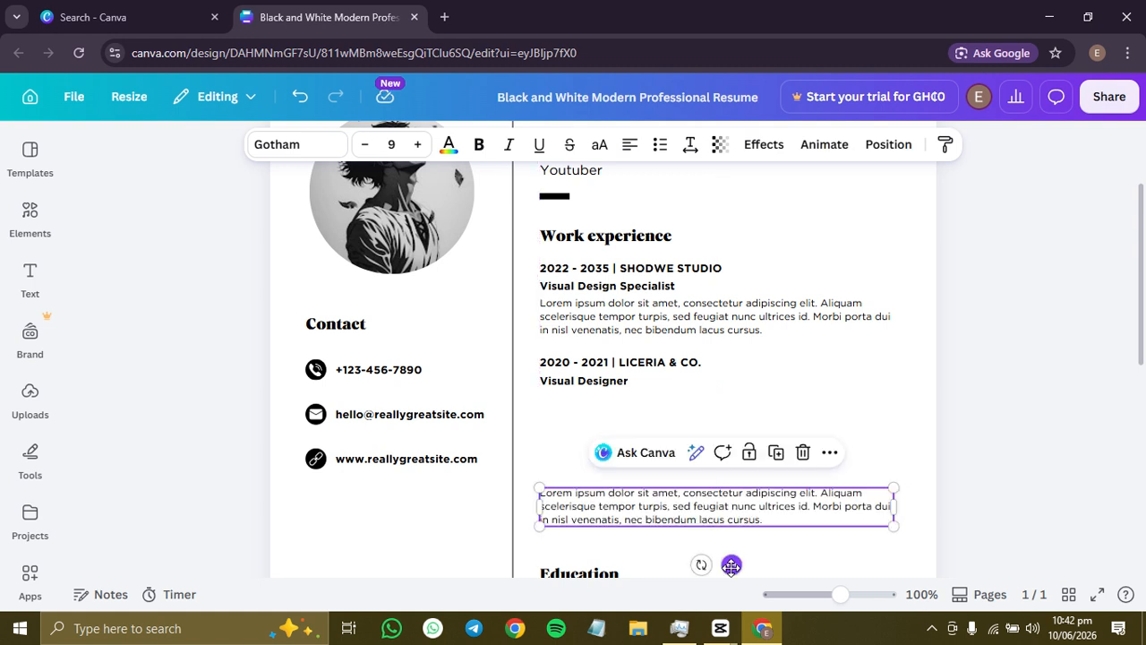
Move the Visual Designer title and the LICERIA & CO. date line down to sit directly above that entry's description.
{"action": "left_click", "coordinate": [555, 384]}
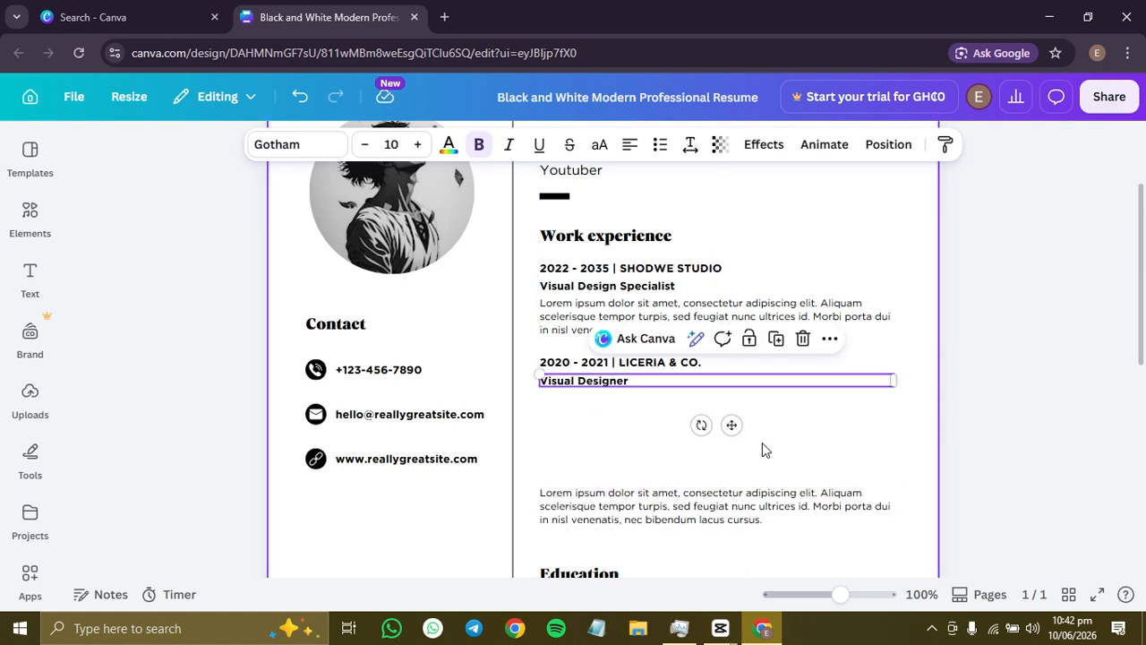
{"action": "left_click_drag", "start_coordinate": [731, 424], "coordinate": [730, 520]}
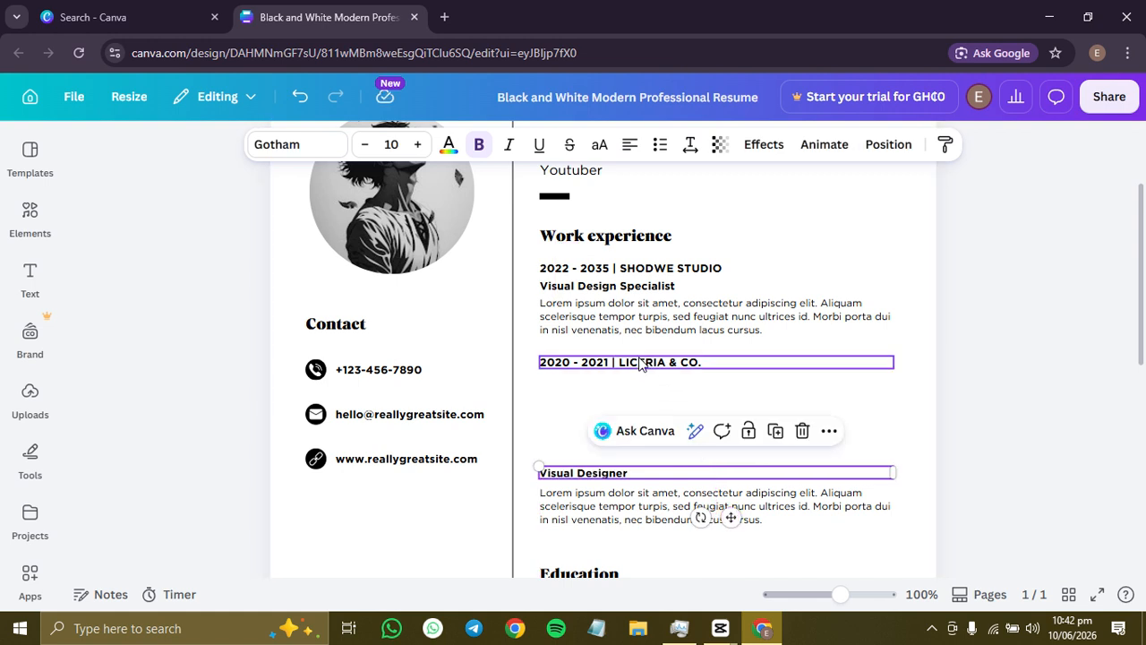
{"action": "left_click", "coordinate": [641, 362]}
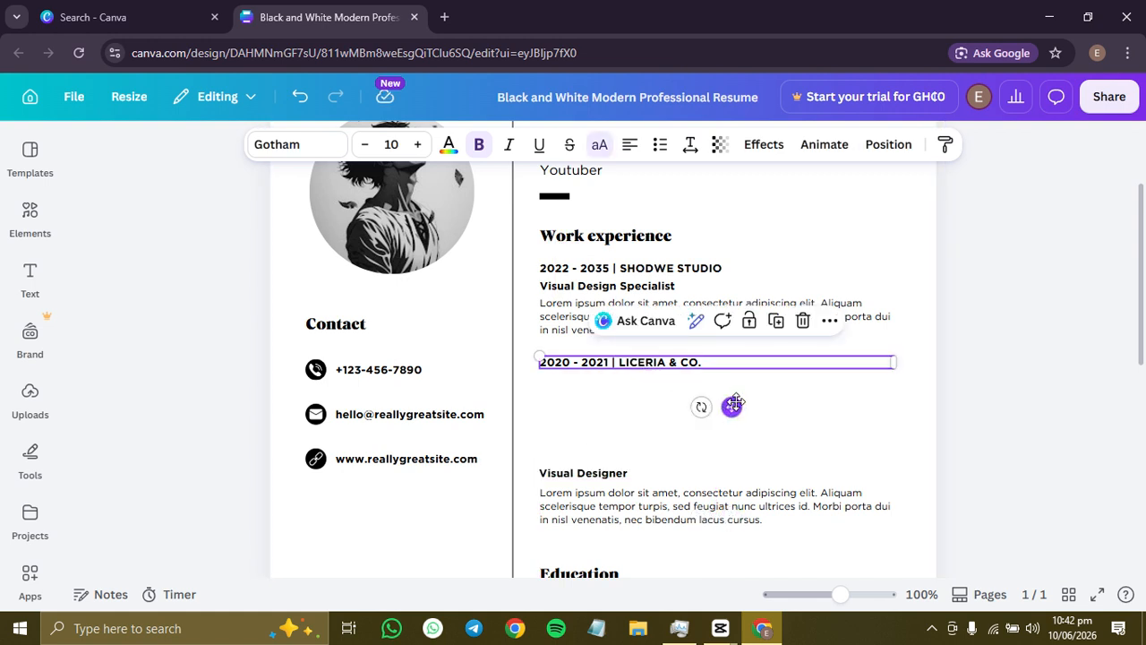
{"action": "left_click_drag", "start_coordinate": [732, 408], "coordinate": [730, 496]}
Set the LICERIA & CO. date line and Visual Designer title to font size 11 and the entry's description to size 10.
{"action": "scroll", "coordinate": [992, 330], "scroll_direction": "down", "scroll_amount": 1}
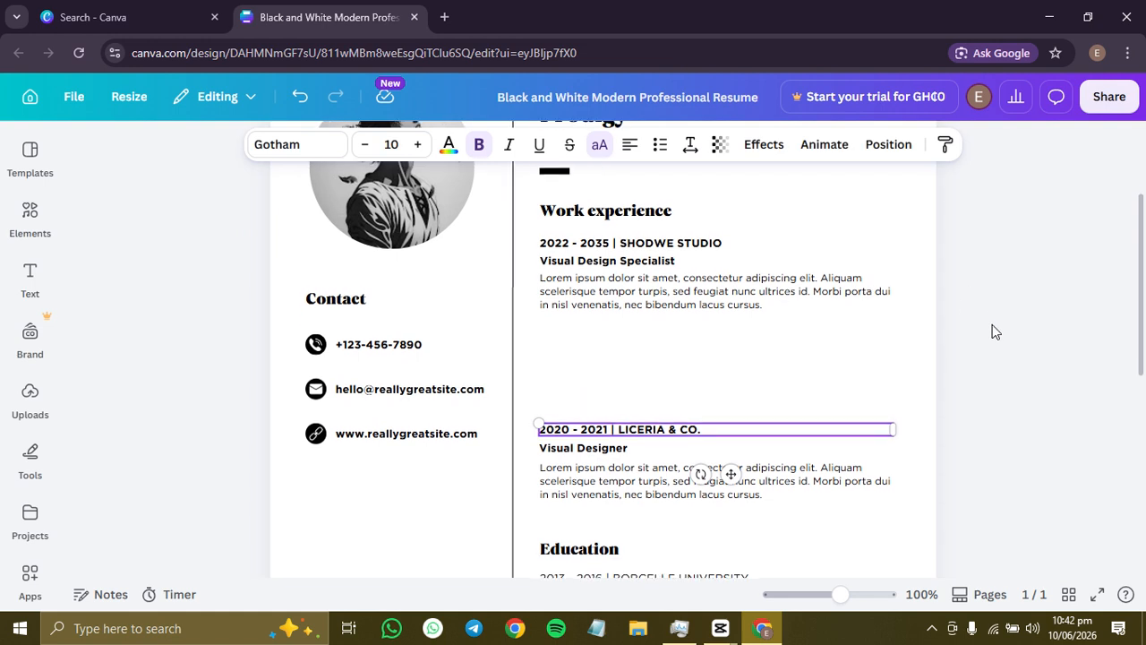
{"action": "left_click", "coordinate": [419, 144]}
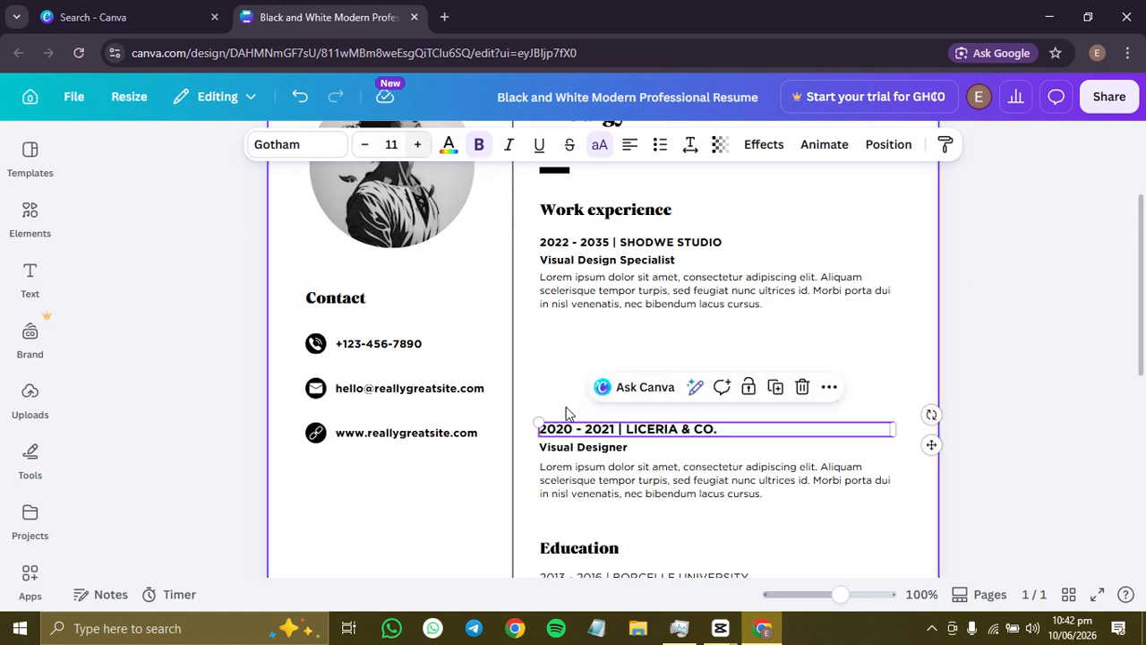
{"action": "left_click", "coordinate": [580, 452]}
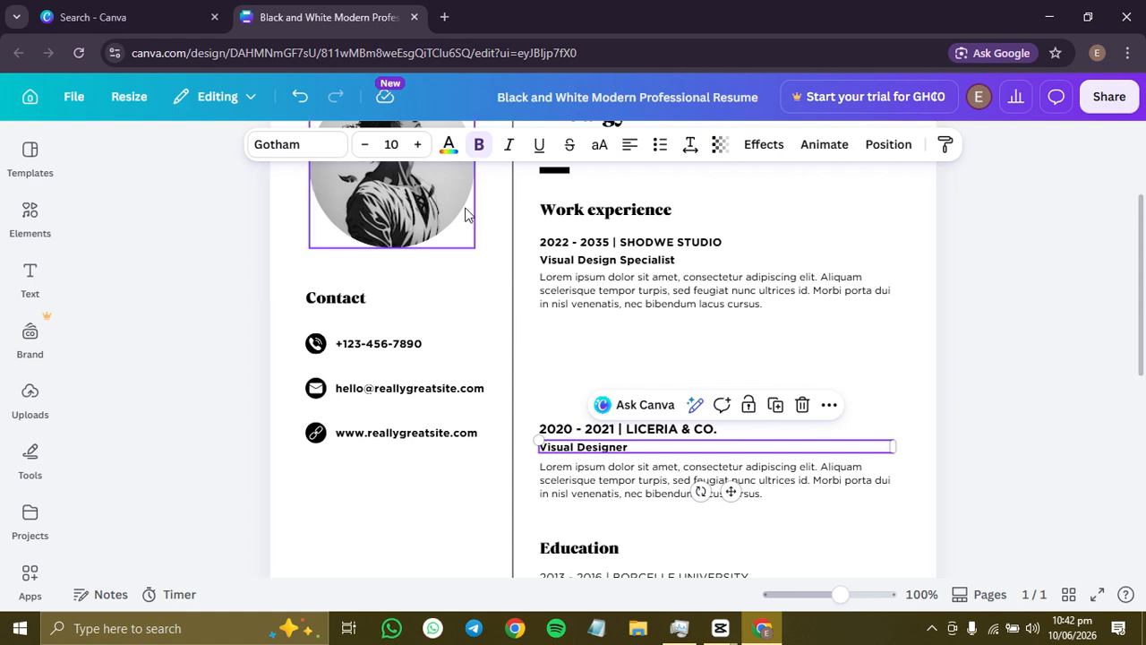
{"action": "left_click", "coordinate": [417, 144]}
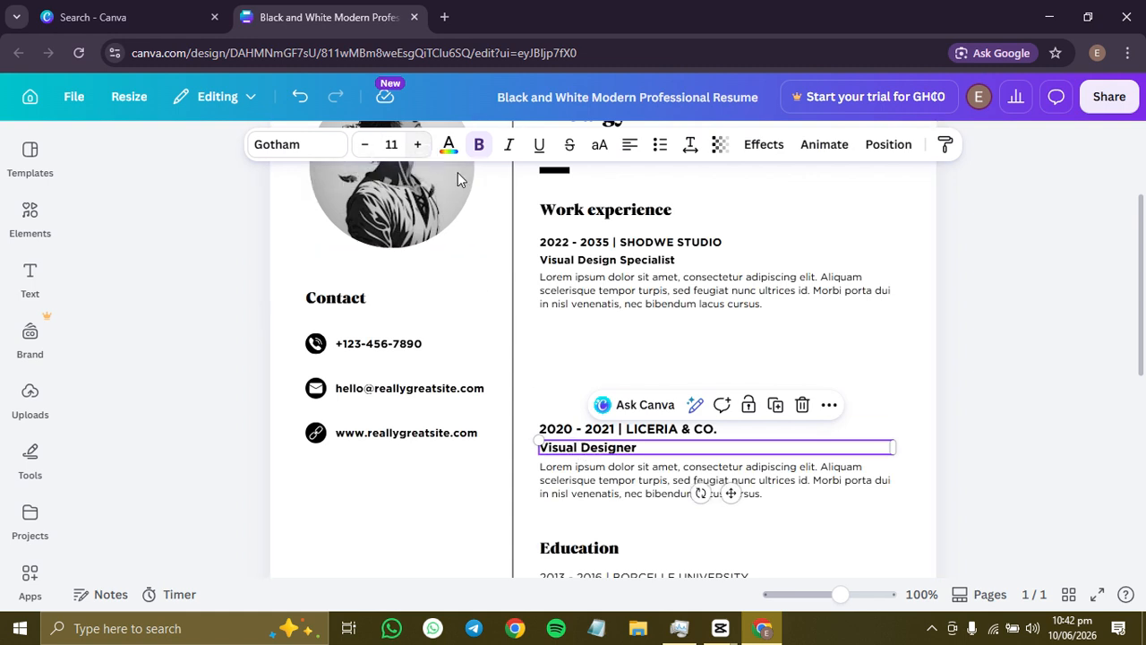
{"action": "left_click", "coordinate": [656, 477]}
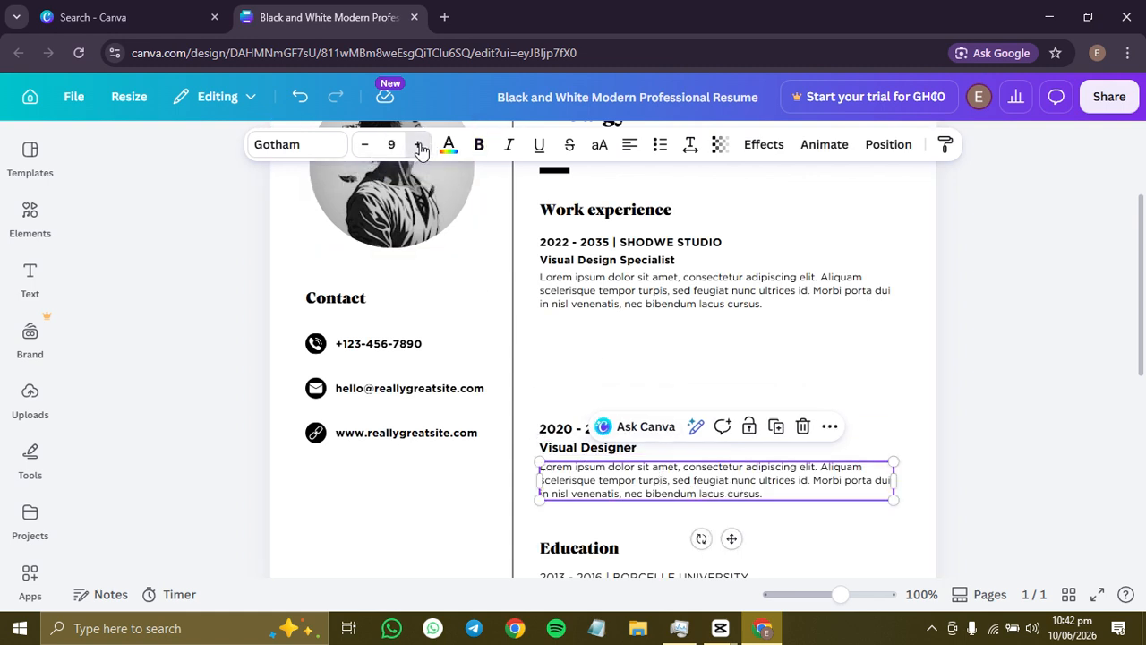
{"action": "left_click", "coordinate": [417, 144]}
{"action": "left_click", "coordinate": [1033, 527]}
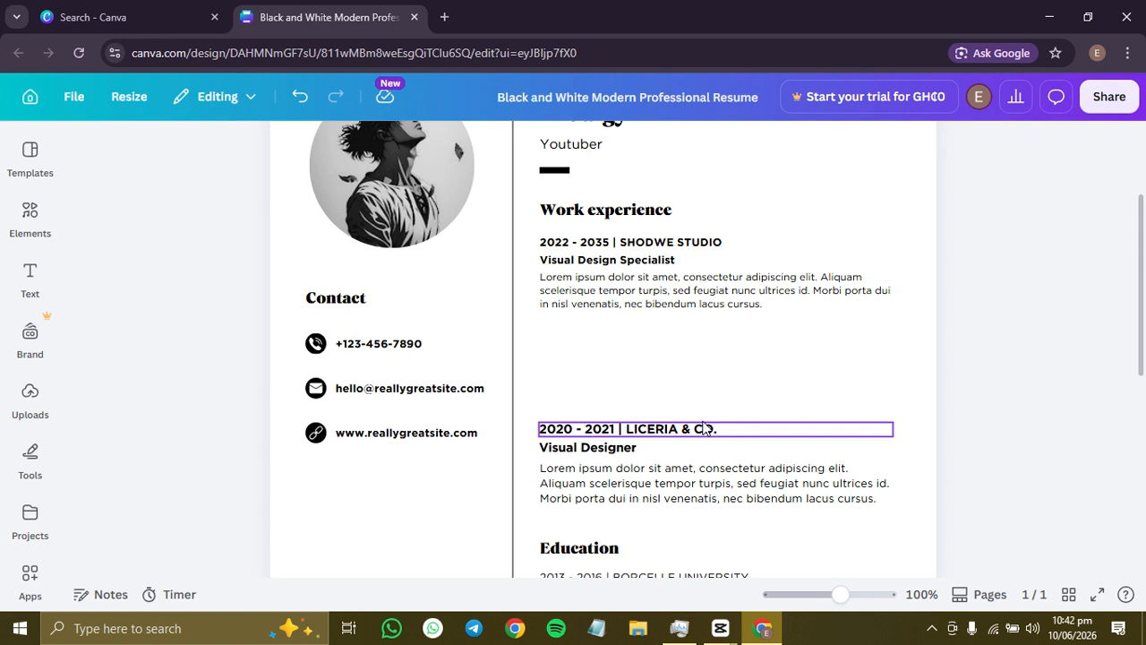
Nudge the LICERIA & CO. date line and Visual Designer title up so the title is evenly spaced between the date line and description.
{"action": "left_click", "coordinate": [712, 428]}
{"action": "left_click_drag", "start_coordinate": [731, 475], "coordinate": [731, 469]}
{"action": "left_click", "coordinate": [648, 448]}
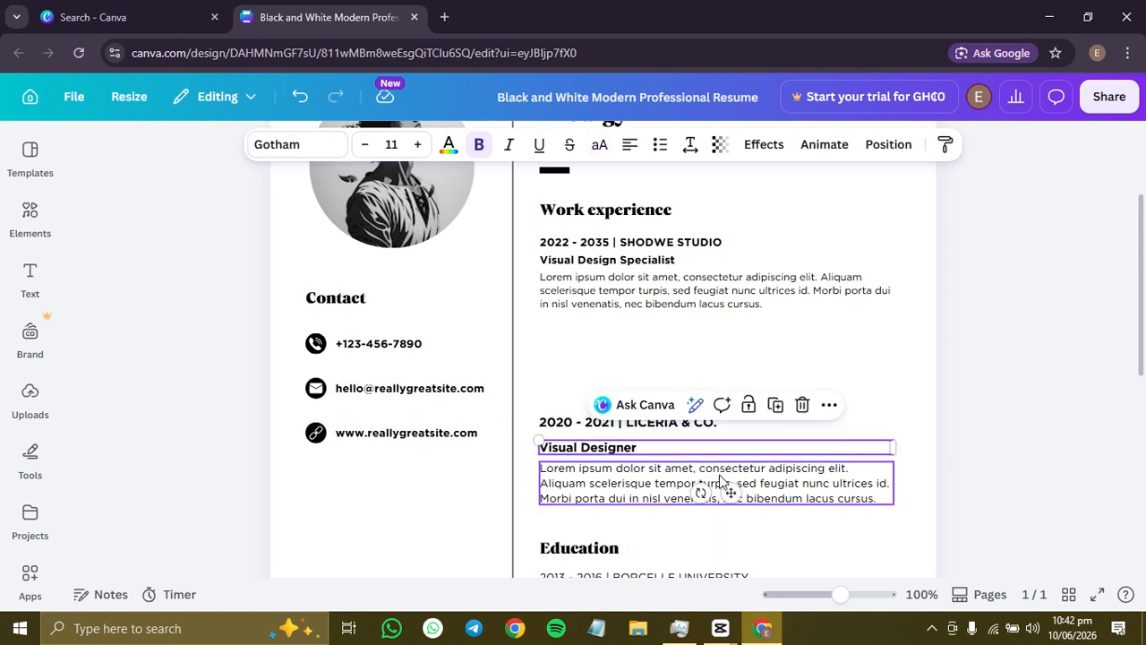
{"action": "left_click_drag", "start_coordinate": [732, 493], "coordinate": [735, 492]}
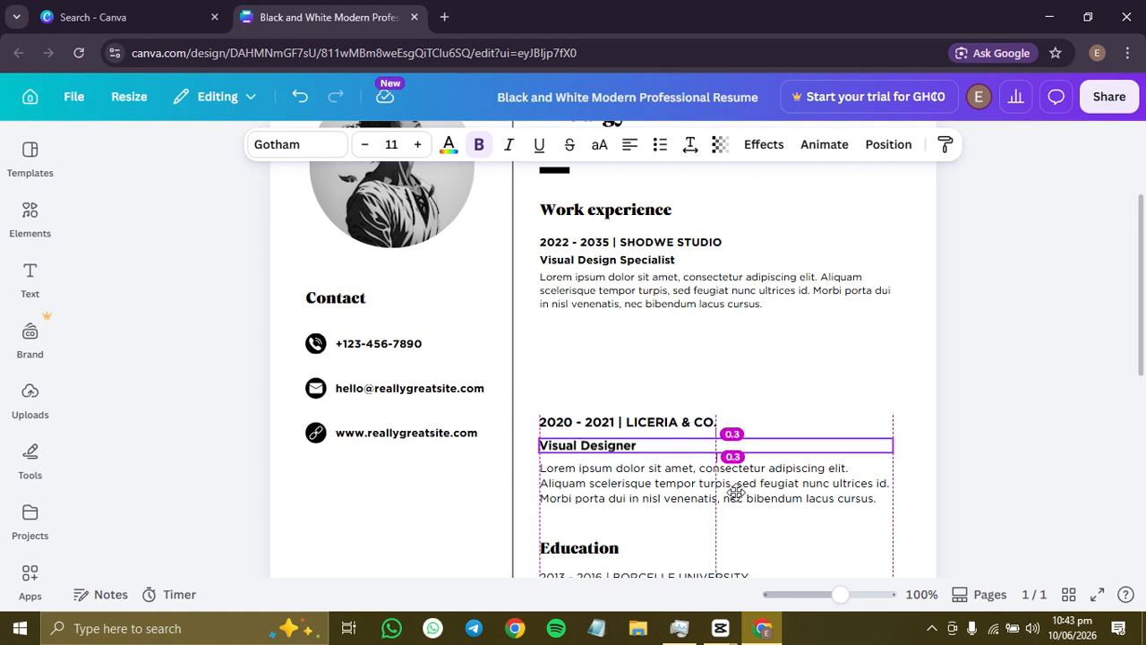
{"action": "left_click", "coordinate": [1033, 417]}
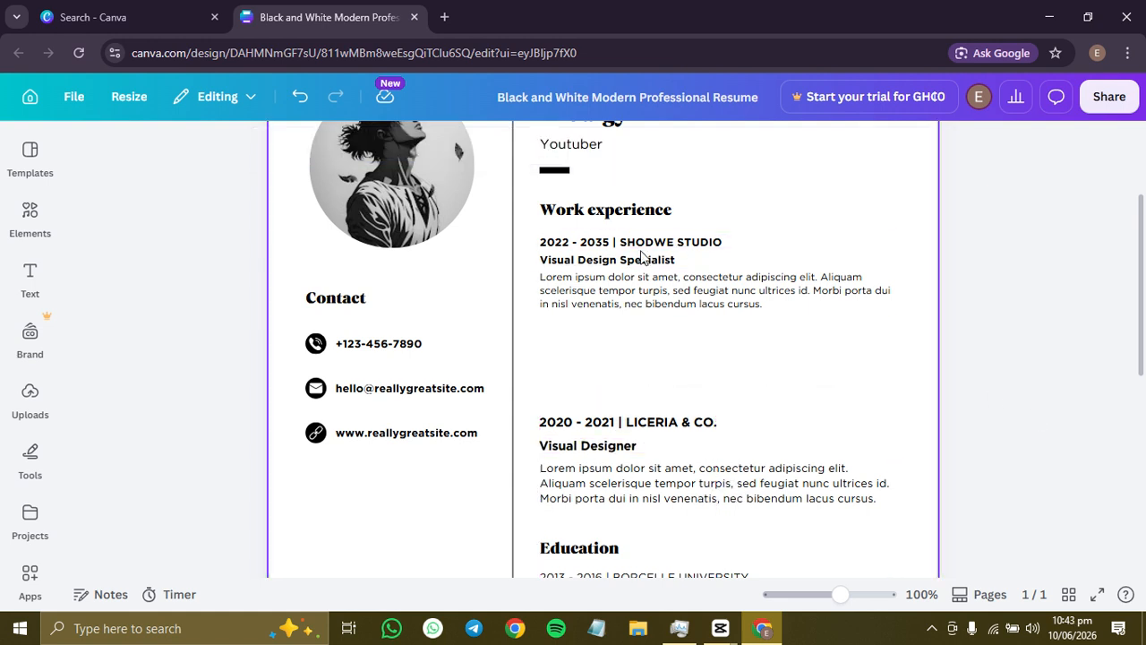
Set the SHODWE STUDIO entry's description to font size 10 and its Visual Design Specialist title and date line to size 11.
{"action": "left_click", "coordinate": [633, 276]}
{"action": "left_click", "coordinate": [633, 276]}
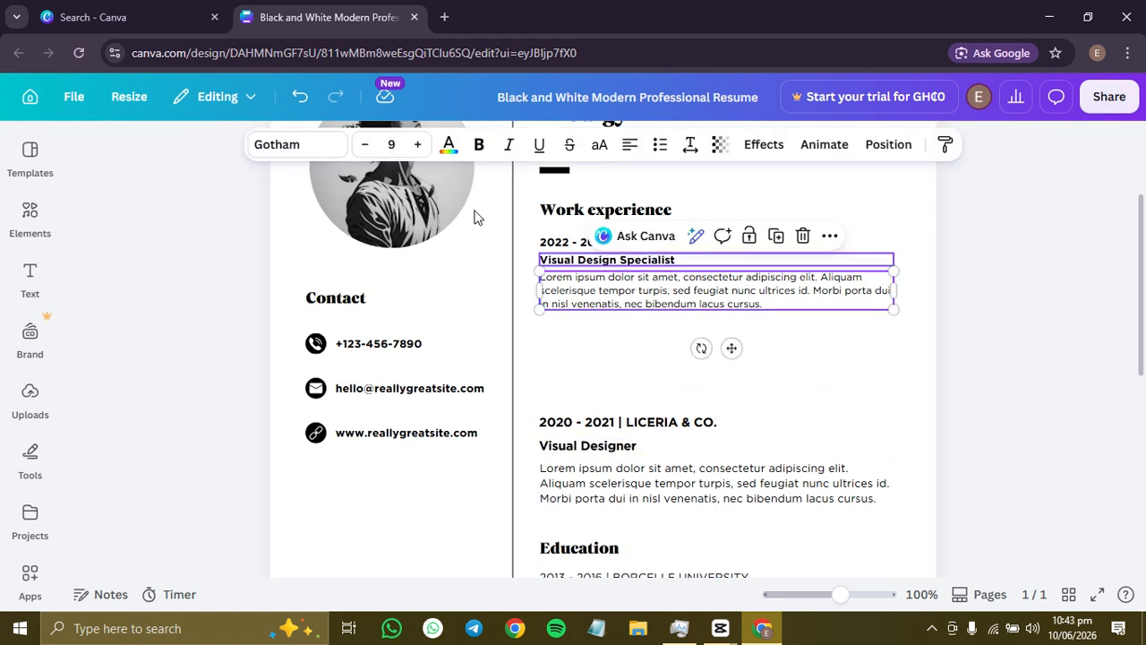
{"action": "left_click", "coordinate": [417, 144]}
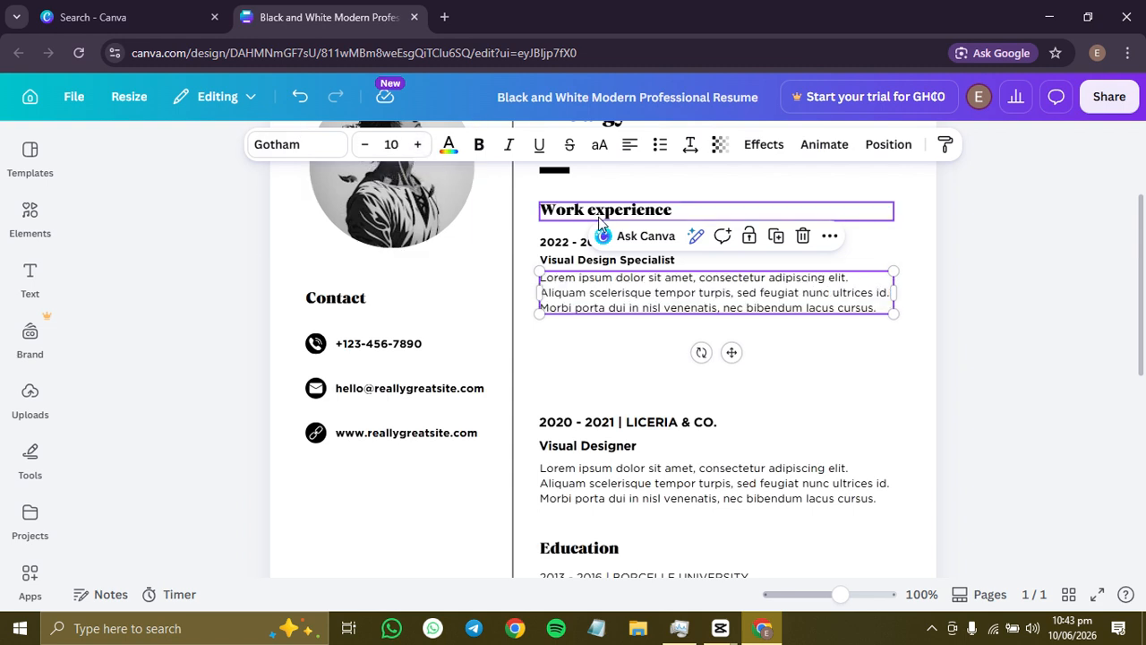
{"action": "left_click", "coordinate": [591, 260]}
{"action": "left_click", "coordinate": [587, 279]}
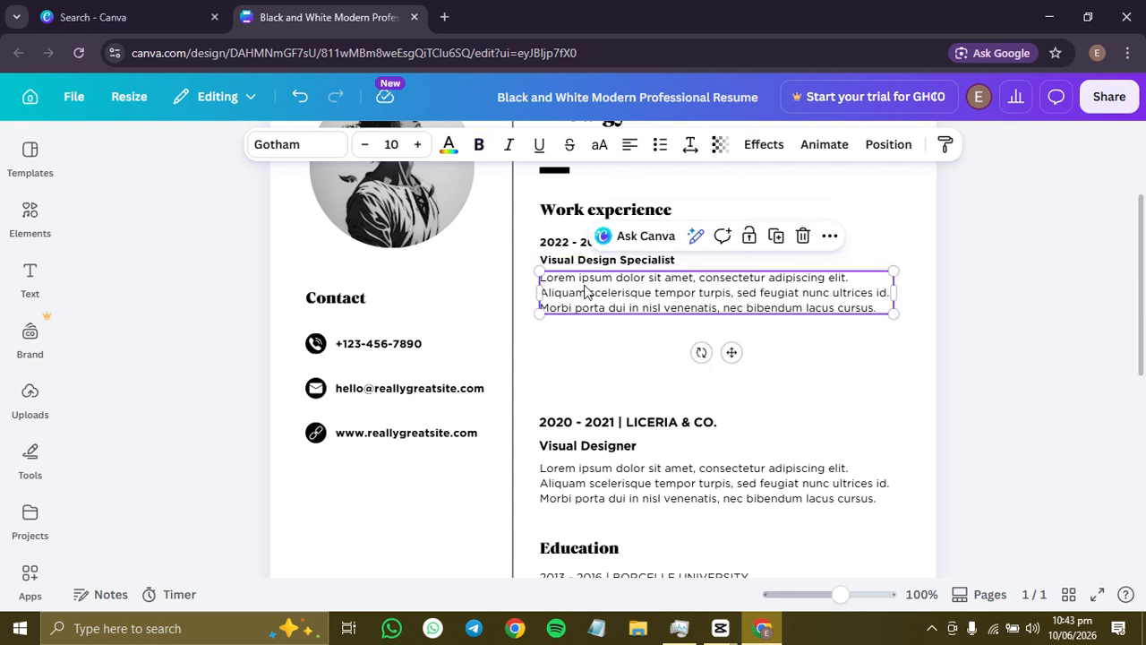
{"action": "left_click", "coordinate": [584, 259]}
{"action": "left_click", "coordinate": [424, 152]}
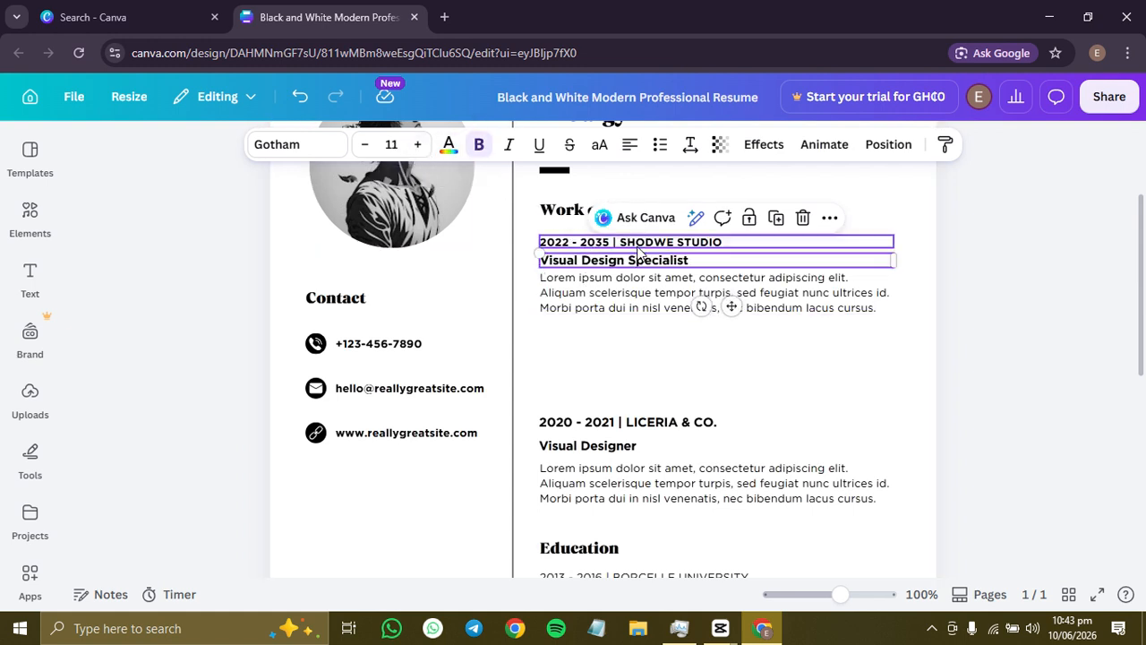
{"action": "left_click", "coordinate": [636, 251]}
{"action": "left_click", "coordinate": [656, 246]}
{"action": "left_click", "coordinate": [418, 145]}
Move the SHODWE STUDIO entry's description, job title and date line down, leaving small gaps between them below the Work experience heading.
{"action": "left_click", "coordinate": [844, 304]}
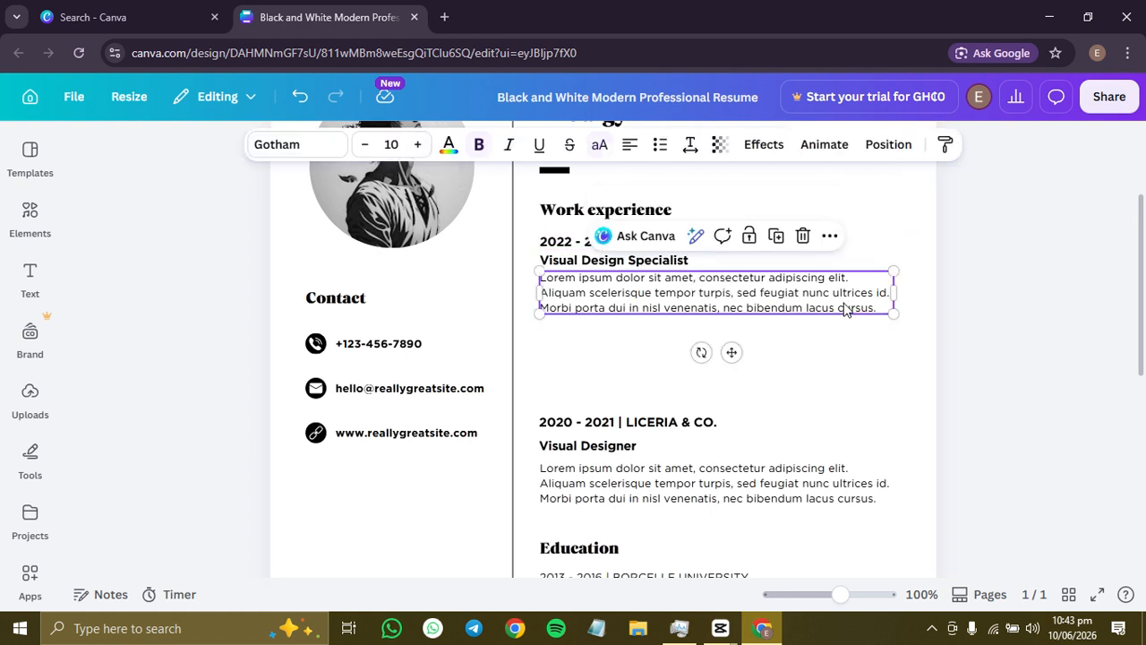
{"action": "left_click_drag", "start_coordinate": [733, 366], "coordinate": [732, 394]}
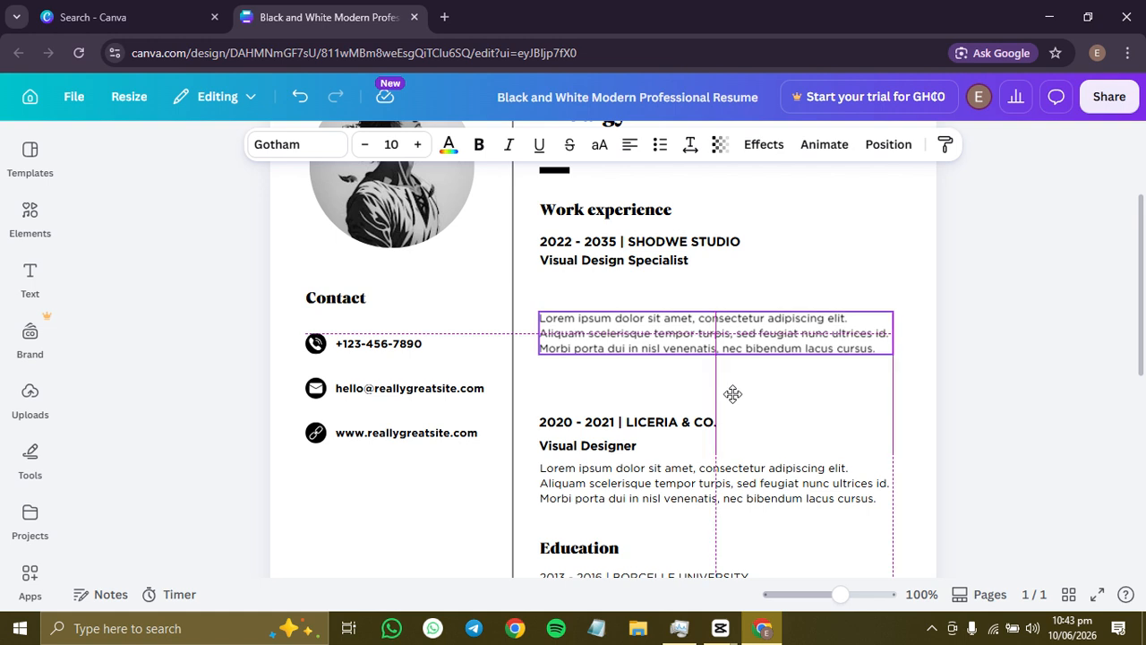
{"action": "mouse_move", "coordinate": [728, 394]}
{"action": "left_mouse_down"}
{"action": "mouse_move", "coordinate": [729, 376]}
{"action": "mouse_move", "coordinate": [732, 392]}
{"action": "left_mouse_up"}
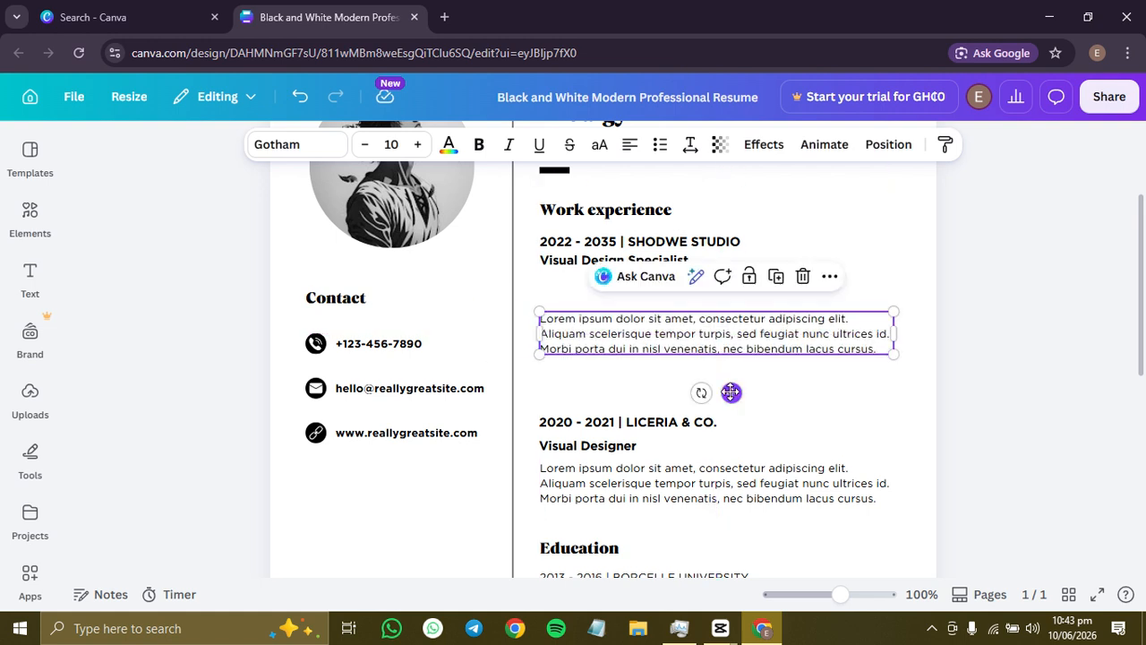
{"action": "left_click", "coordinate": [580, 261]}
{"action": "left_click_drag", "start_coordinate": [733, 317], "coordinate": [734, 323]}
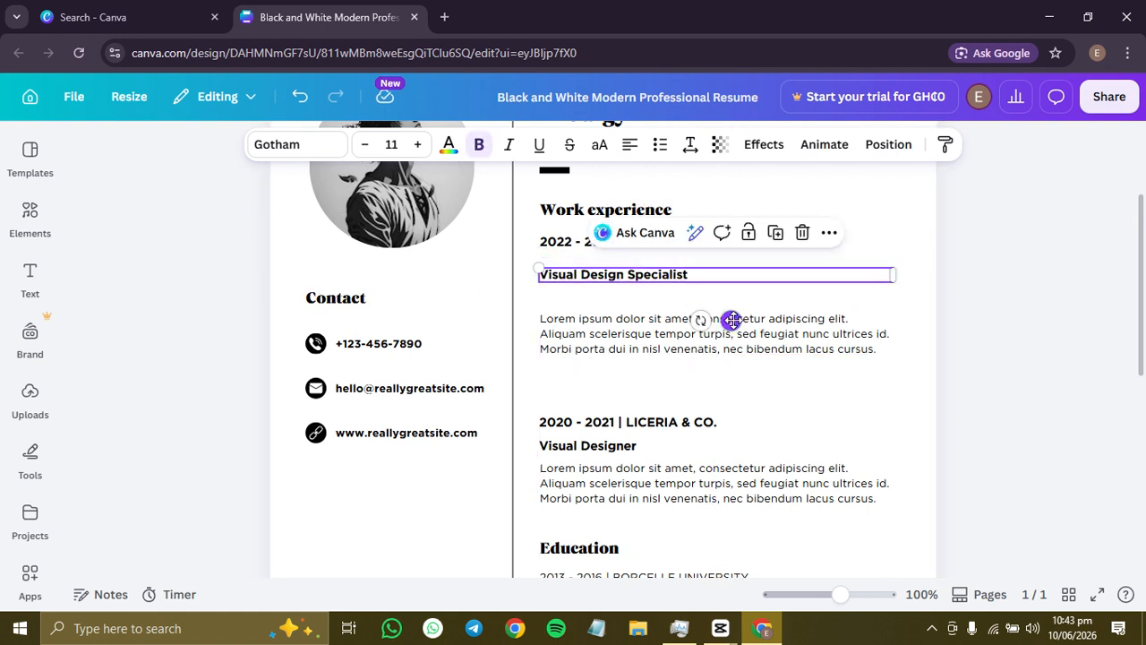
{"action": "left_click", "coordinate": [565, 248]}
{"action": "left_click_drag", "start_coordinate": [728, 287], "coordinate": [728, 295]}
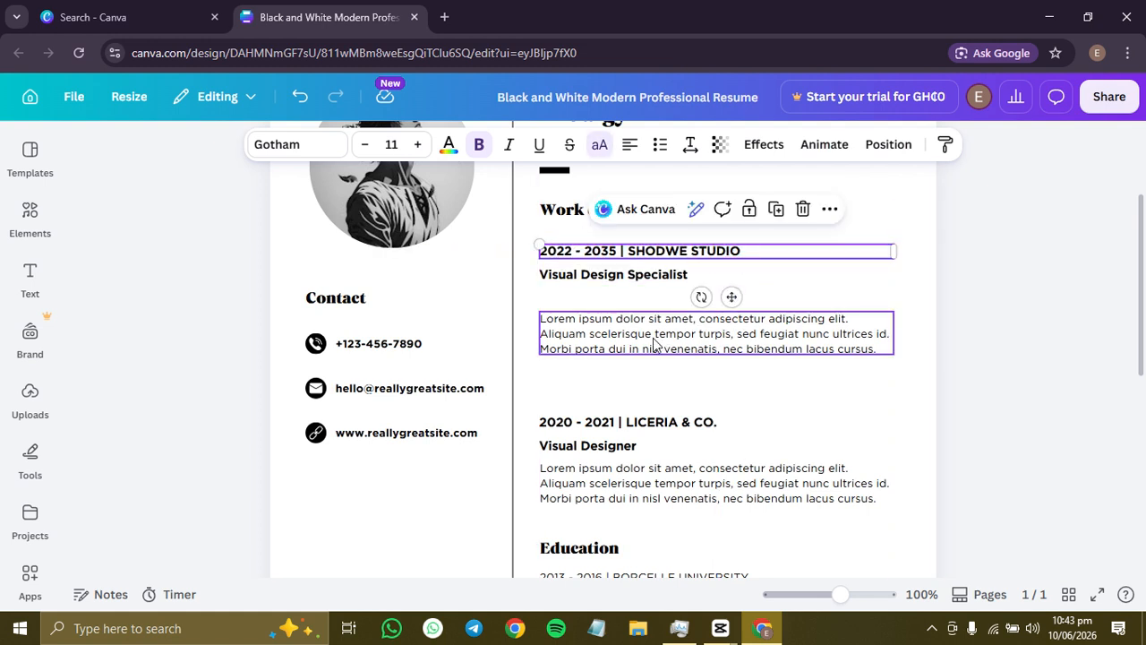
{"action": "left_click", "coordinate": [736, 348]}
{"action": "left_click_drag", "start_coordinate": [731, 392], "coordinate": [735, 374]}
{"action": "left_click", "coordinate": [961, 486]}
Shift the LICERIA & CO. date line, Visual Designer title and description up, spacing the three lines like the SHODWE STUDIO entry.
{"action": "mouse_move", "coordinate": [842, 594]}
{"action": "left_mouse_down"}
{"action": "mouse_move", "coordinate": [815, 591]}
{"action": "mouse_move", "coordinate": [855, 594]}
{"action": "mouse_move", "coordinate": [824, 591]}
{"action": "mouse_move", "coordinate": [834, 592]}
{"action": "left_mouse_up"}
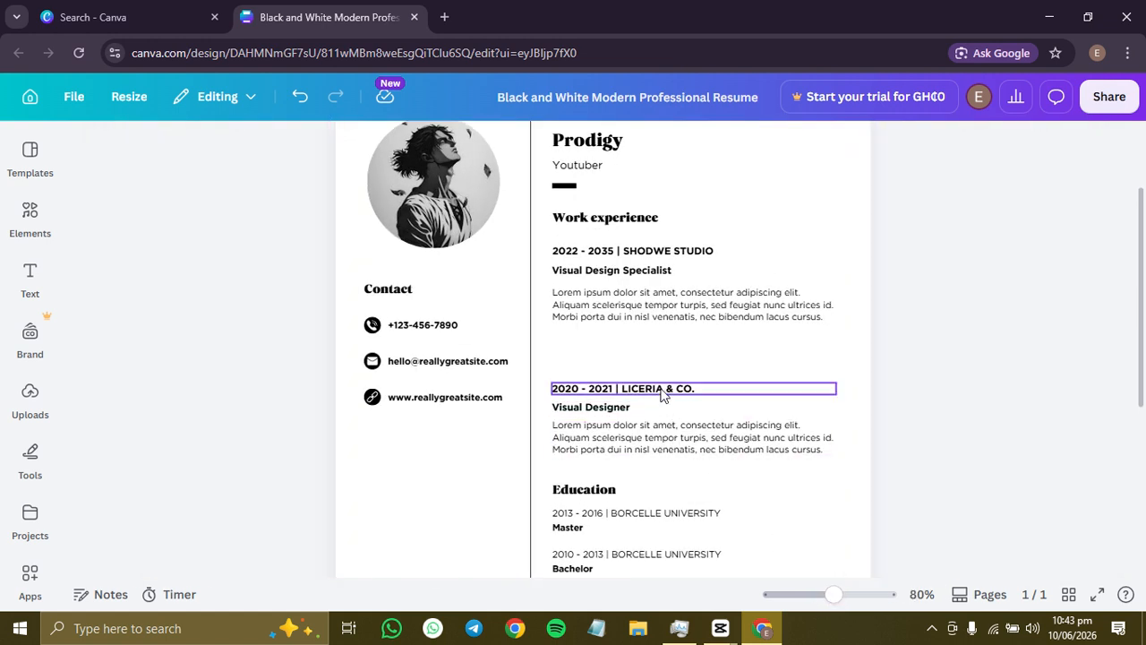
{"action": "left_click", "coordinate": [680, 407]}
{"action": "mouse_move", "coordinate": [708, 433]}
{"action": "left_mouse_down"}
{"action": "mouse_move", "coordinate": [711, 412]}
{"action": "mouse_move", "coordinate": [699, 442]}
{"action": "left_mouse_up"}
{"action": "left_click", "coordinate": [686, 409]}
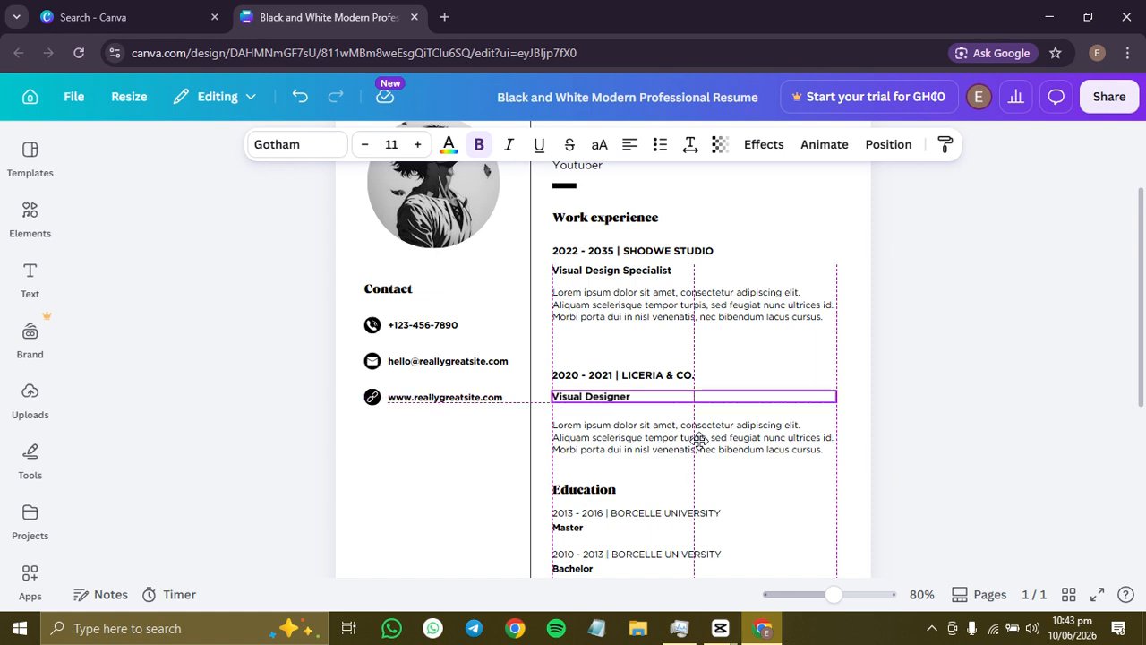
{"action": "left_click", "coordinate": [690, 440]}
{"action": "left_click_drag", "start_coordinate": [713, 491], "coordinate": [714, 486]}
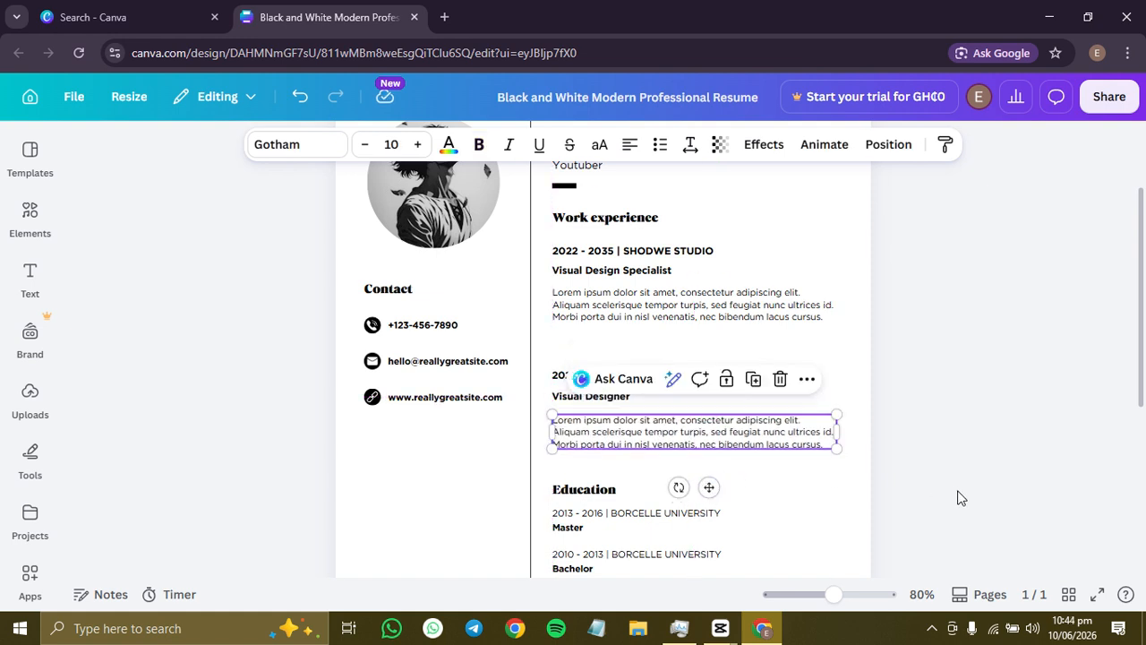
{"action": "left_click", "coordinate": [957, 497]}
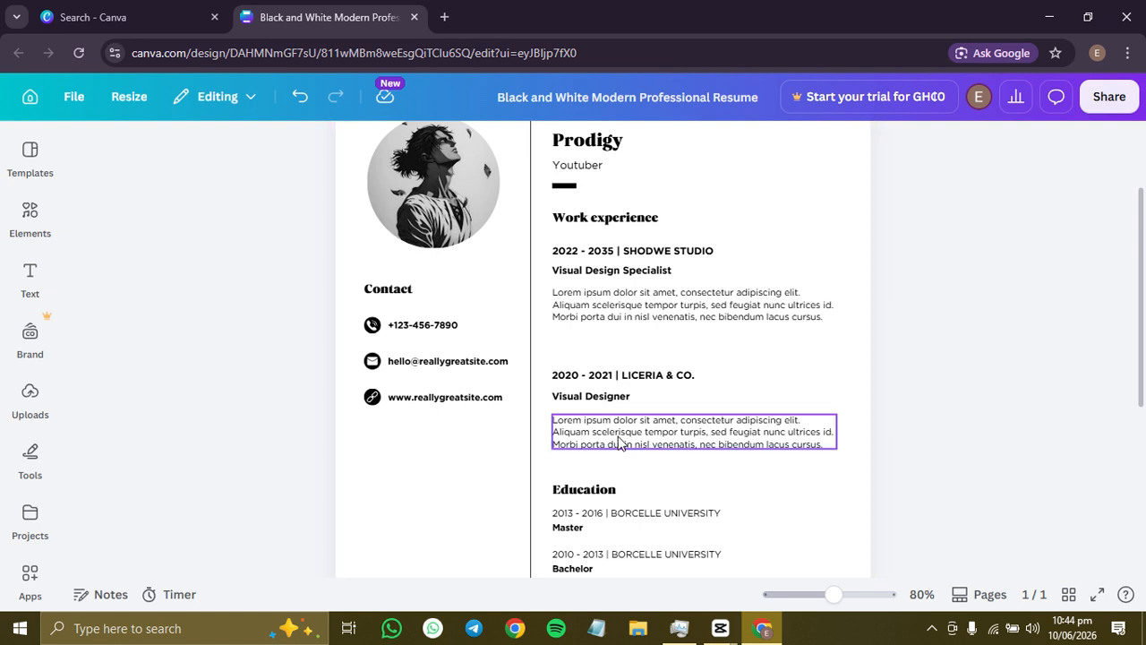
Look over the Education heading and the date and school line of each of its entries.
{"action": "scroll", "coordinate": [474, 510], "scroll_direction": "down", "scroll_amount": 3}
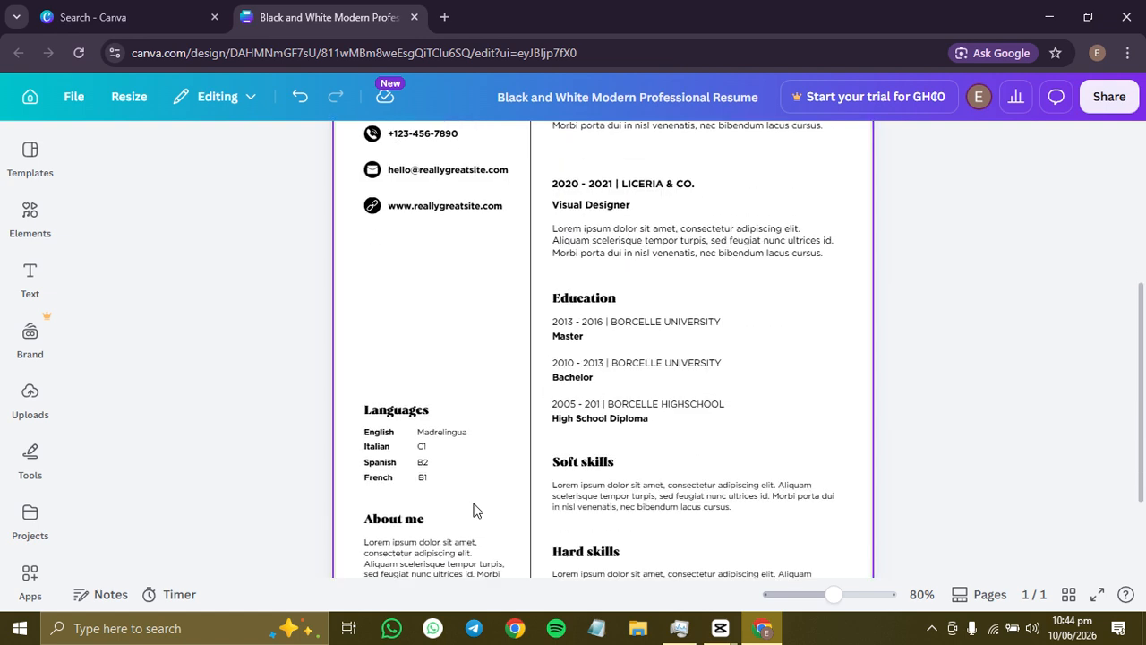
{"action": "left_click", "coordinate": [548, 304]}
{"action": "left_click", "coordinate": [550, 302]}
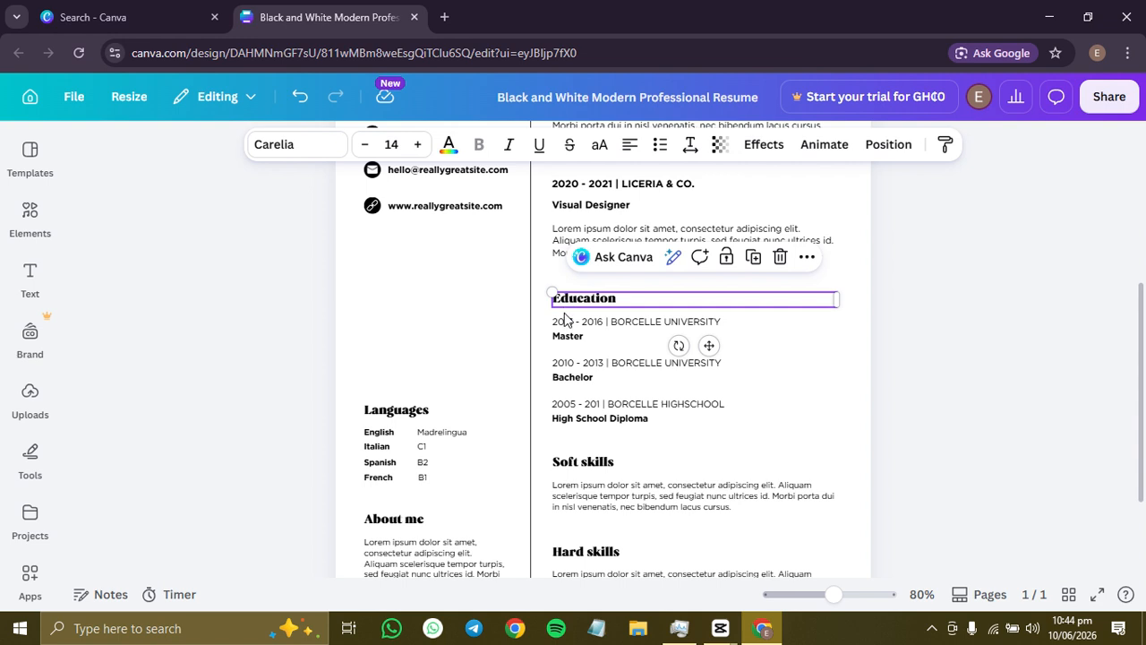
{"action": "left_click", "coordinate": [579, 324]}
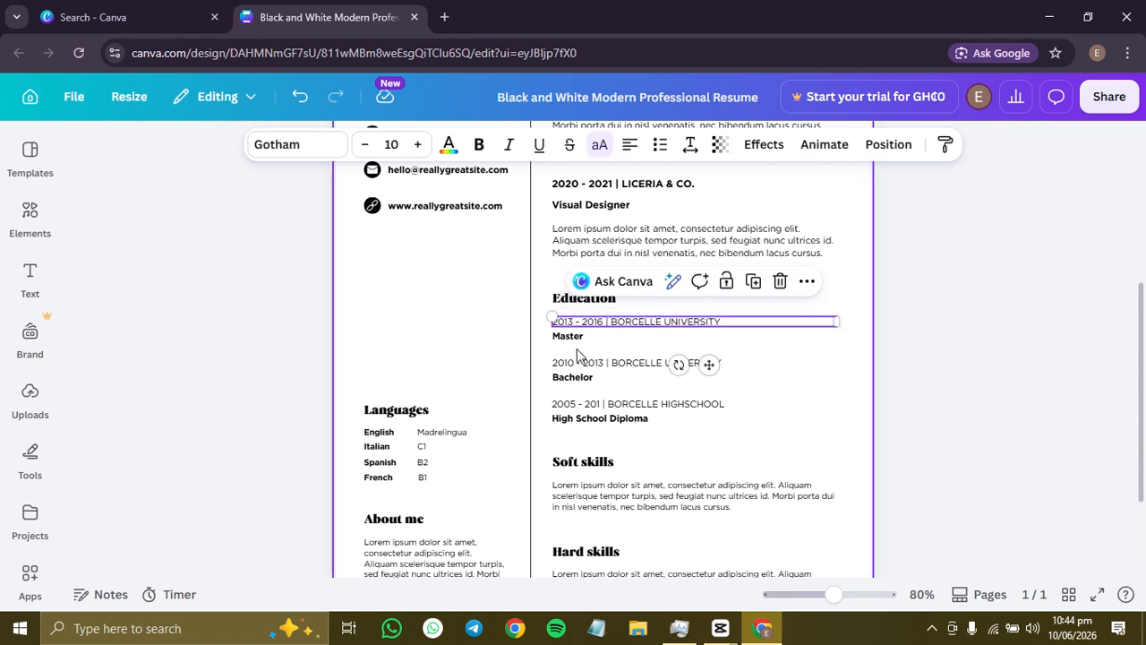
{"action": "left_click", "coordinate": [575, 365]}
{"action": "left_click", "coordinate": [580, 406]}
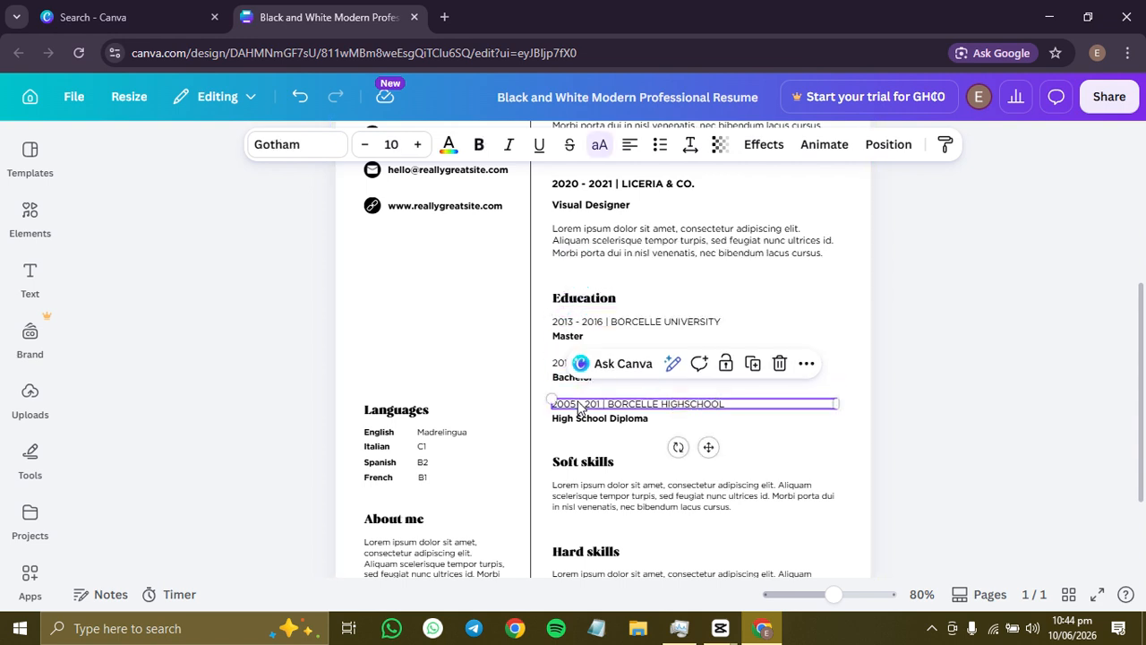
{"action": "left_click", "coordinate": [968, 455]}
Examine the first Education entry's date range, university name and Master degree line, as well as the second entry's Bachelor line.
{"action": "left_click", "coordinate": [564, 324]}
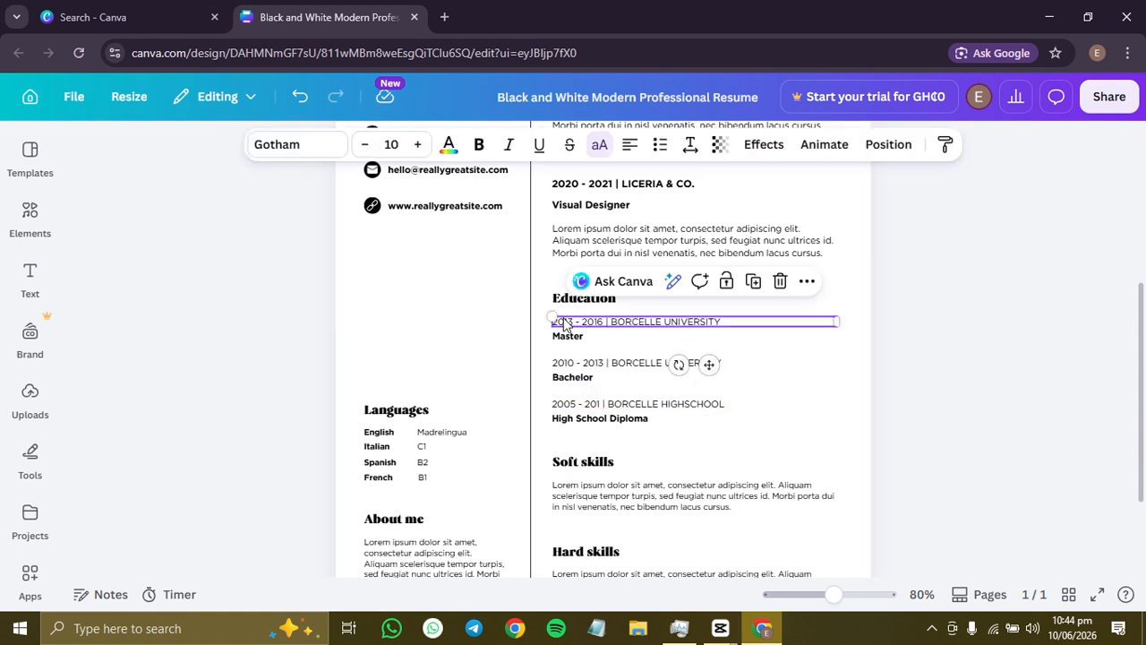
{"action": "double_click", "coordinate": [564, 323]}
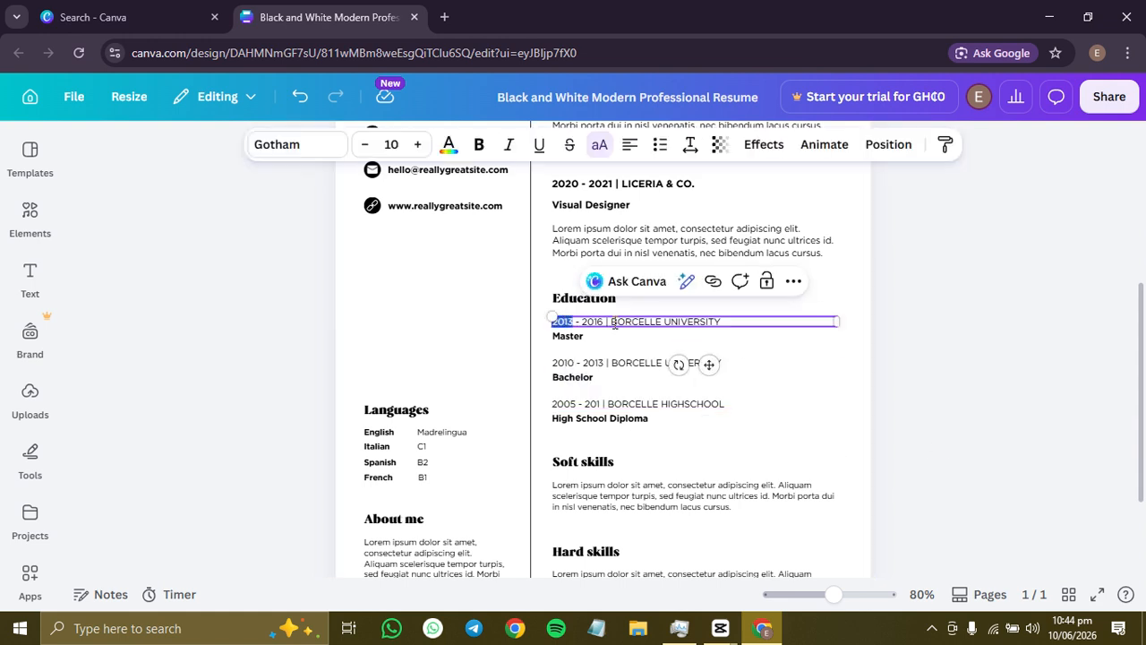
{"action": "left_click_drag", "start_coordinate": [602, 323], "coordinate": [542, 324]}
{"action": "left_click_drag", "start_coordinate": [650, 322], "coordinate": [719, 320]}
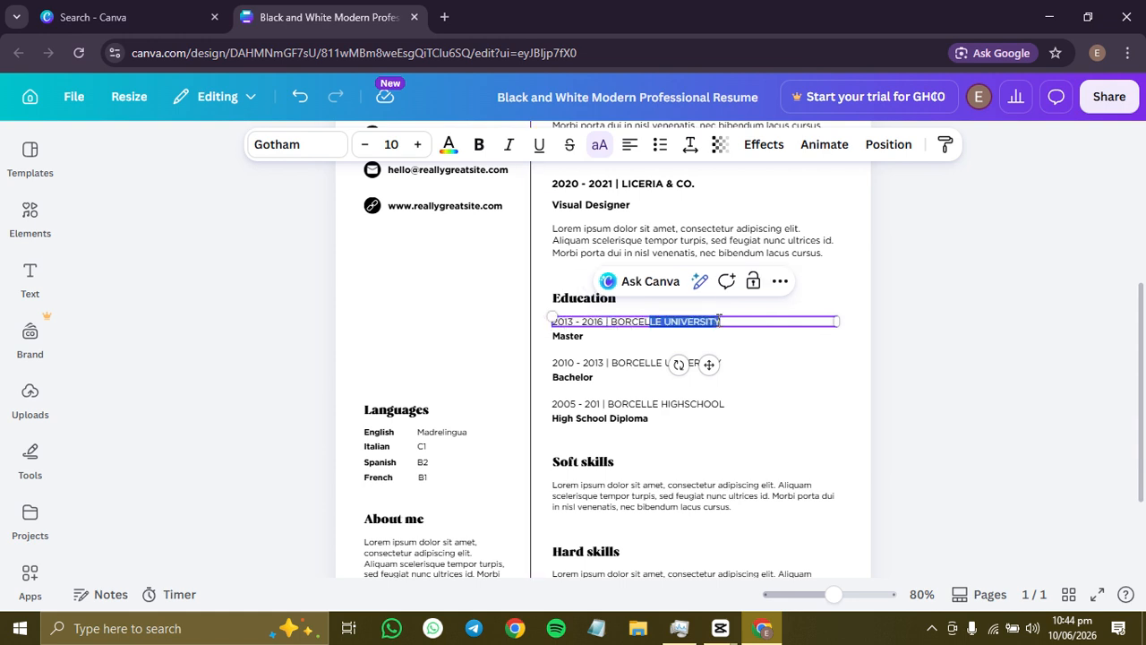
{"action": "left_click", "coordinate": [589, 340]}
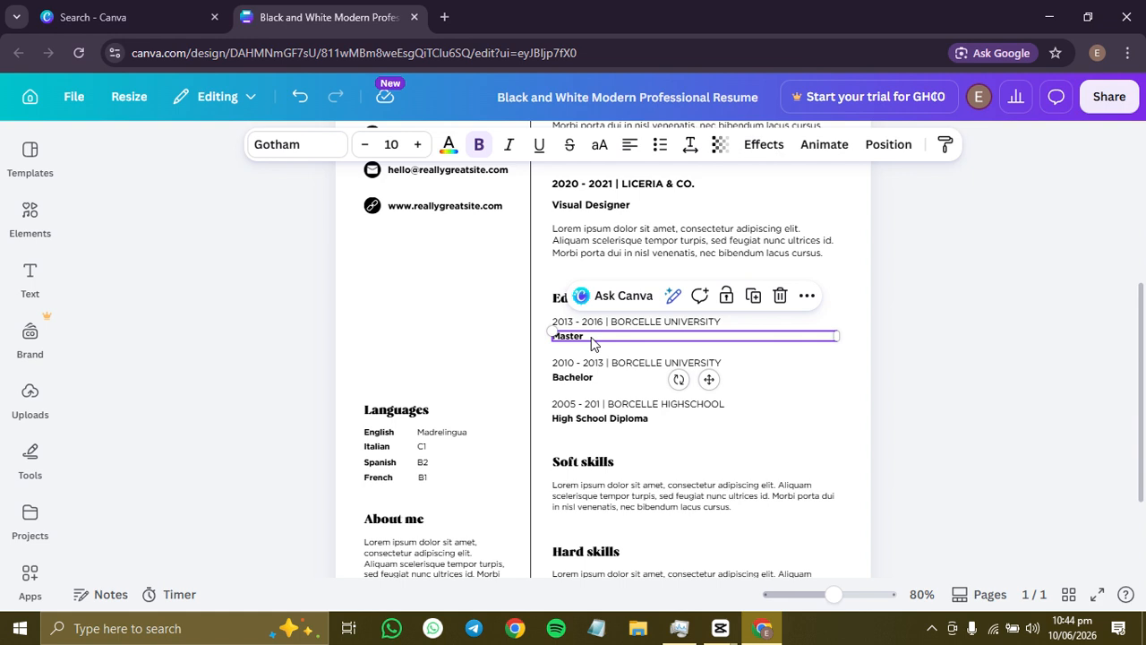
{"action": "double_click", "coordinate": [591, 340]}
{"action": "left_click", "coordinate": [598, 336]}
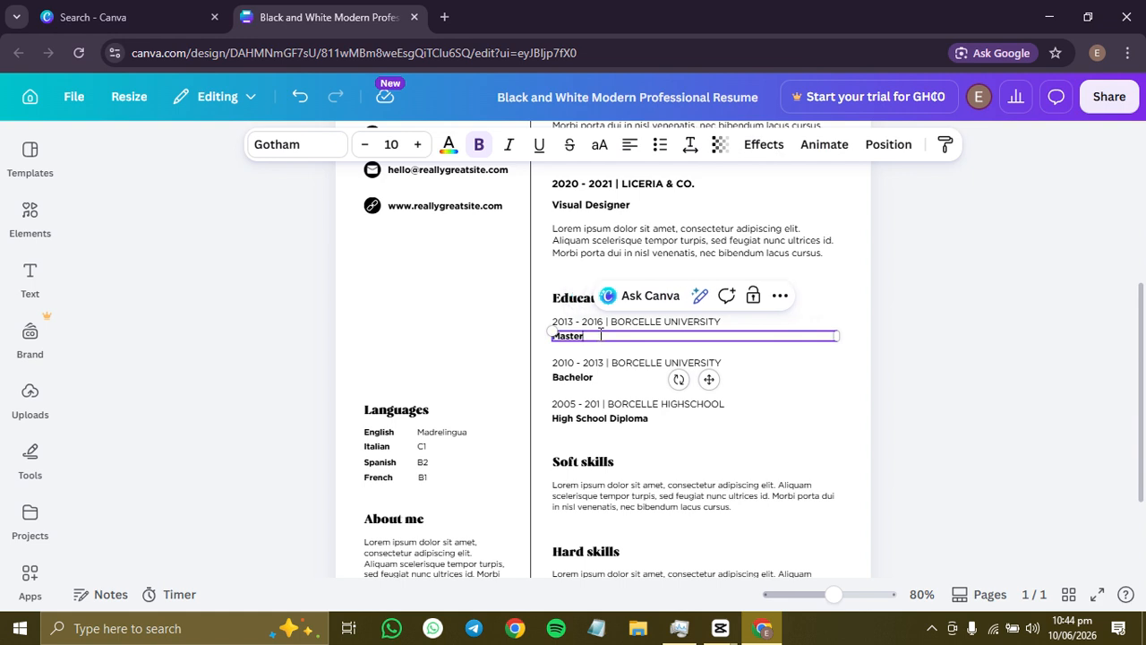
{"action": "left_click", "coordinate": [584, 377]}
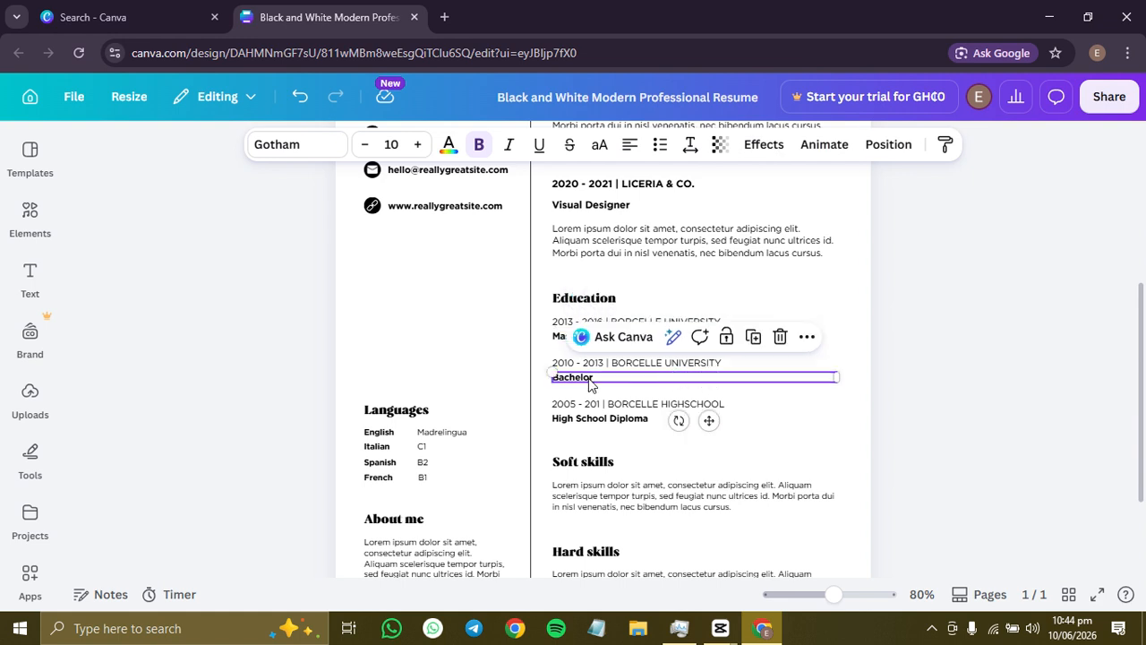
Look over the High School Diploma entry and the Soft skills, Hard skills, About me and Languages sections of the resume.
{"action": "left_click", "coordinate": [579, 426]}
{"action": "left_click", "coordinate": [578, 514]}
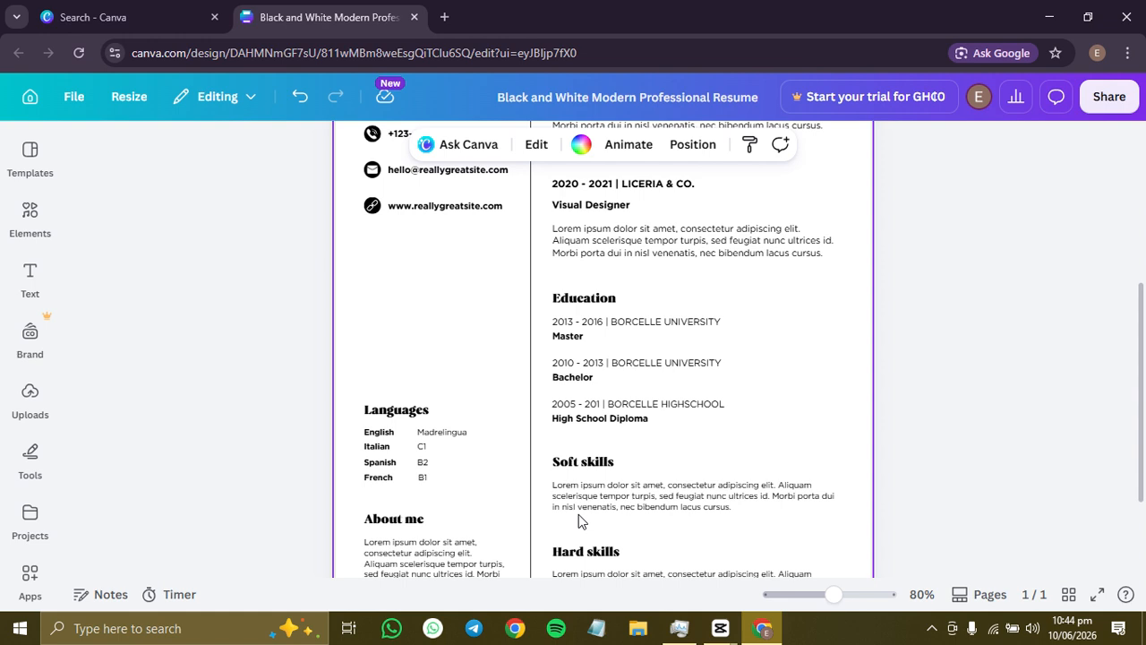
{"action": "scroll", "coordinate": [618, 497], "scroll_direction": "down", "scroll_amount": 3}
{"action": "left_click", "coordinate": [659, 460]}
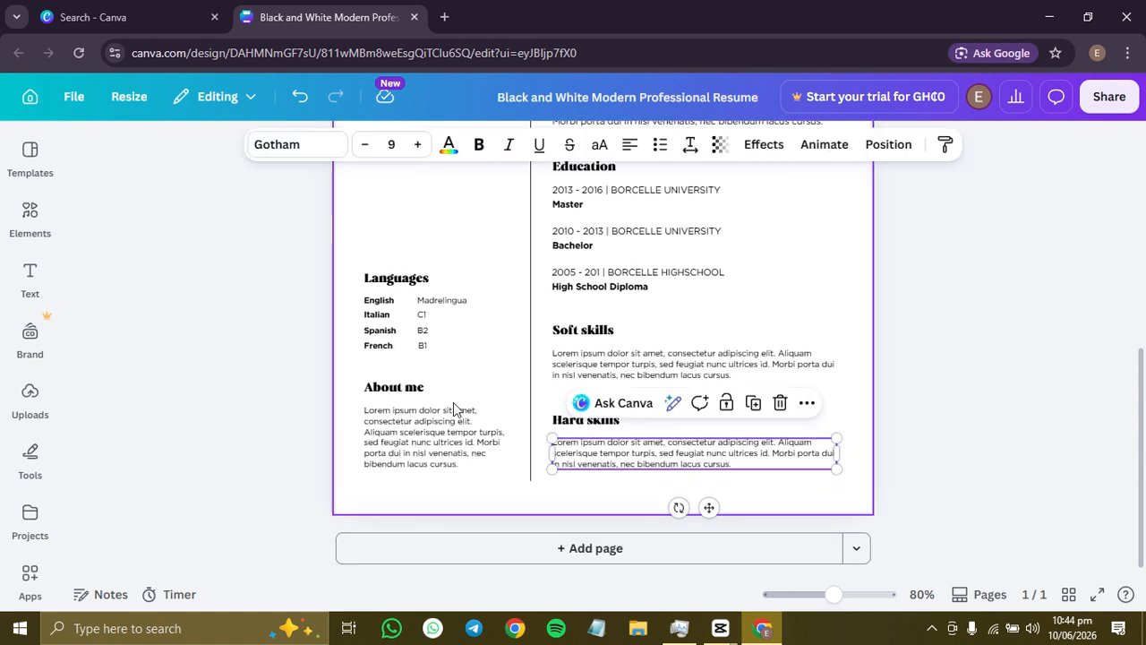
{"action": "left_click", "coordinate": [397, 452]}
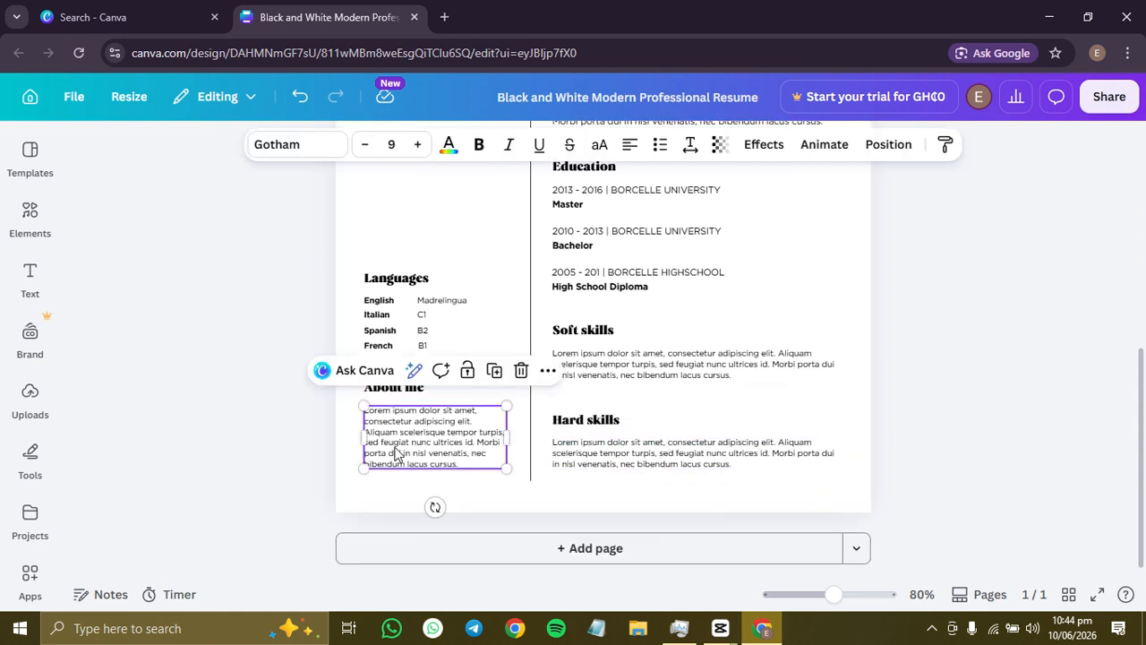
{"action": "left_click", "coordinate": [385, 301]}
{"action": "scroll", "coordinate": [472, 396], "scroll_direction": "up", "scroll_amount": 1}
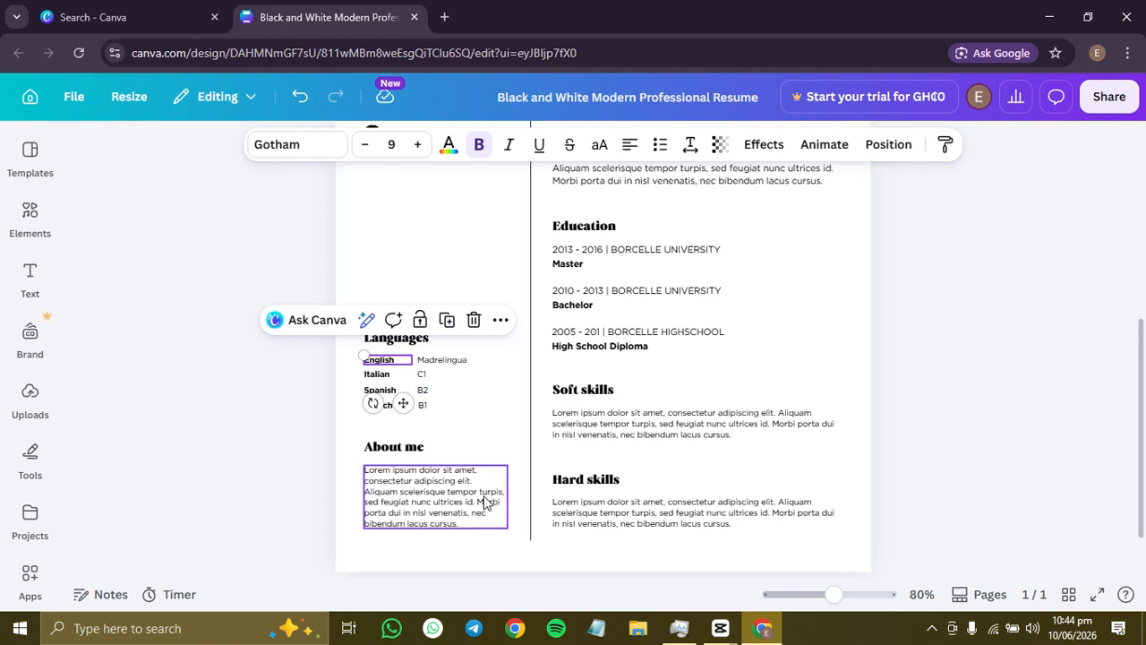
{"action": "scroll", "coordinate": [478, 440], "scroll_direction": "up", "scroll_amount": 4}
{"action": "scroll", "coordinate": [478, 442], "scroll_direction": "down", "scroll_amount": 1}
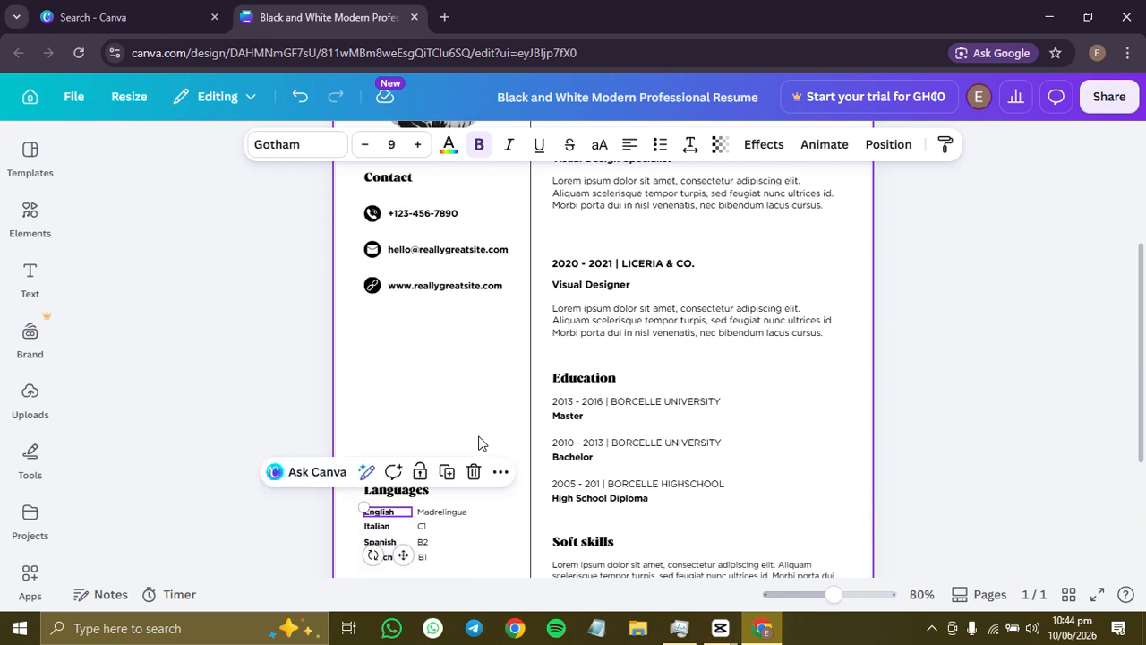
{"action": "scroll", "coordinate": [478, 443], "scroll_direction": "down", "scroll_amount": 3}
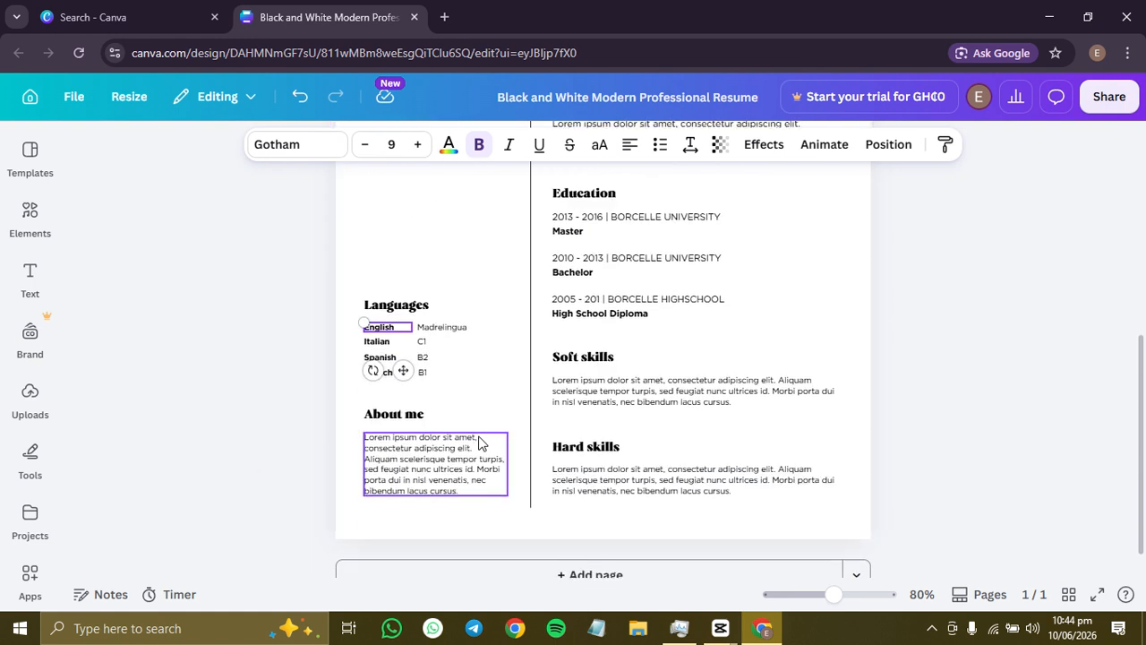
{"action": "left_click", "coordinate": [443, 402]}
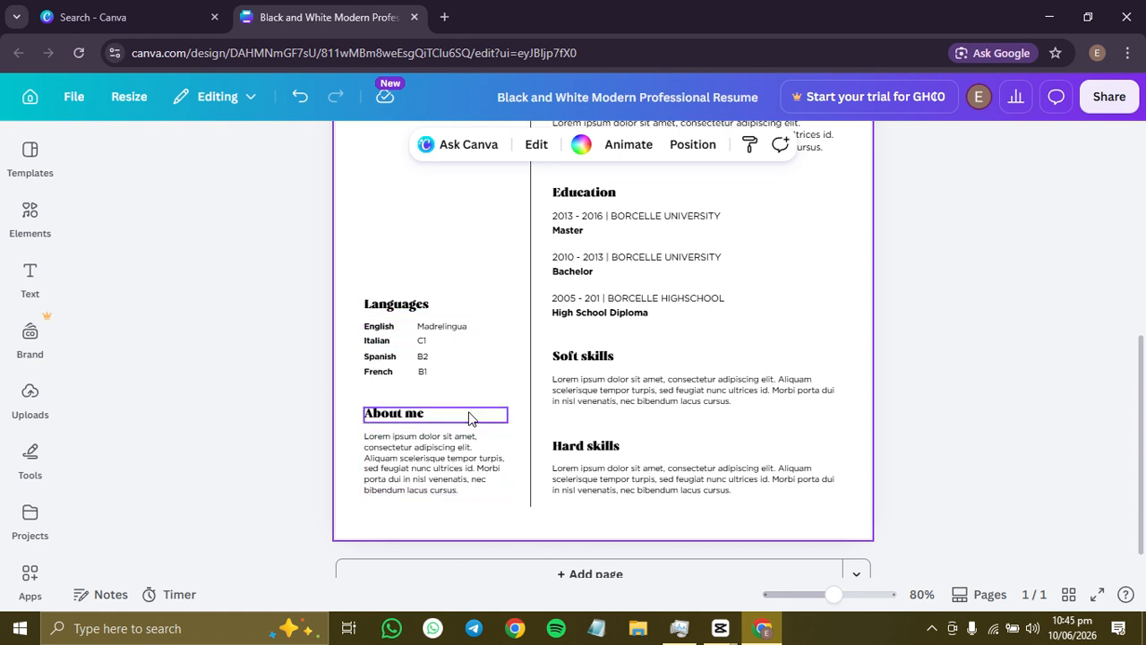
{"action": "scroll", "coordinate": [471, 417], "scroll_direction": "up", "scroll_amount": 2}
{"action": "scroll", "coordinate": [421, 536], "scroll_direction": "down", "scroll_amount": 2}
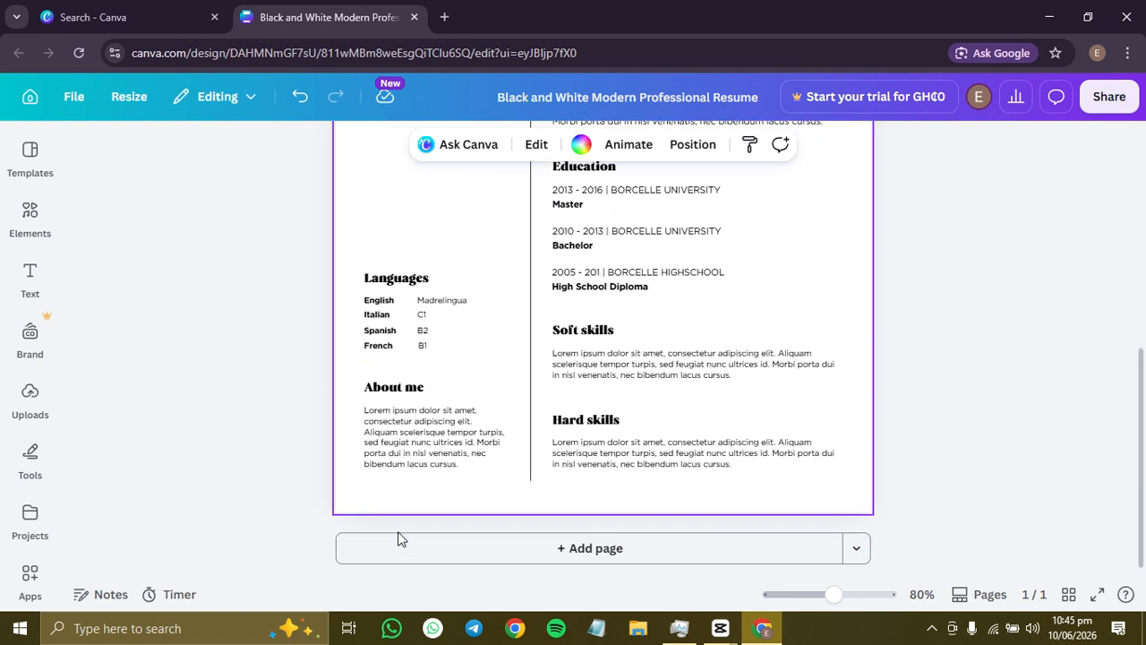
Delete the Spanish and Italian labels and their B2 and C1 levels from the Languages section.
{"action": "left_click", "coordinate": [379, 330]}
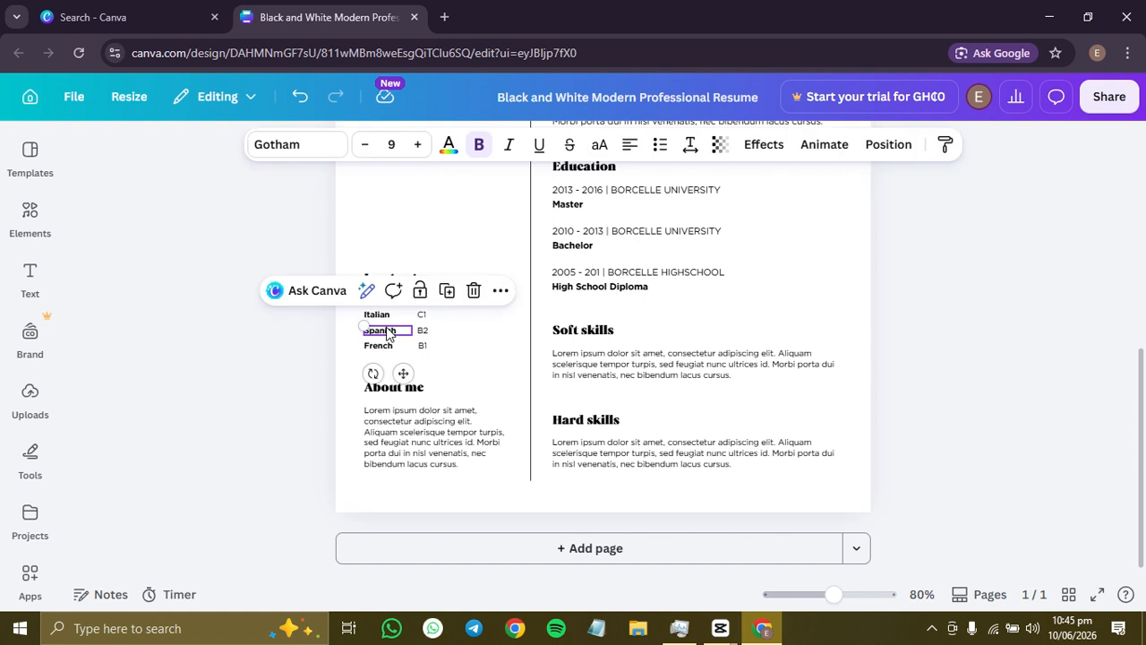
{"action": "left_click", "coordinate": [473, 294]}
{"action": "left_click", "coordinate": [376, 338]}
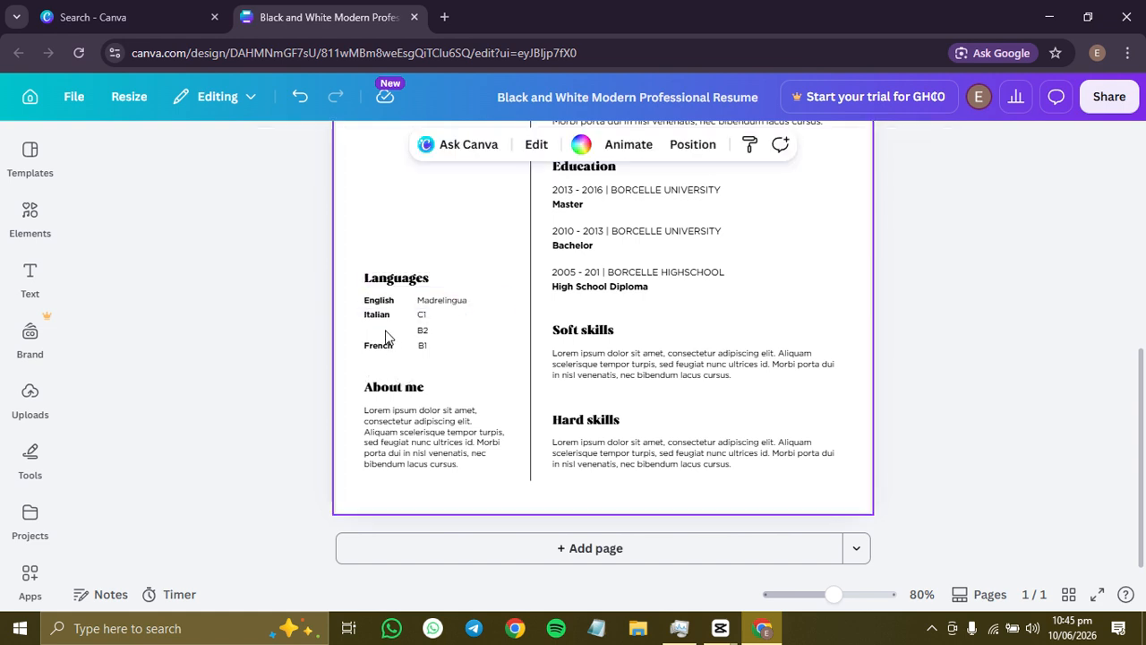
{"action": "left_click", "coordinate": [376, 318]}
{"action": "left_click", "coordinate": [472, 275]}
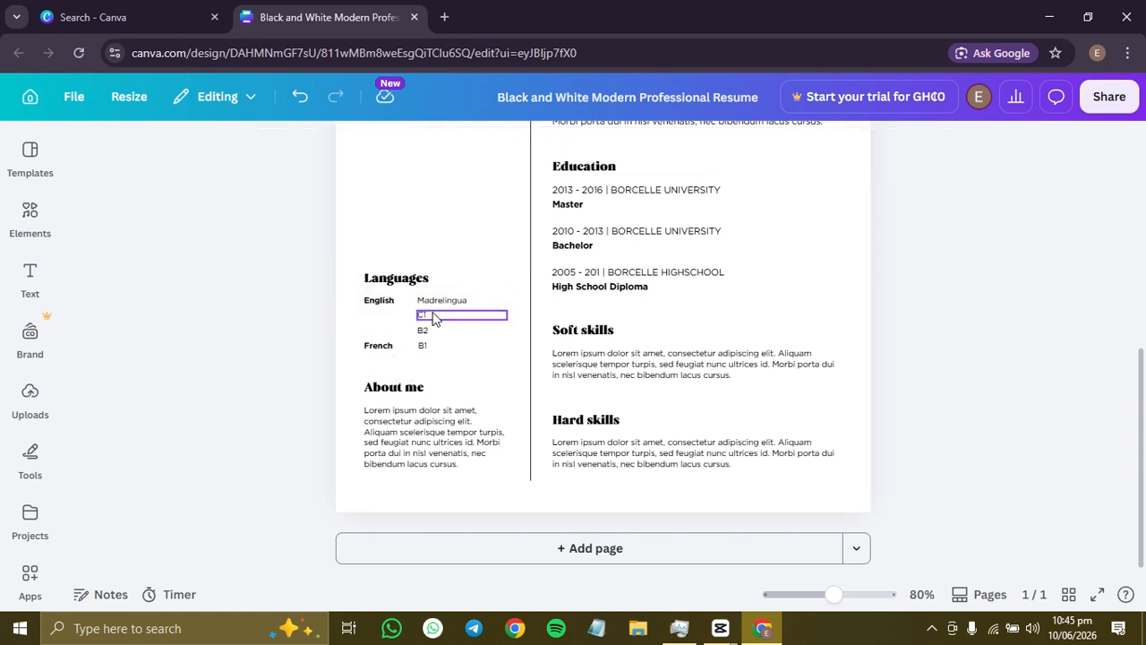
{"action": "left_click", "coordinate": [430, 316]}
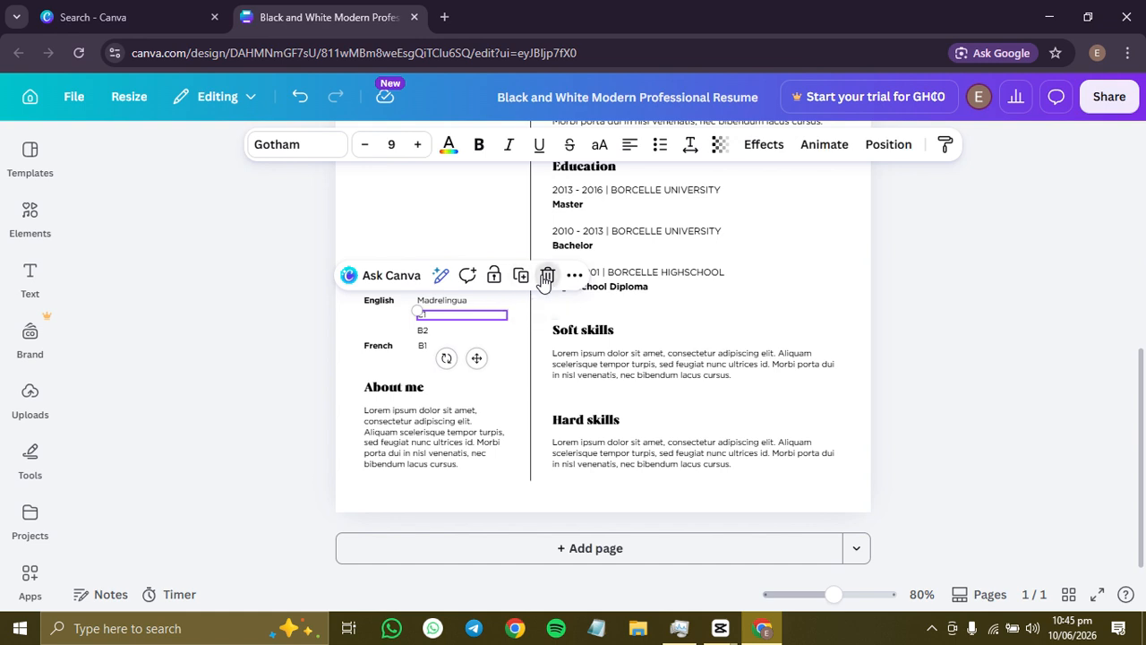
{"action": "left_click", "coordinate": [547, 275]}
{"action": "left_click", "coordinate": [448, 331]}
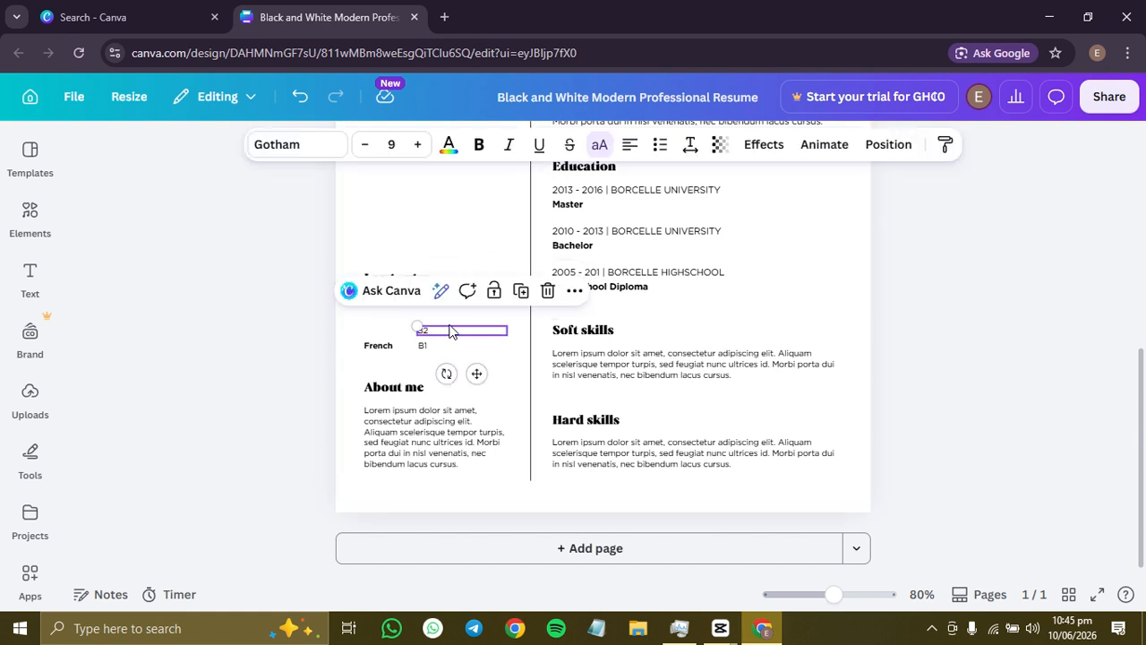
{"action": "left_click", "coordinate": [548, 291]}
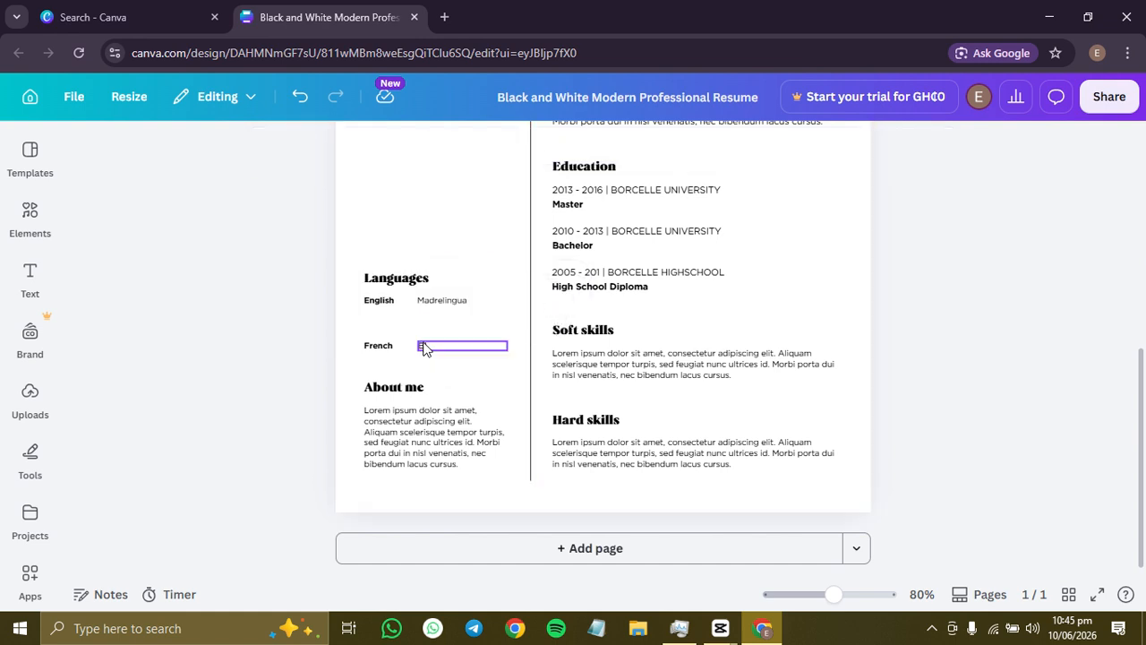
Move the English label and its Madrelingua level down to sit directly above the French row.
{"action": "left_click", "coordinate": [381, 302]}
{"action": "left_click_drag", "start_coordinate": [403, 343], "coordinate": [404, 377]}
{"action": "left_click", "coordinate": [472, 317]}
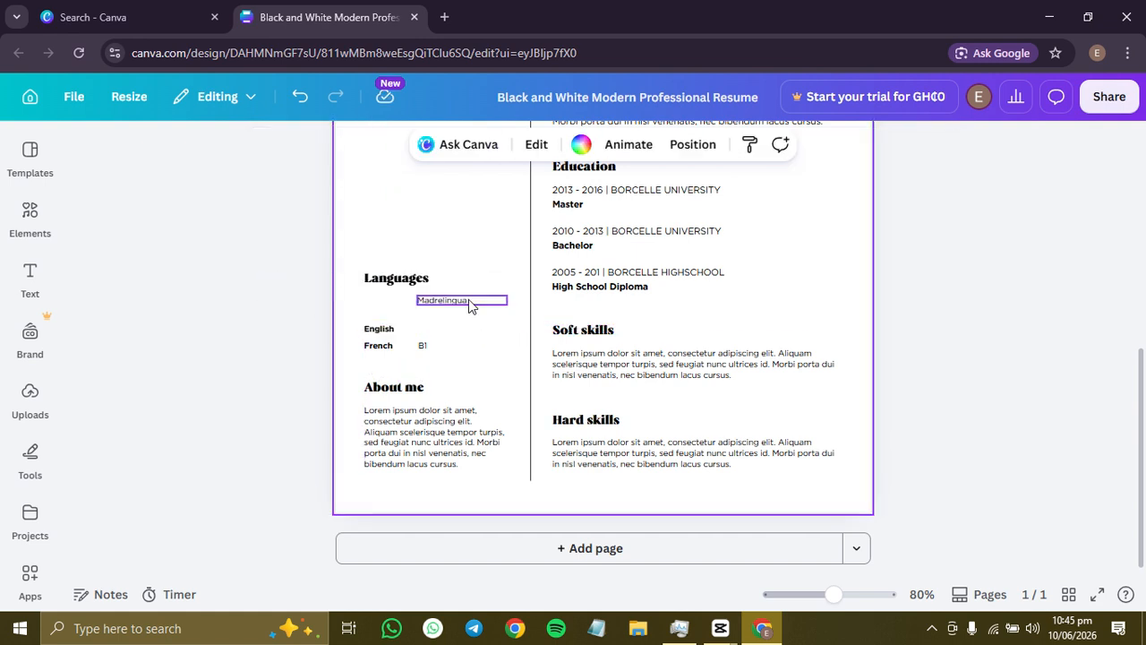
{"action": "left_click", "coordinate": [468, 299]}
{"action": "left_click_drag", "start_coordinate": [477, 343], "coordinate": [477, 381]}
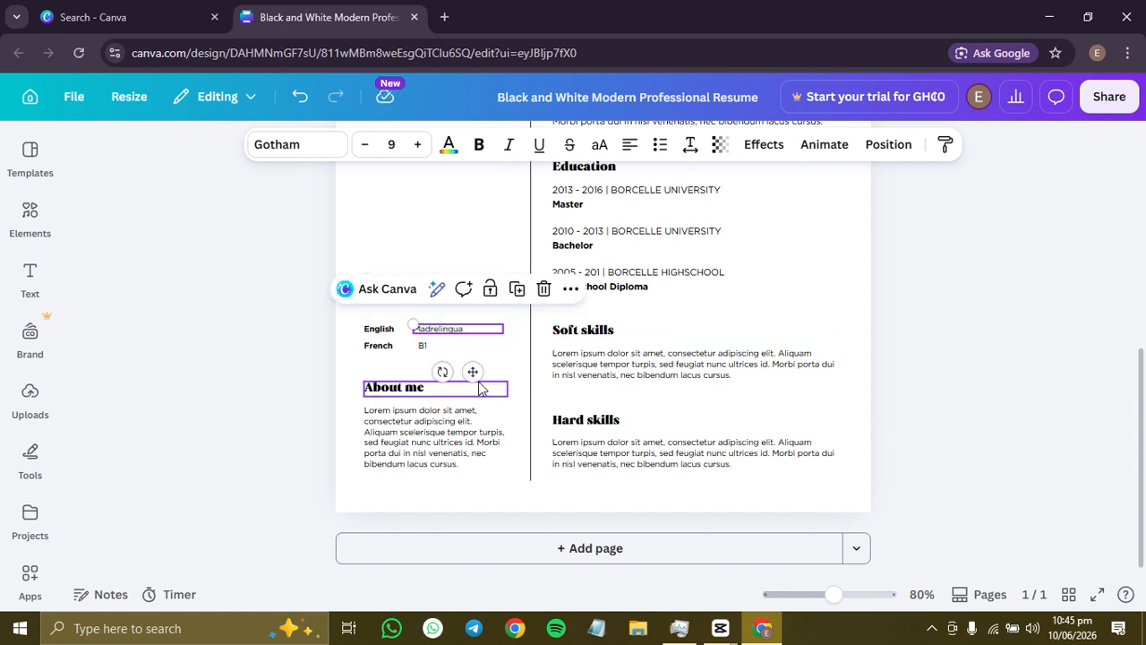
{"action": "left_click", "coordinate": [339, 372]}
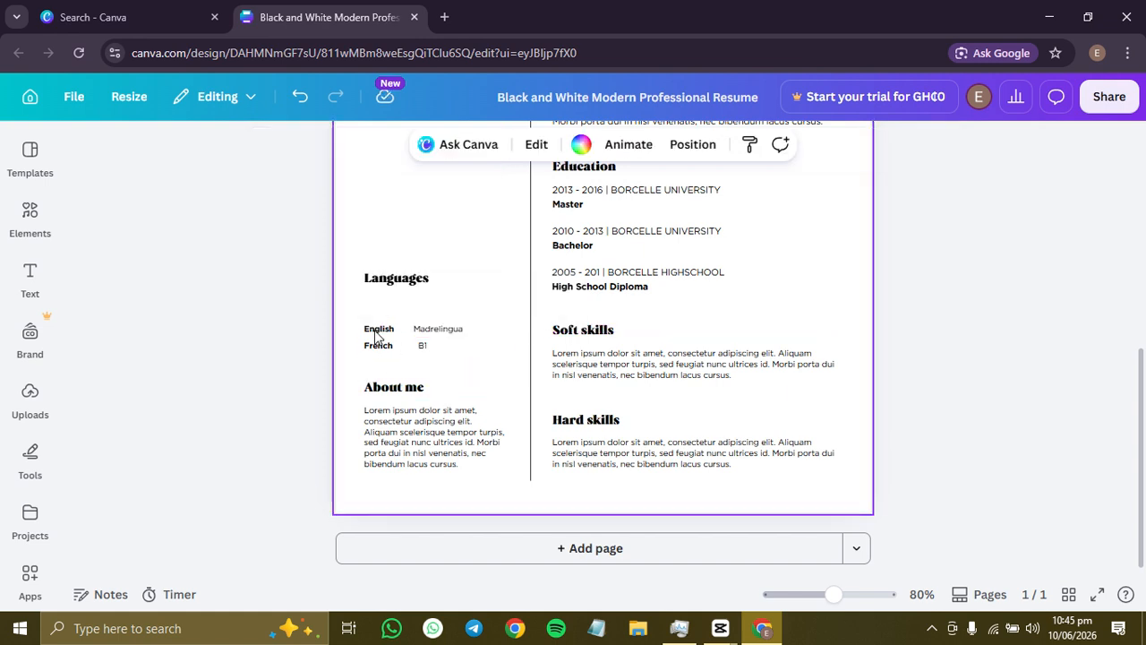
Move the Languages heading down to close the gap above the English row.
{"action": "left_click", "coordinate": [414, 279]}
{"action": "left_click_drag", "start_coordinate": [451, 325], "coordinate": [455, 353]}
{"action": "scroll", "coordinate": [511, 356], "scroll_direction": "up", "scroll_amount": 2}
{"action": "scroll", "coordinate": [511, 355], "scroll_direction": "up", "scroll_amount": 1}
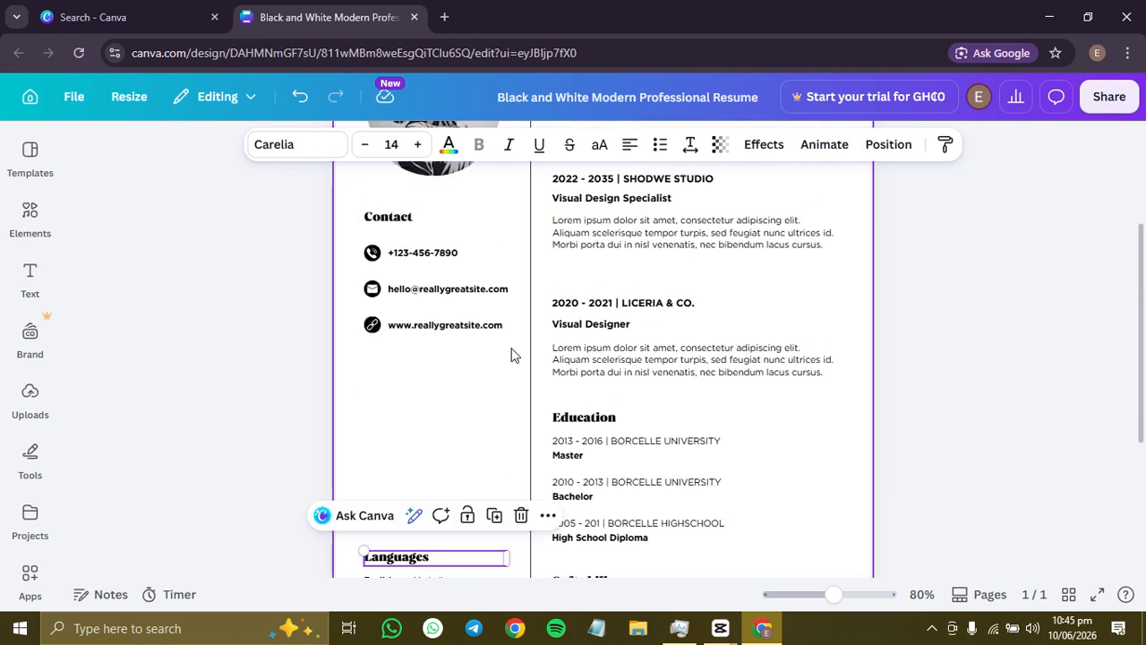
{"action": "left_click", "coordinate": [475, 432]}
{"action": "scroll", "coordinate": [475, 432], "scroll_direction": "down", "scroll_amount": 3}
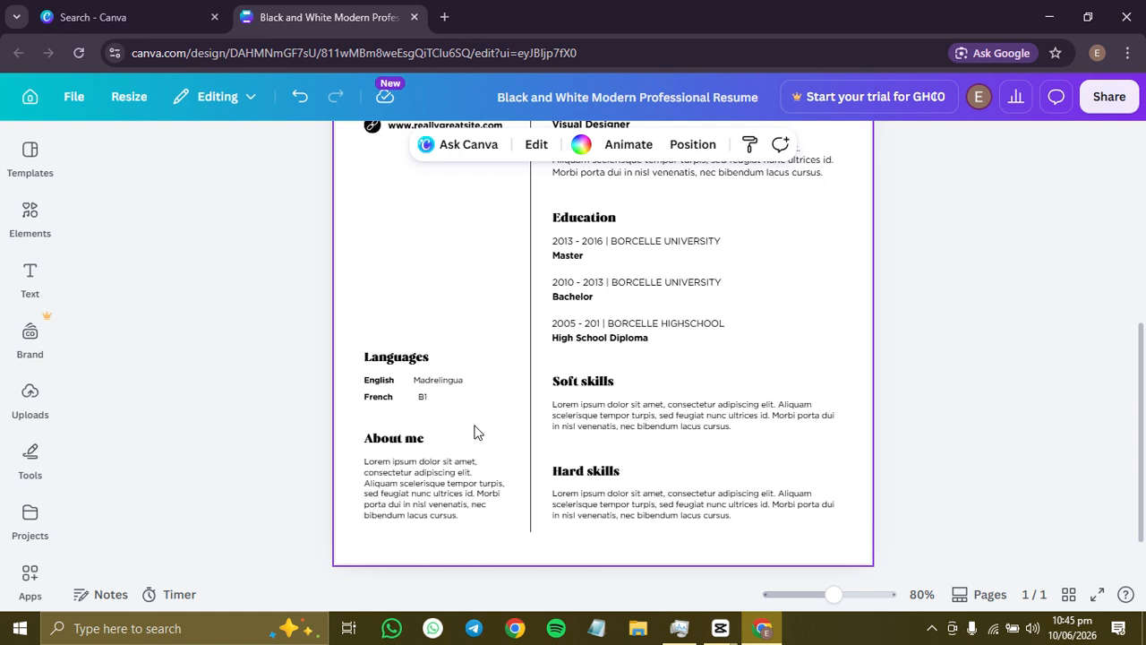
Delete the website address and its link icon from the Contact section.
{"action": "scroll", "coordinate": [475, 432], "scroll_direction": "up", "scroll_amount": 2}
{"action": "scroll", "coordinate": [569, 324], "scroll_direction": "up", "scroll_amount": 1}
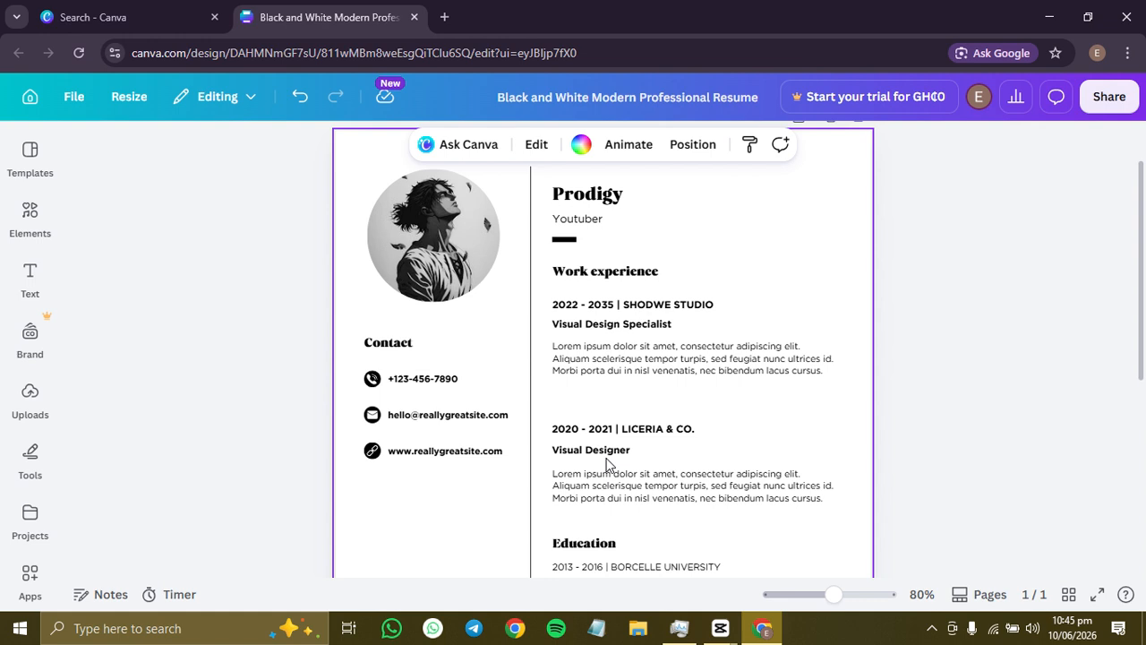
{"action": "right_click", "coordinate": [409, 510]}
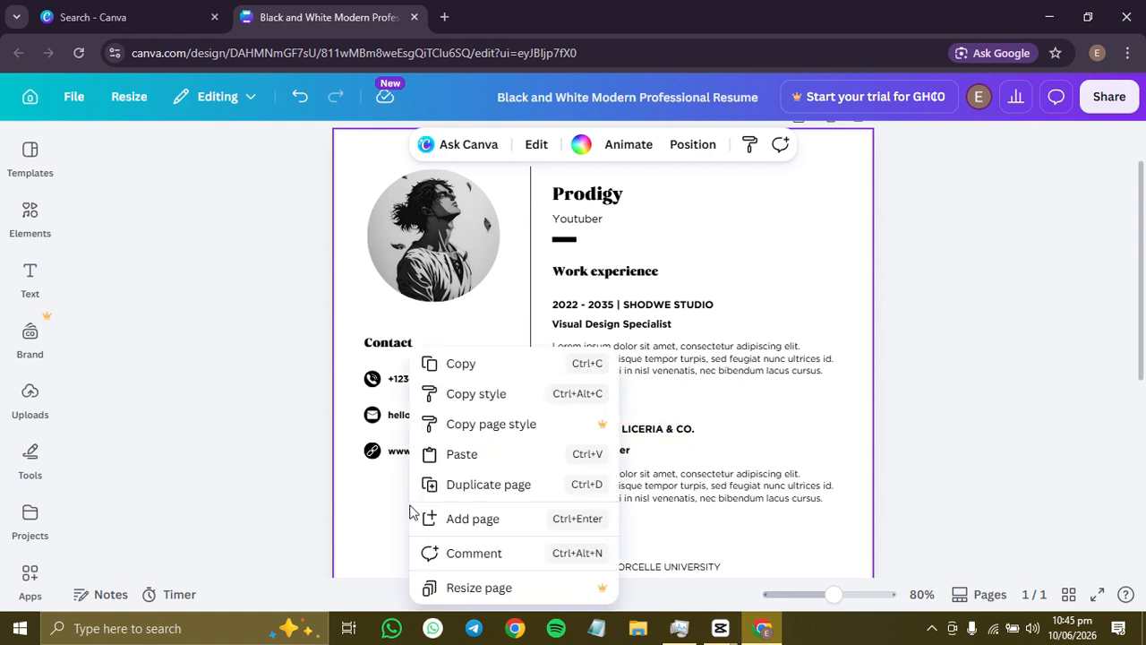
{"action": "left_click", "coordinate": [350, 516]}
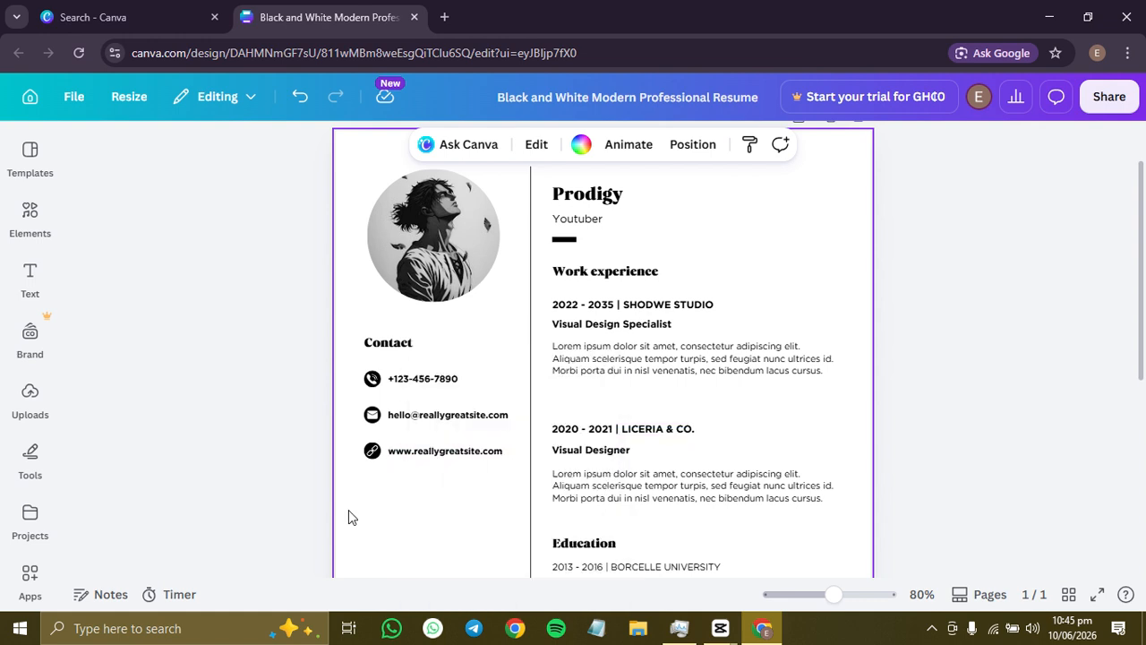
{"action": "left_click", "coordinate": [401, 380]}
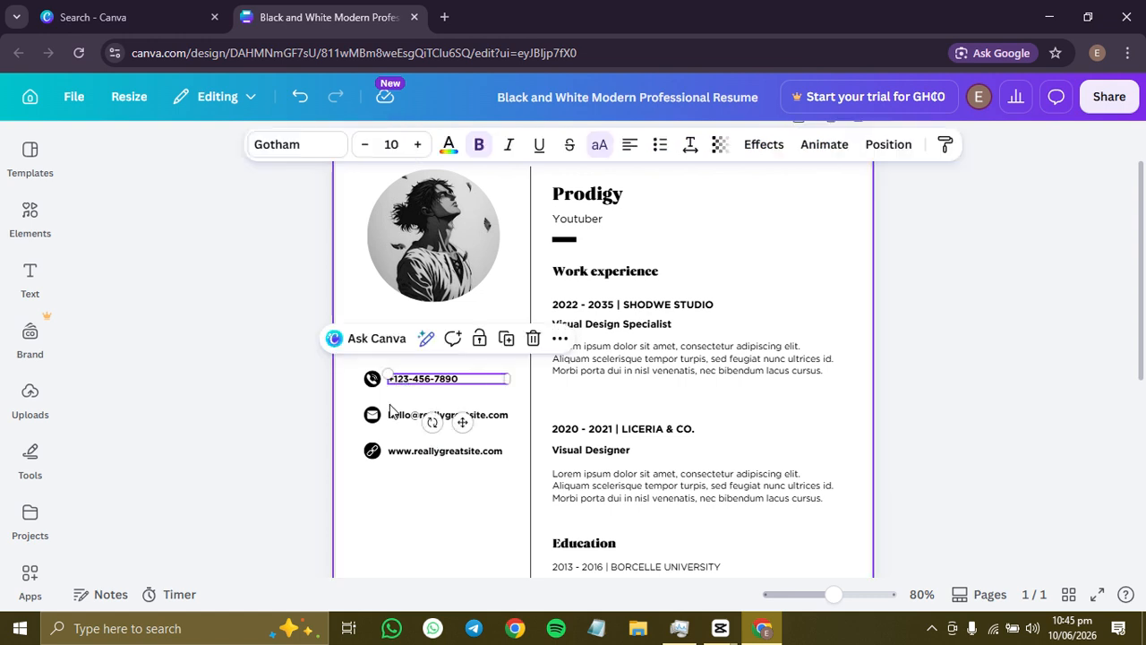
{"action": "left_click", "coordinate": [392, 416]}
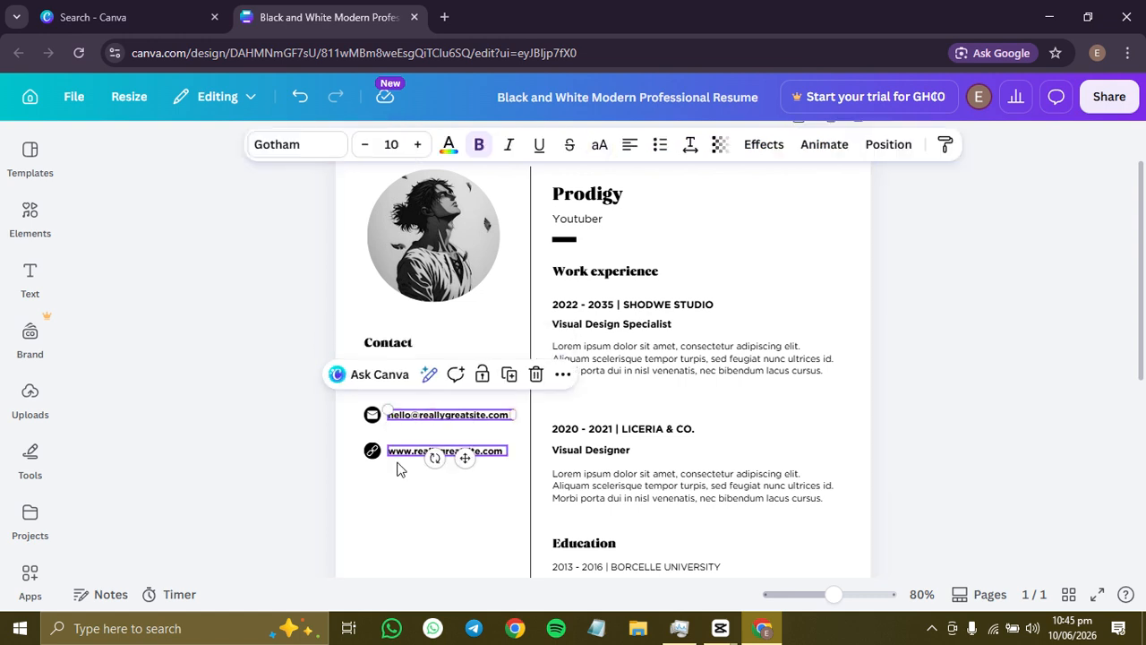
{"action": "left_click", "coordinate": [402, 453]}
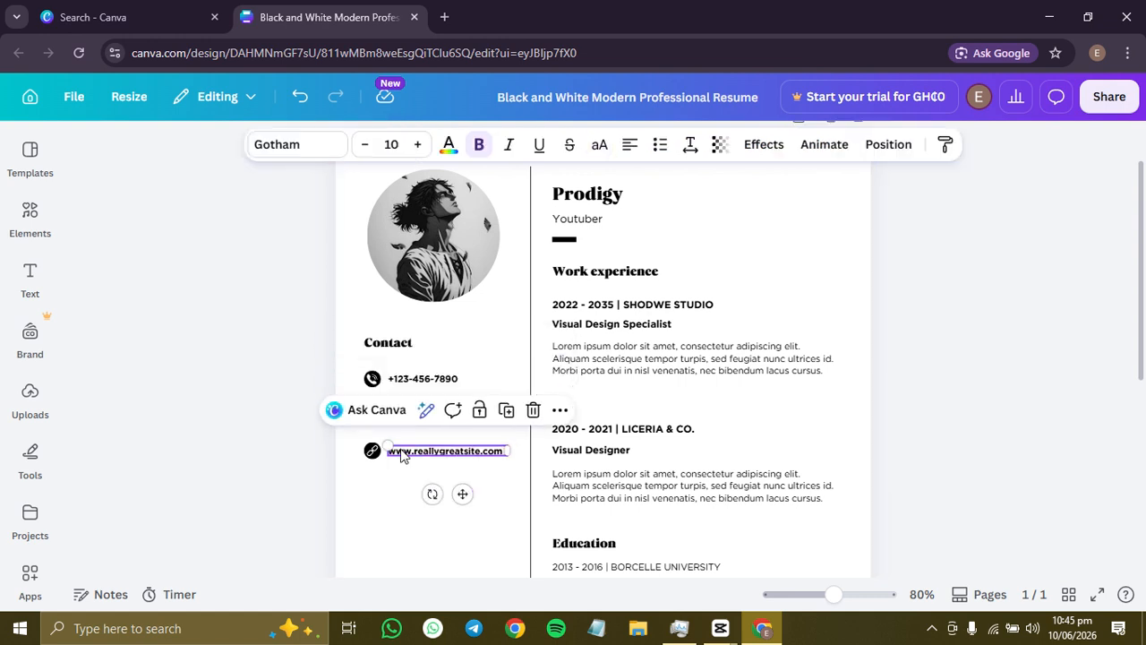
{"action": "left_click", "coordinate": [532, 410]}
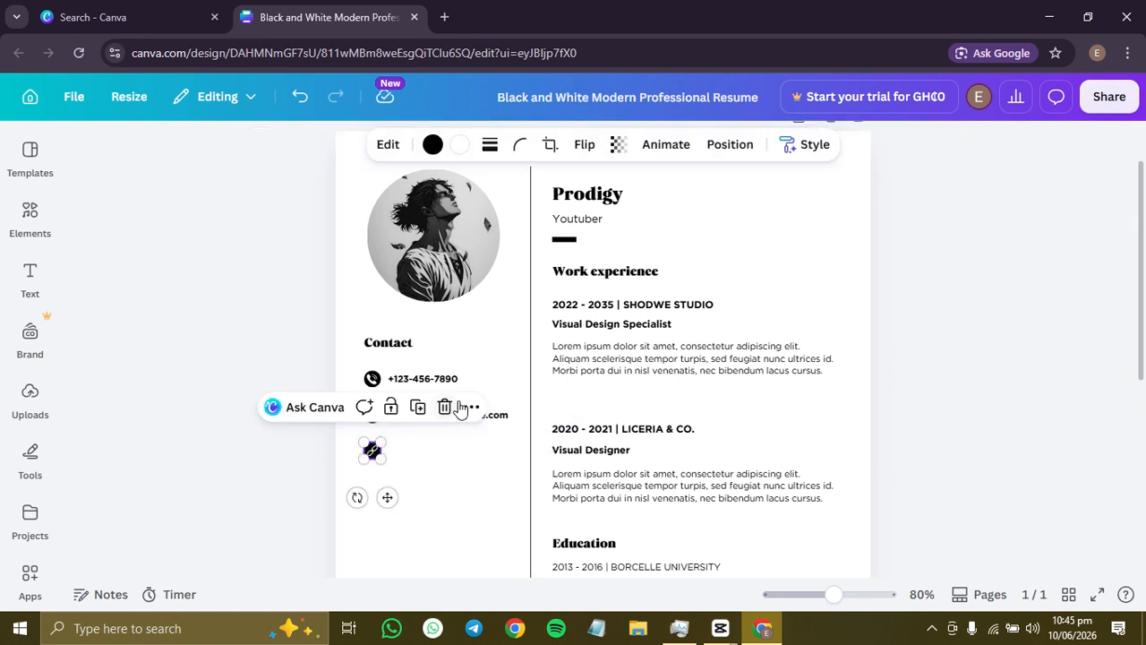
{"action": "left_click", "coordinate": [444, 408]}
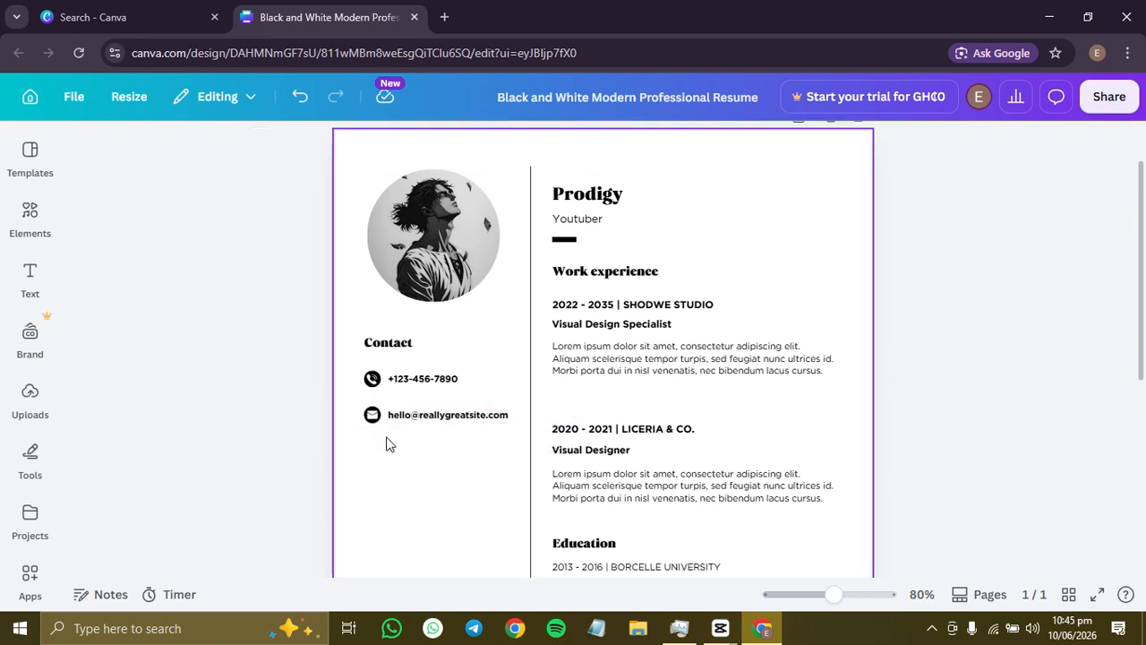
{"action": "left_click", "coordinate": [402, 506]}
{"action": "scroll", "coordinate": [402, 506], "scroll_direction": "down", "scroll_amount": 5}
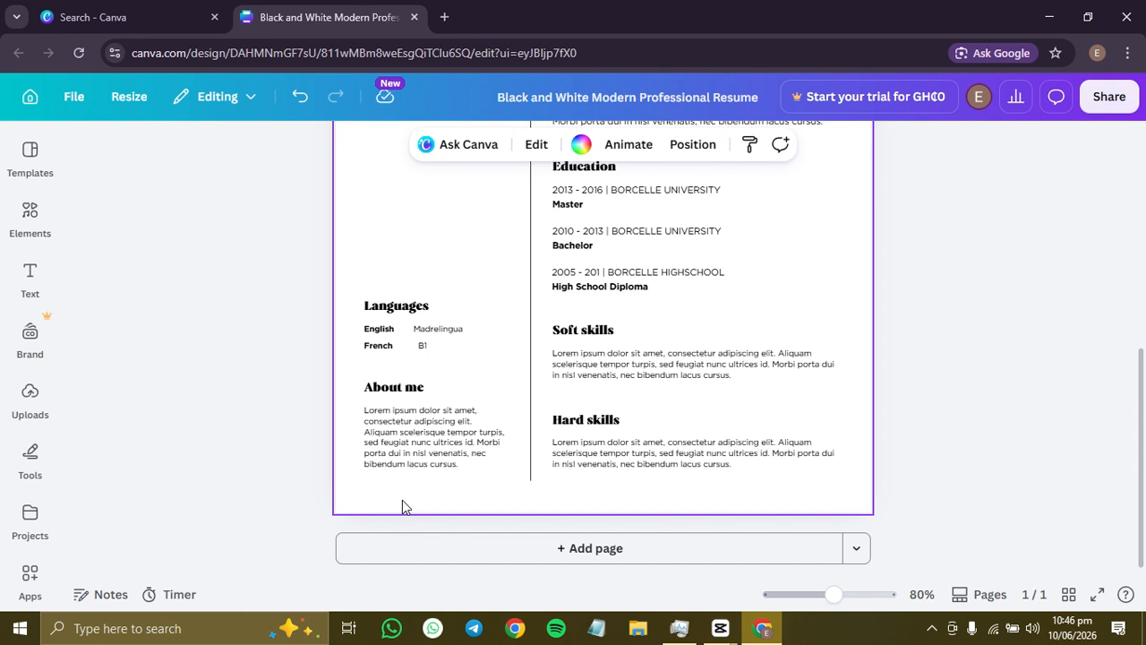
{"action": "scroll", "coordinate": [402, 501], "scroll_direction": "up", "scroll_amount": 5}
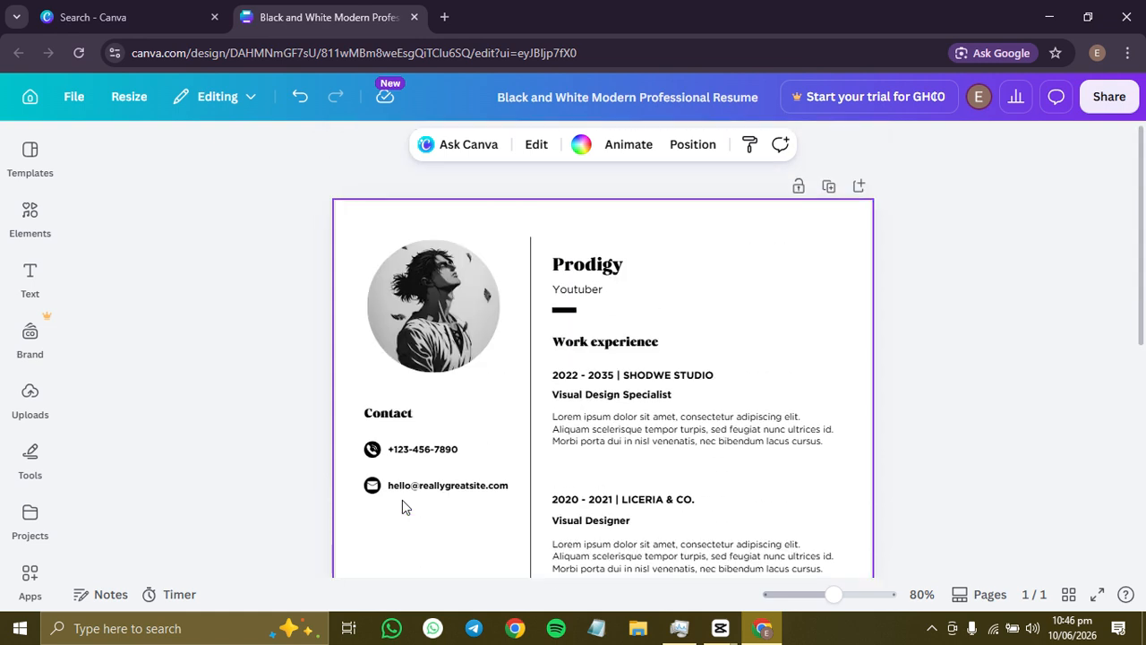
{"action": "left_click", "coordinate": [965, 419]}
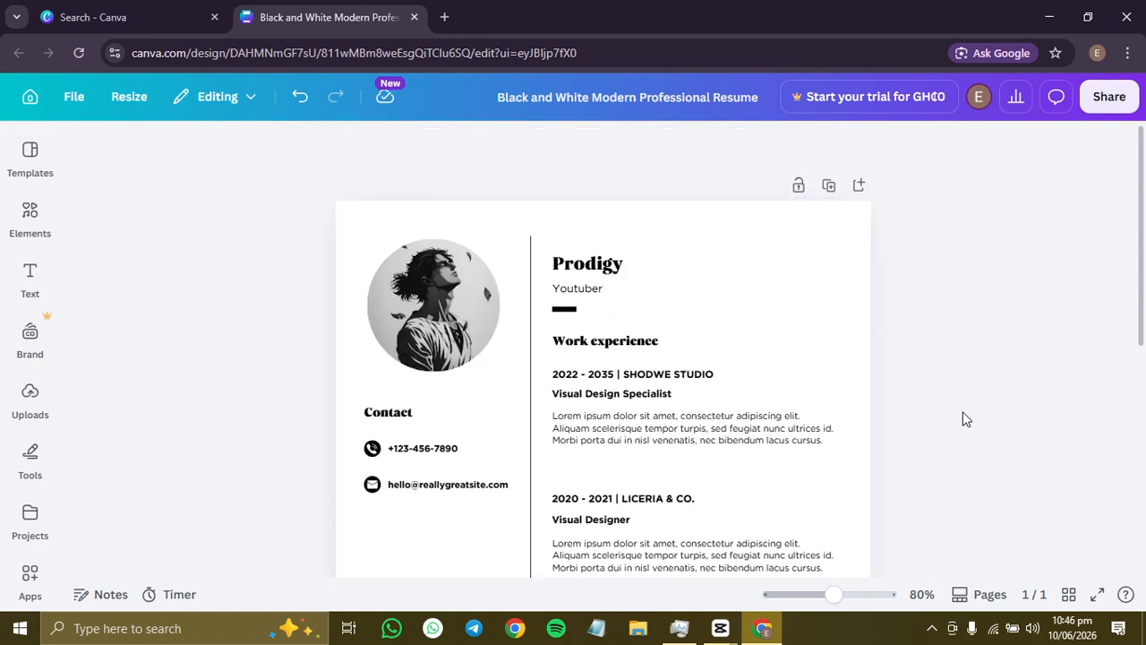